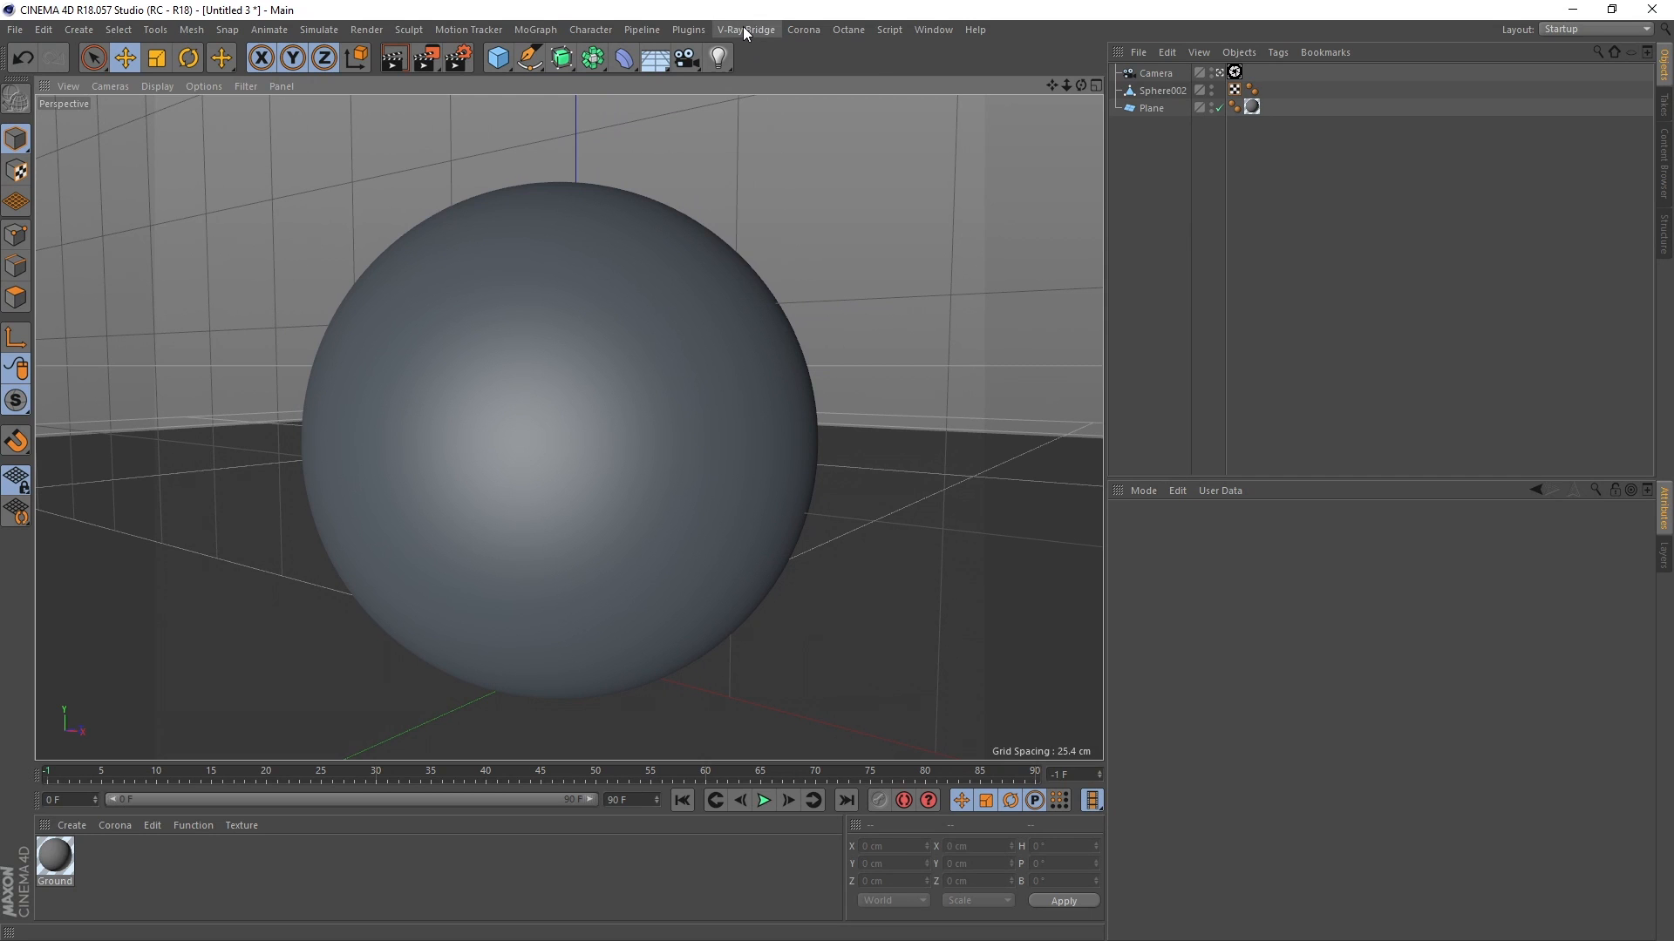
- Add a V-Ray Physical Sun+Sky light to the scene and run a test render
{"action": "mouse_move", "coordinate": [778, 129]}
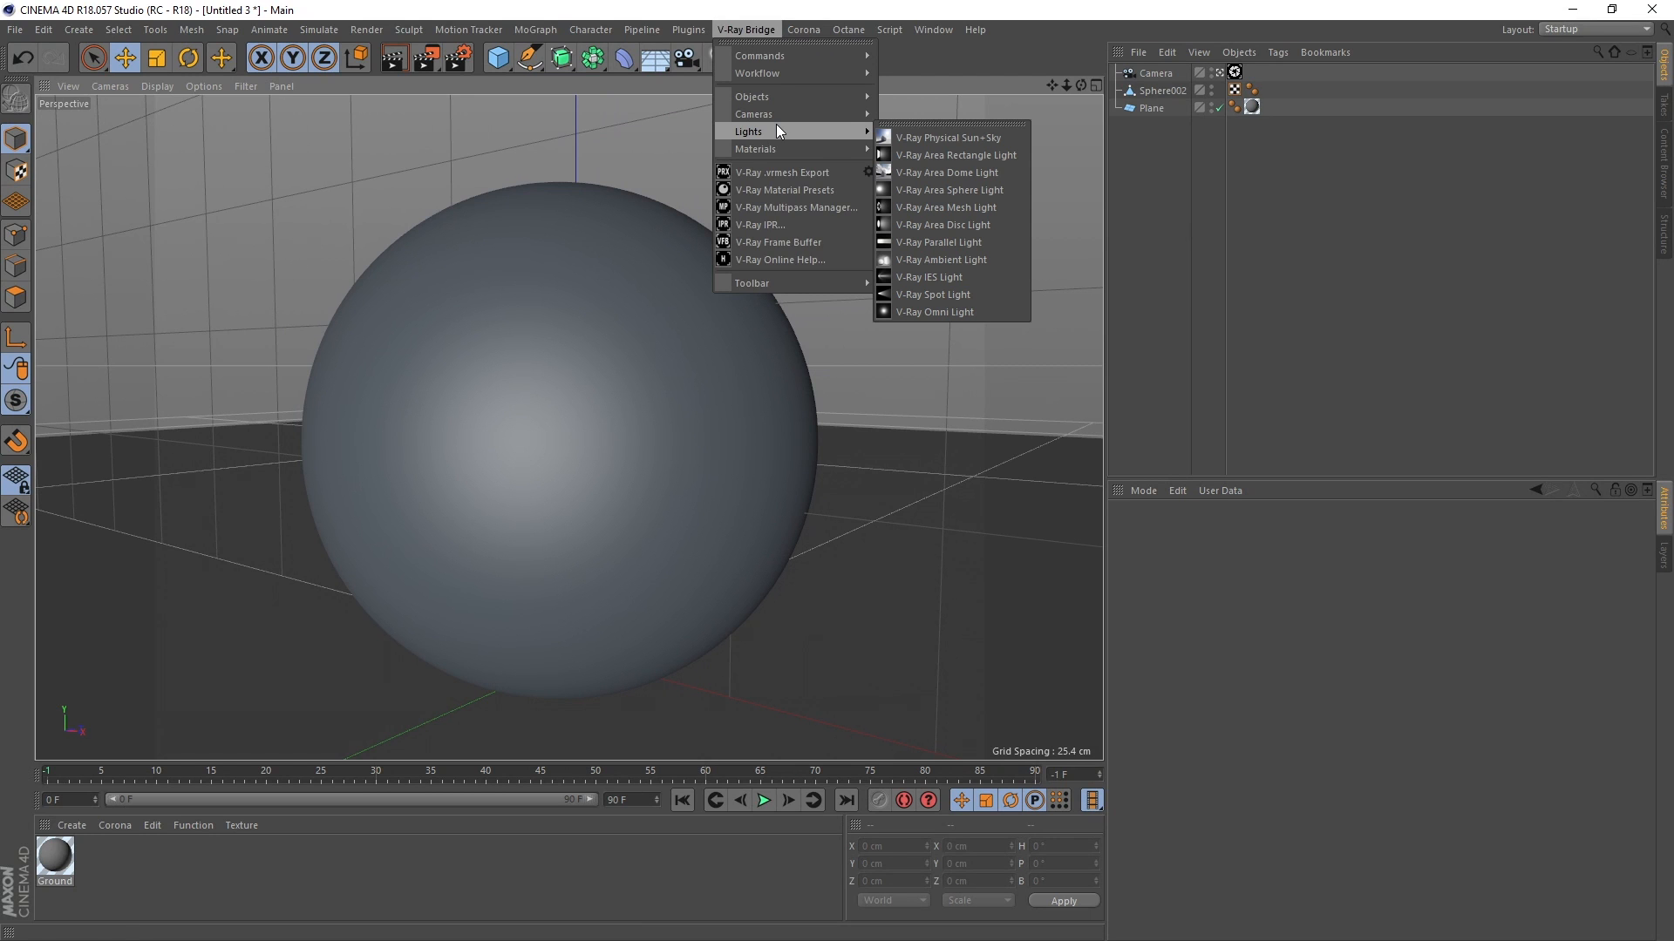
{"action": "left_click", "coordinate": [954, 141]}
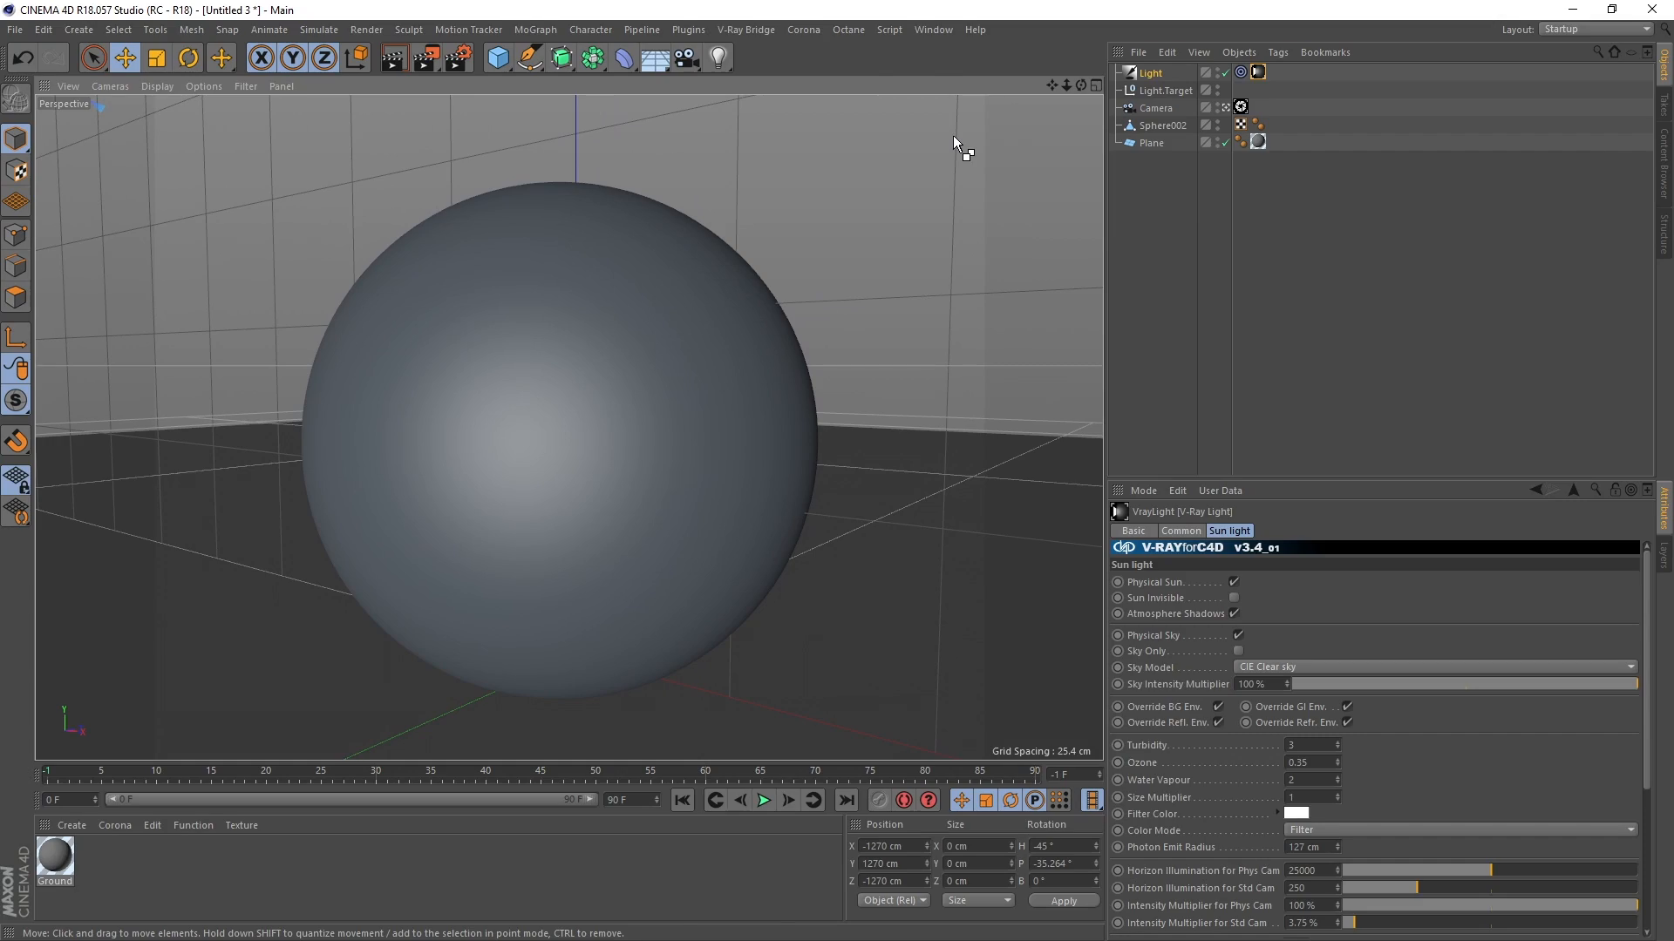
{"action": "key", "text": "shift+r"}
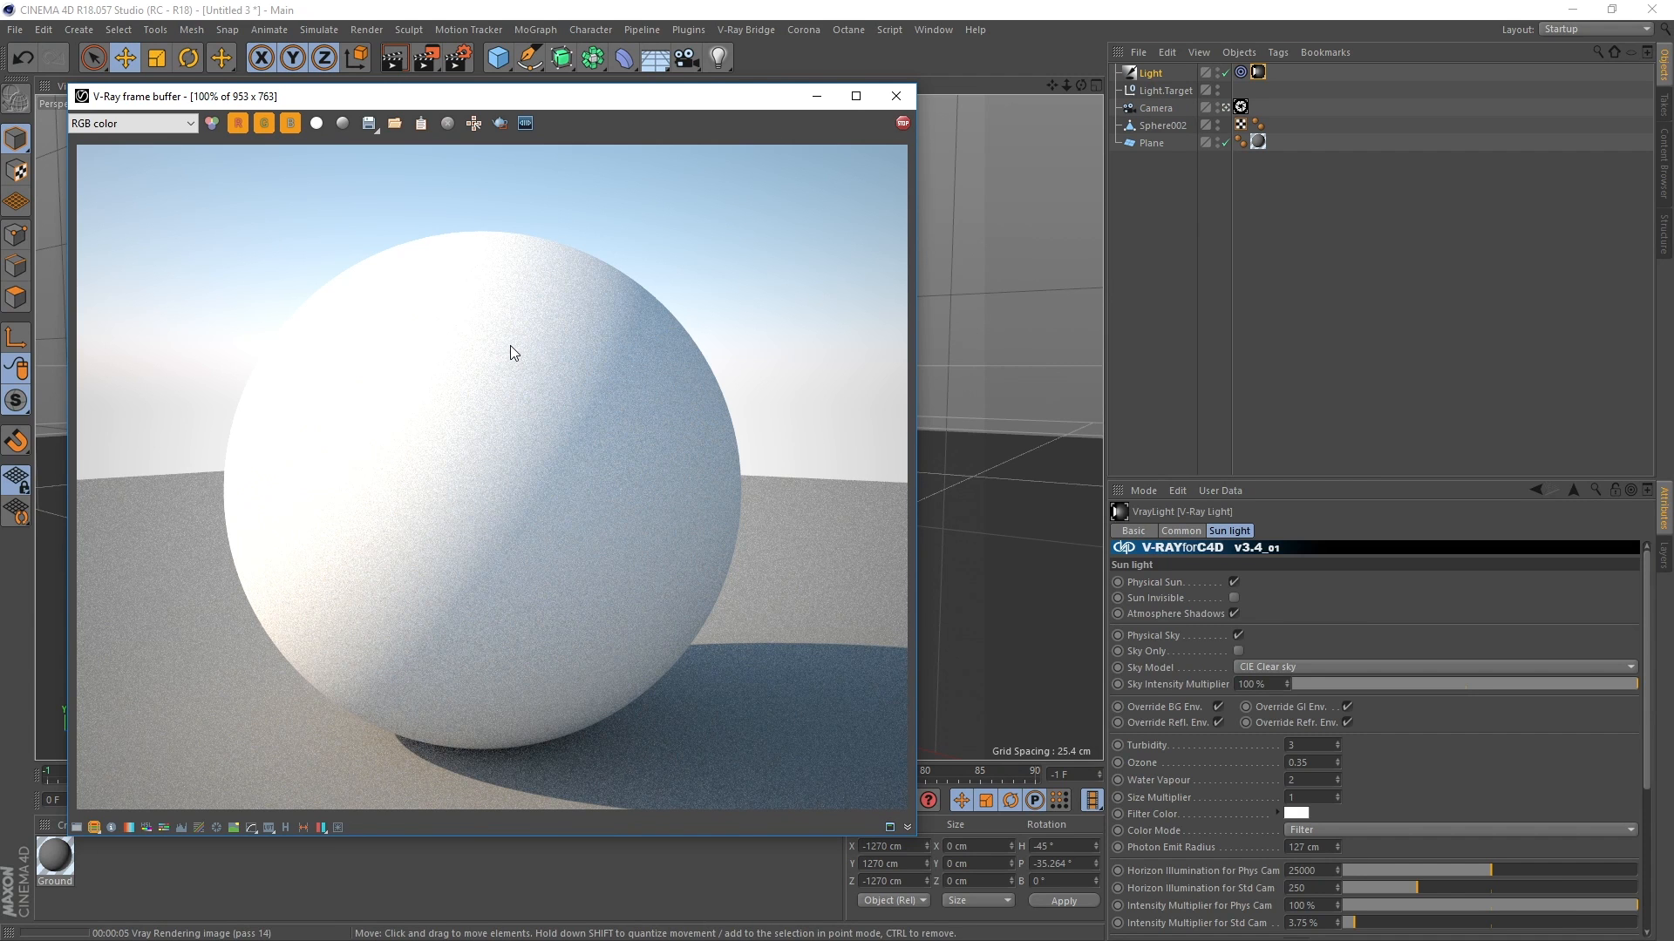
{"action": "left_click", "coordinate": [895, 96]}
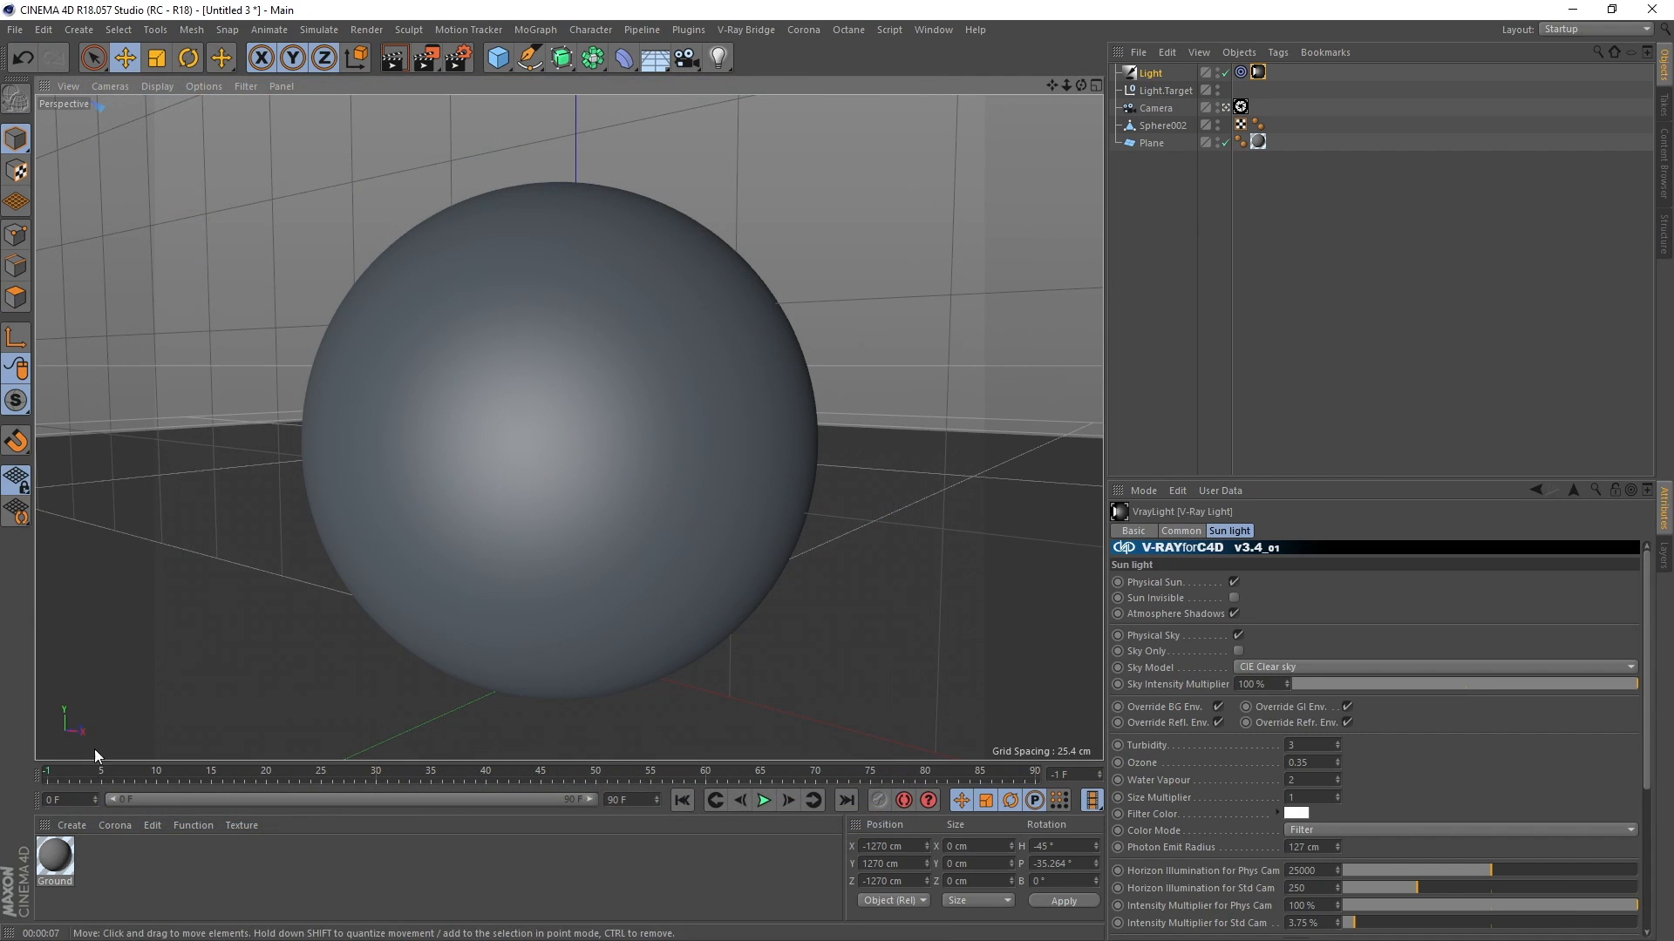
- Create a V-Ray Standard Material and apply it to the sphere
{"action": "left_click", "coordinate": [77, 832]}
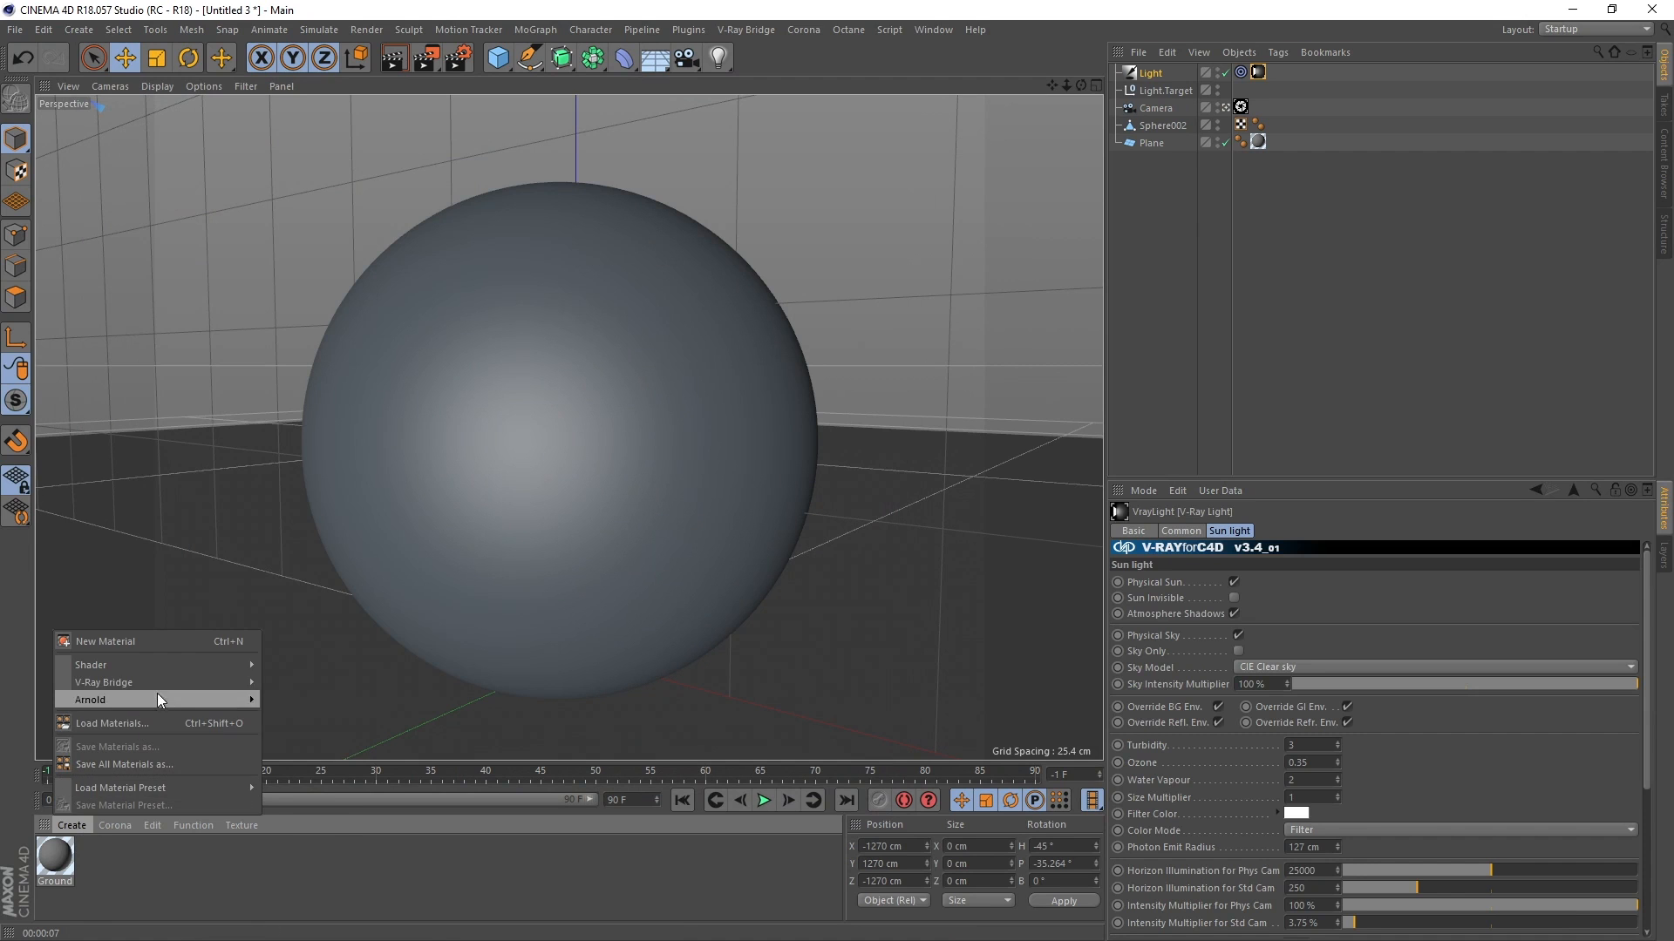
{"action": "mouse_move", "coordinate": [167, 683]}
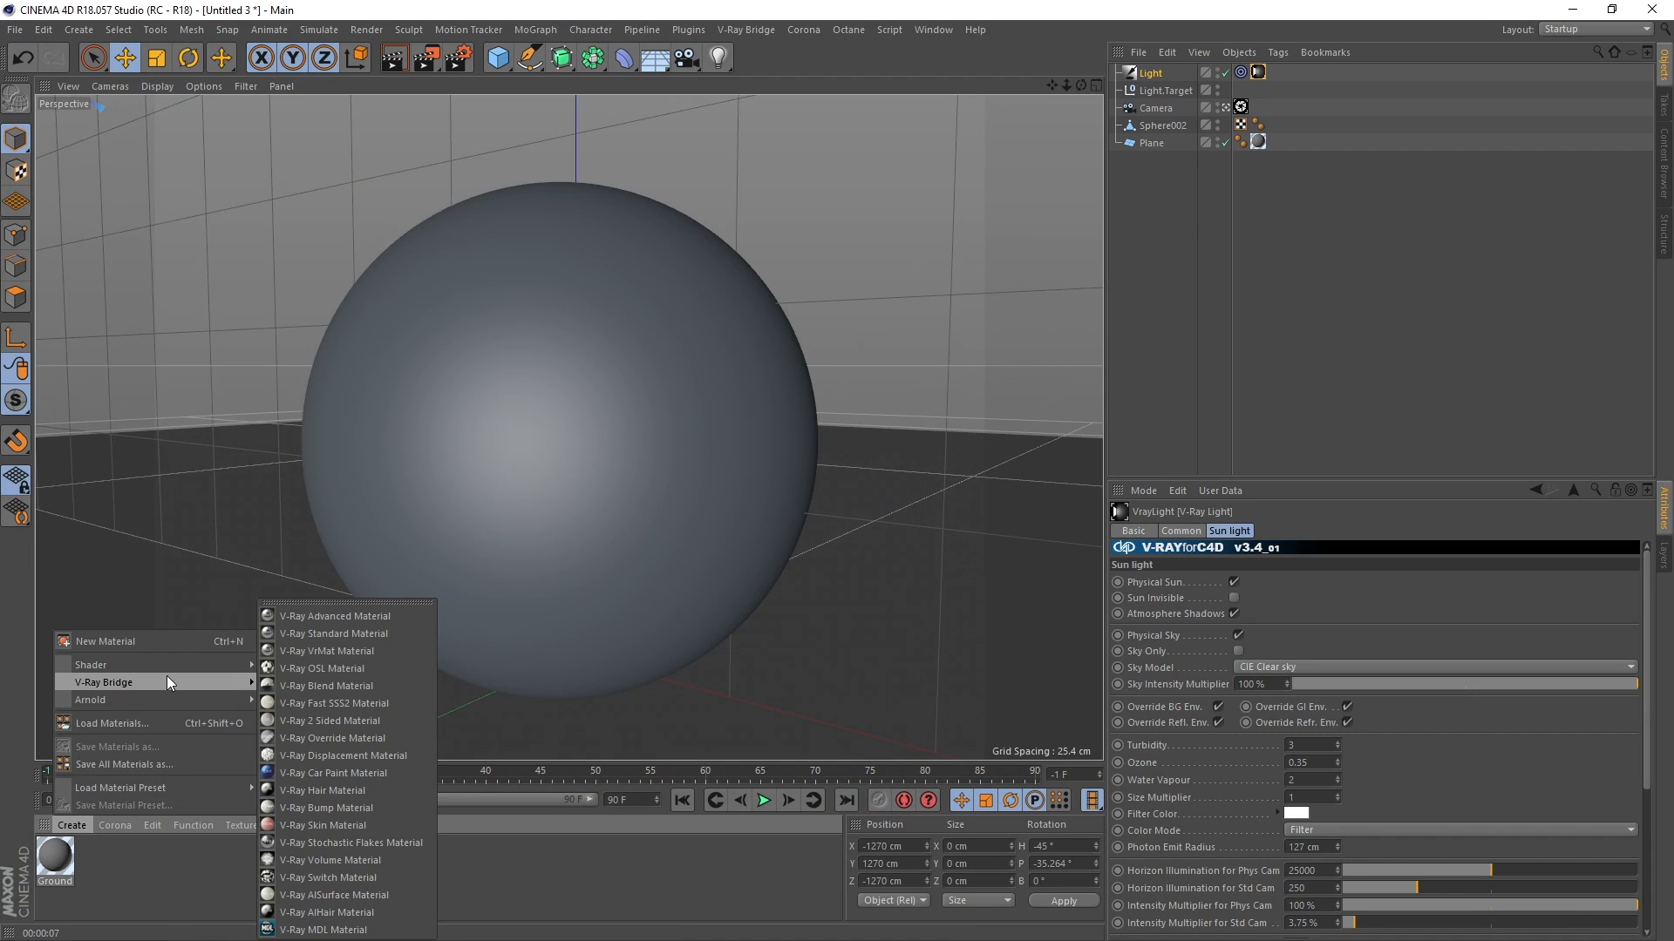
{"action": "left_click", "coordinate": [347, 634]}
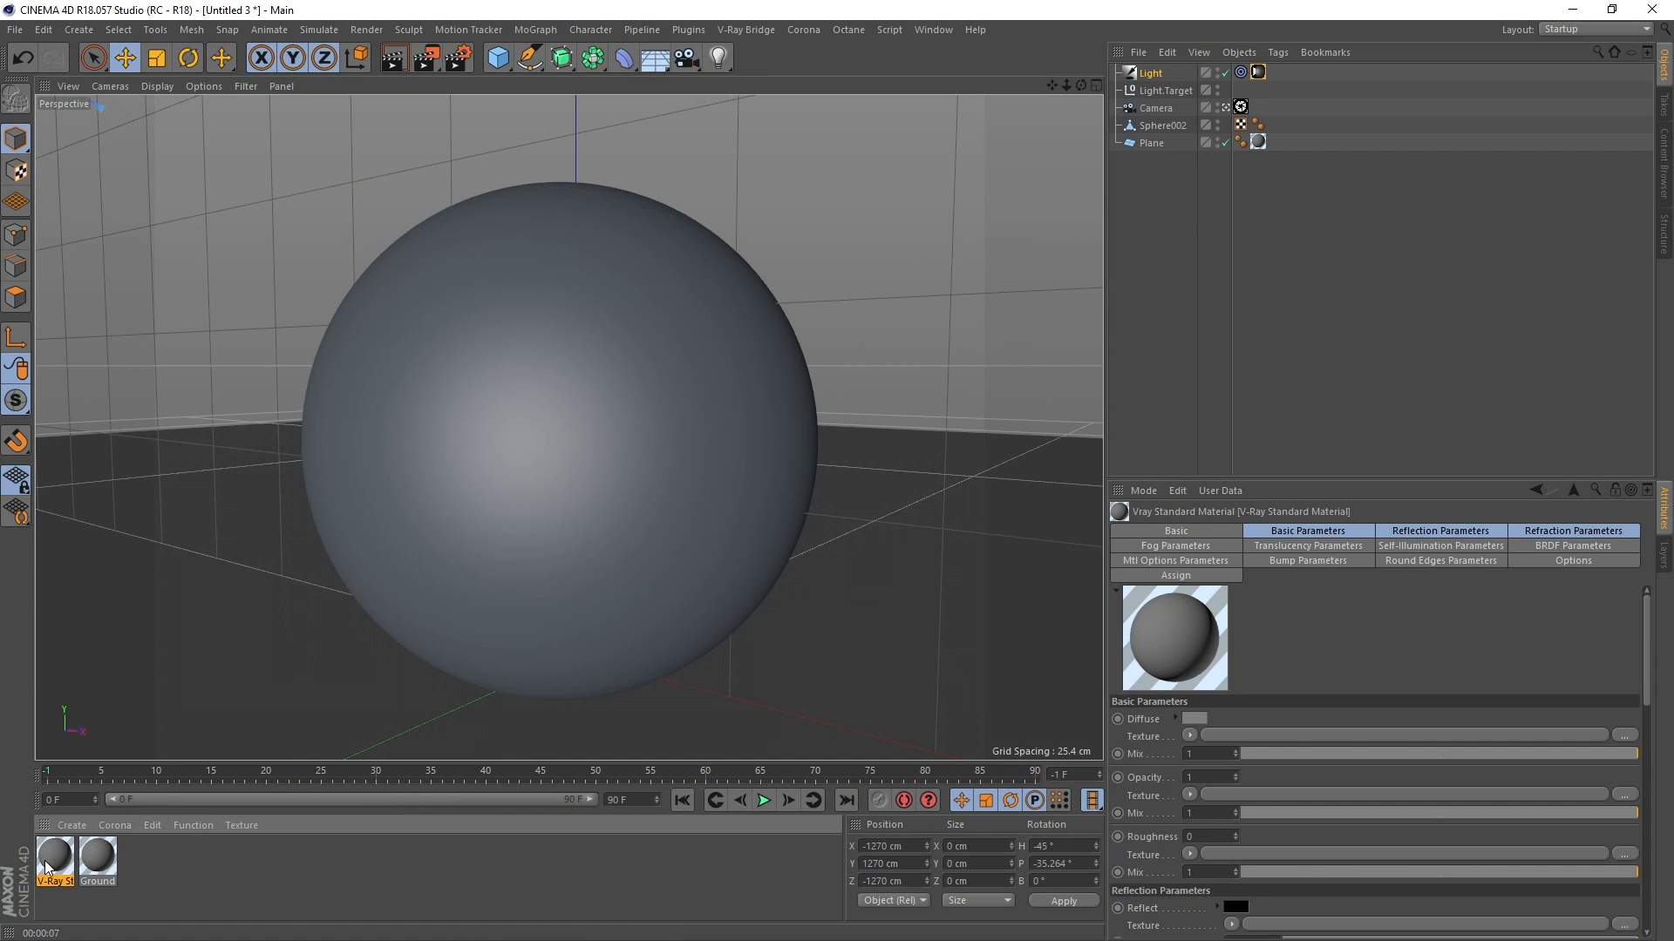
{"action": "left_click_drag", "start_coordinate": [132, 779], "coordinate": [502, 376]}
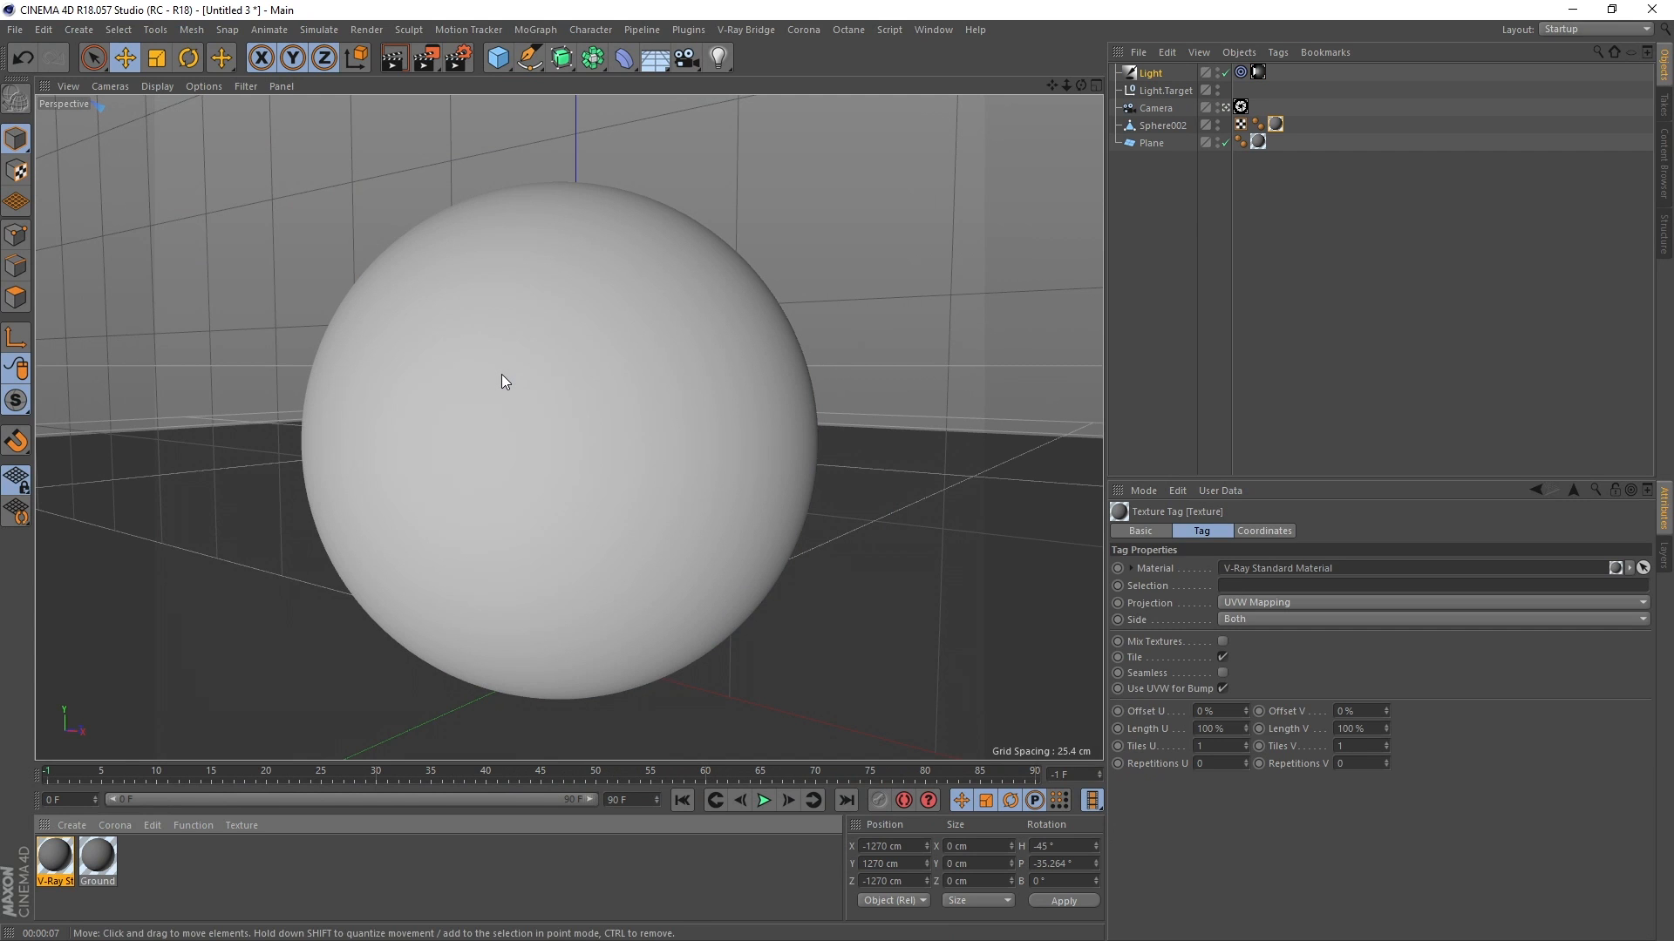
- Rename the sphere's V-Ray Standard Material as Tiles
{"action": "double_click", "coordinate": [52, 862]}
{"action": "left_click_drag", "start_coordinate": [522, 127], "coordinate": [1211, 116]}
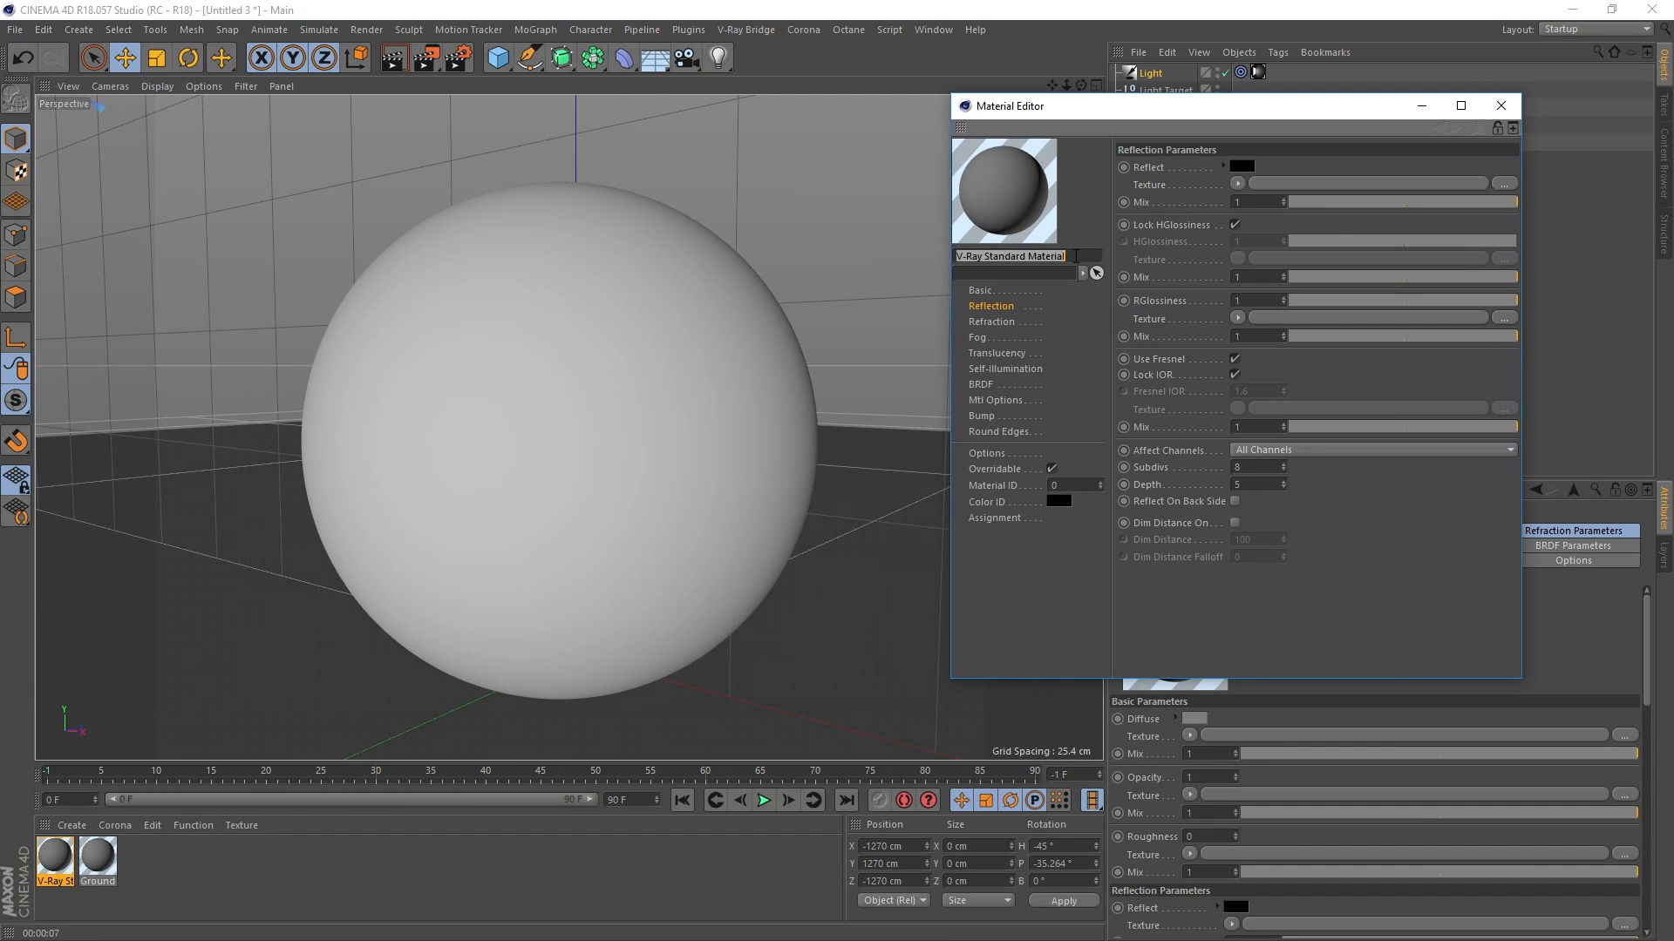
{"action": "type", "text": "Tiles"}
{"action": "key", "text": "Return"}
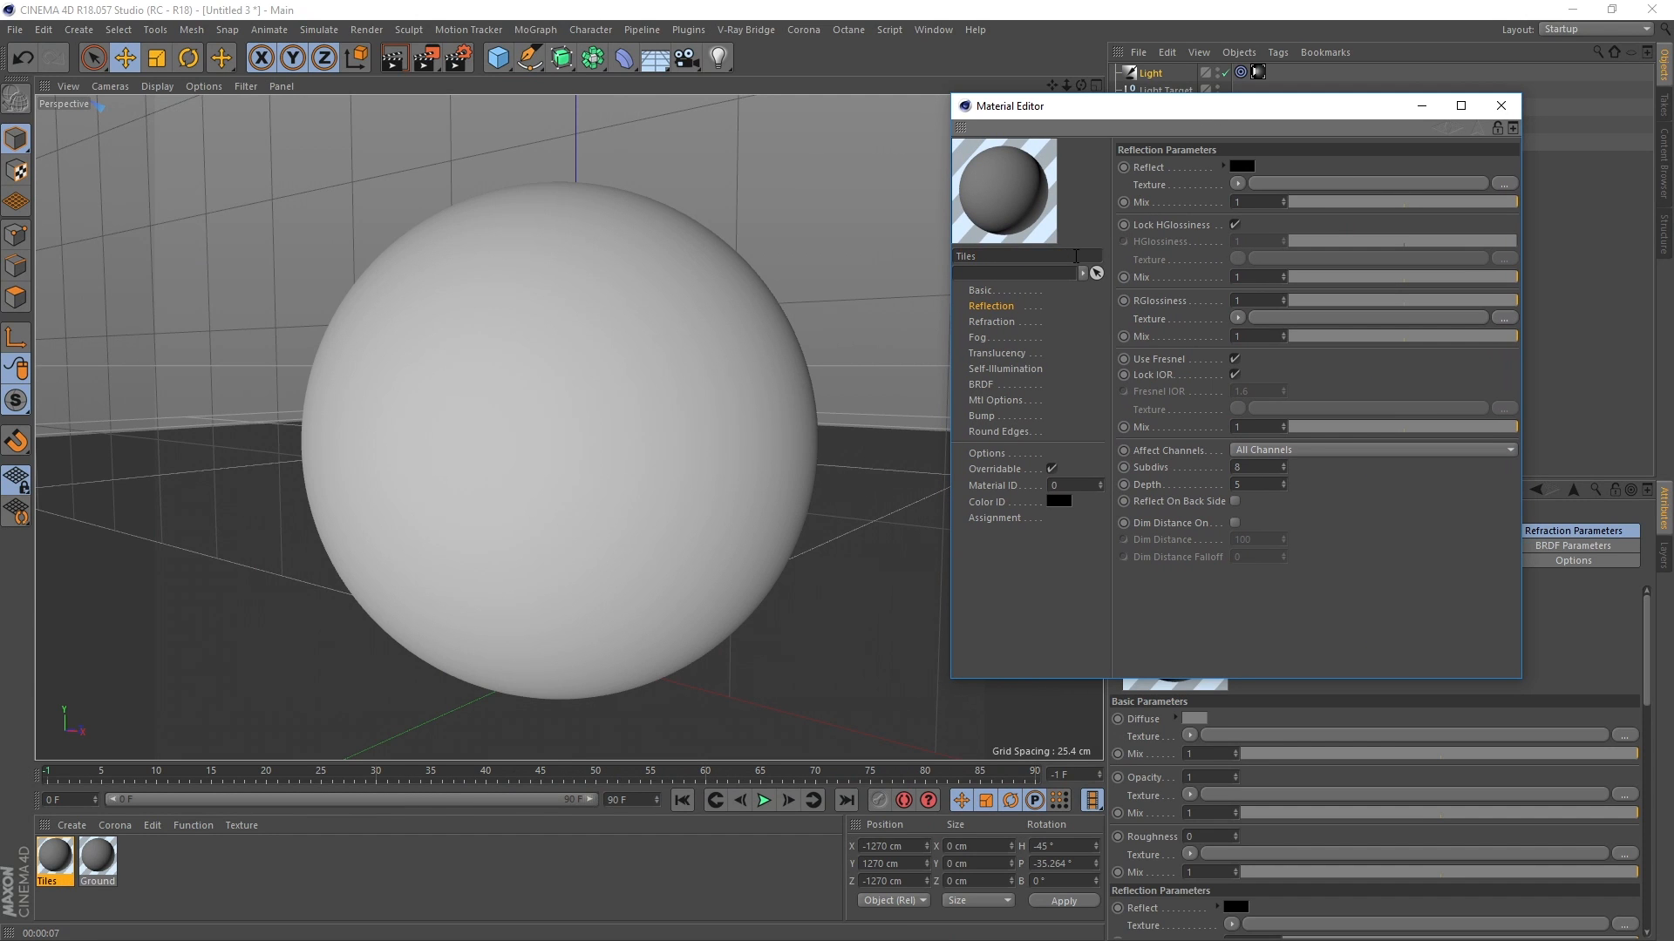
- Set the diffuse color of the Tiles material to black
{"action": "left_click", "coordinate": [981, 292]}
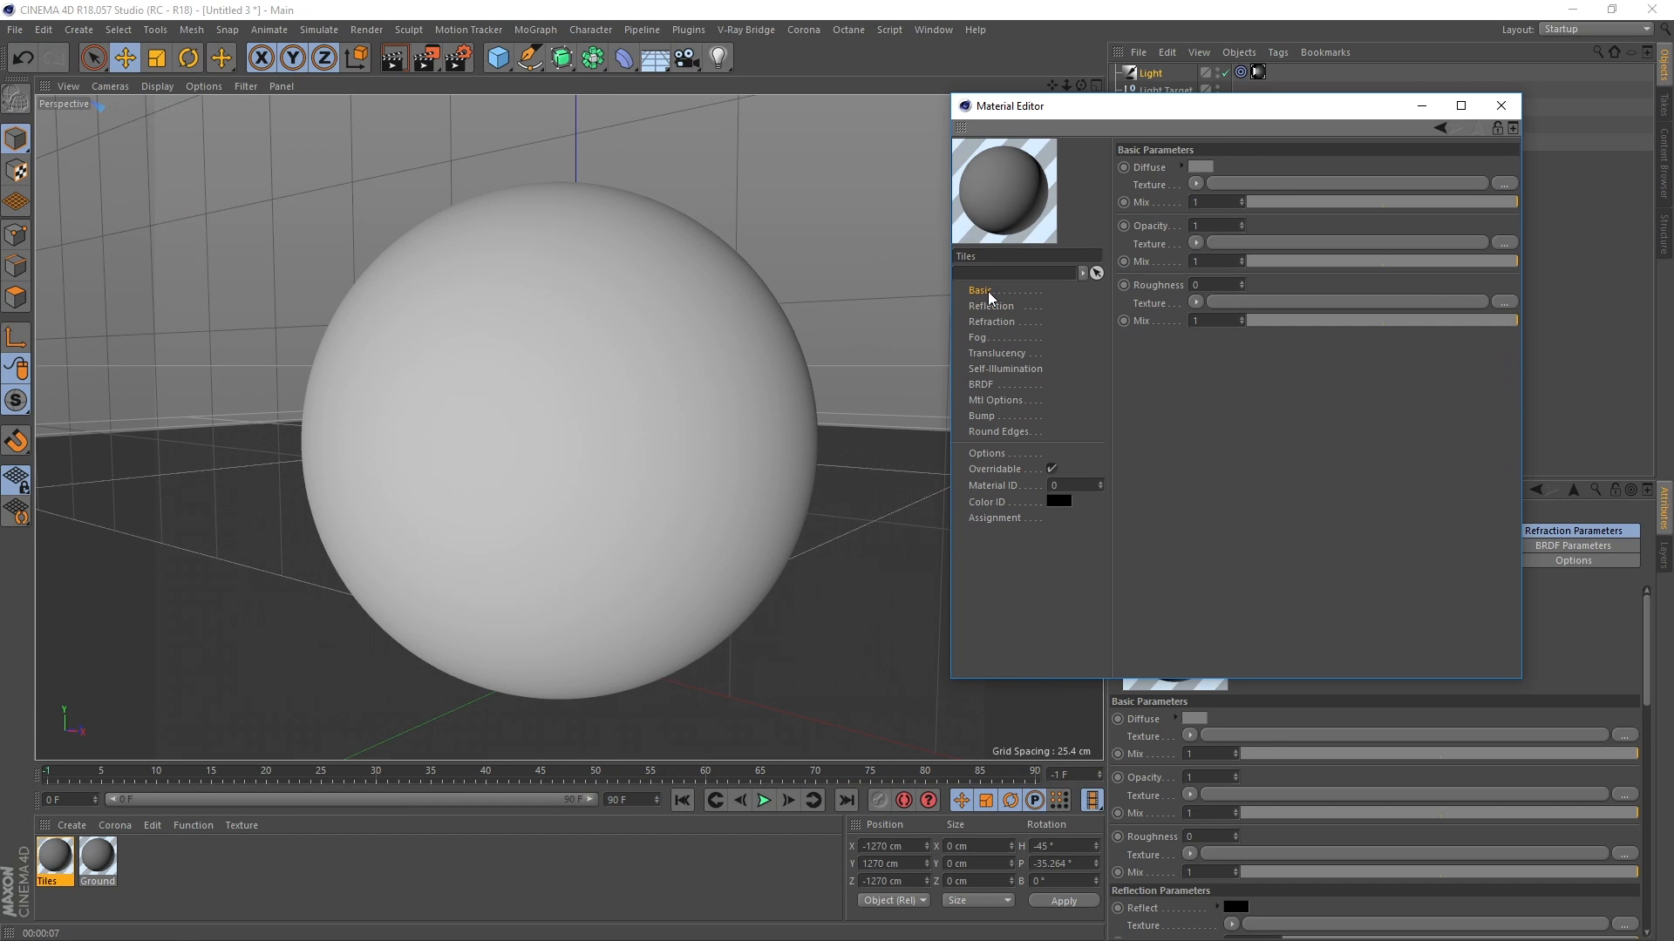
{"action": "left_click", "coordinate": [1199, 168]}
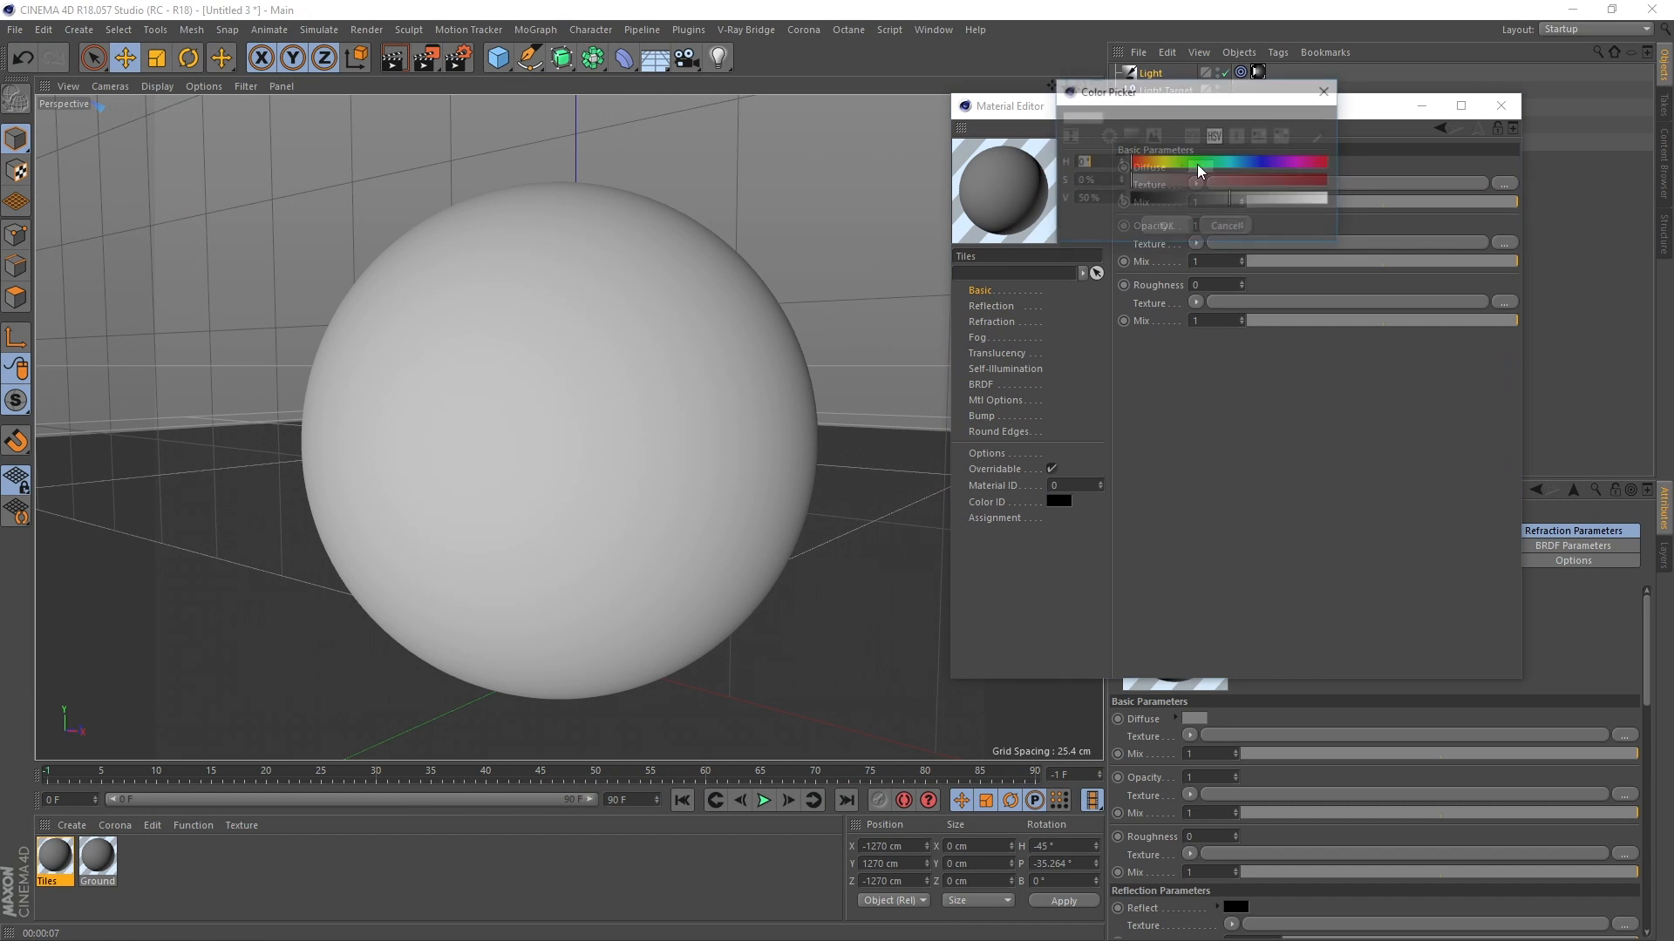
{"action": "left_click_drag", "start_coordinate": [1172, 199], "coordinate": [1132, 200]}
{"action": "left_click", "coordinate": [1160, 227]}
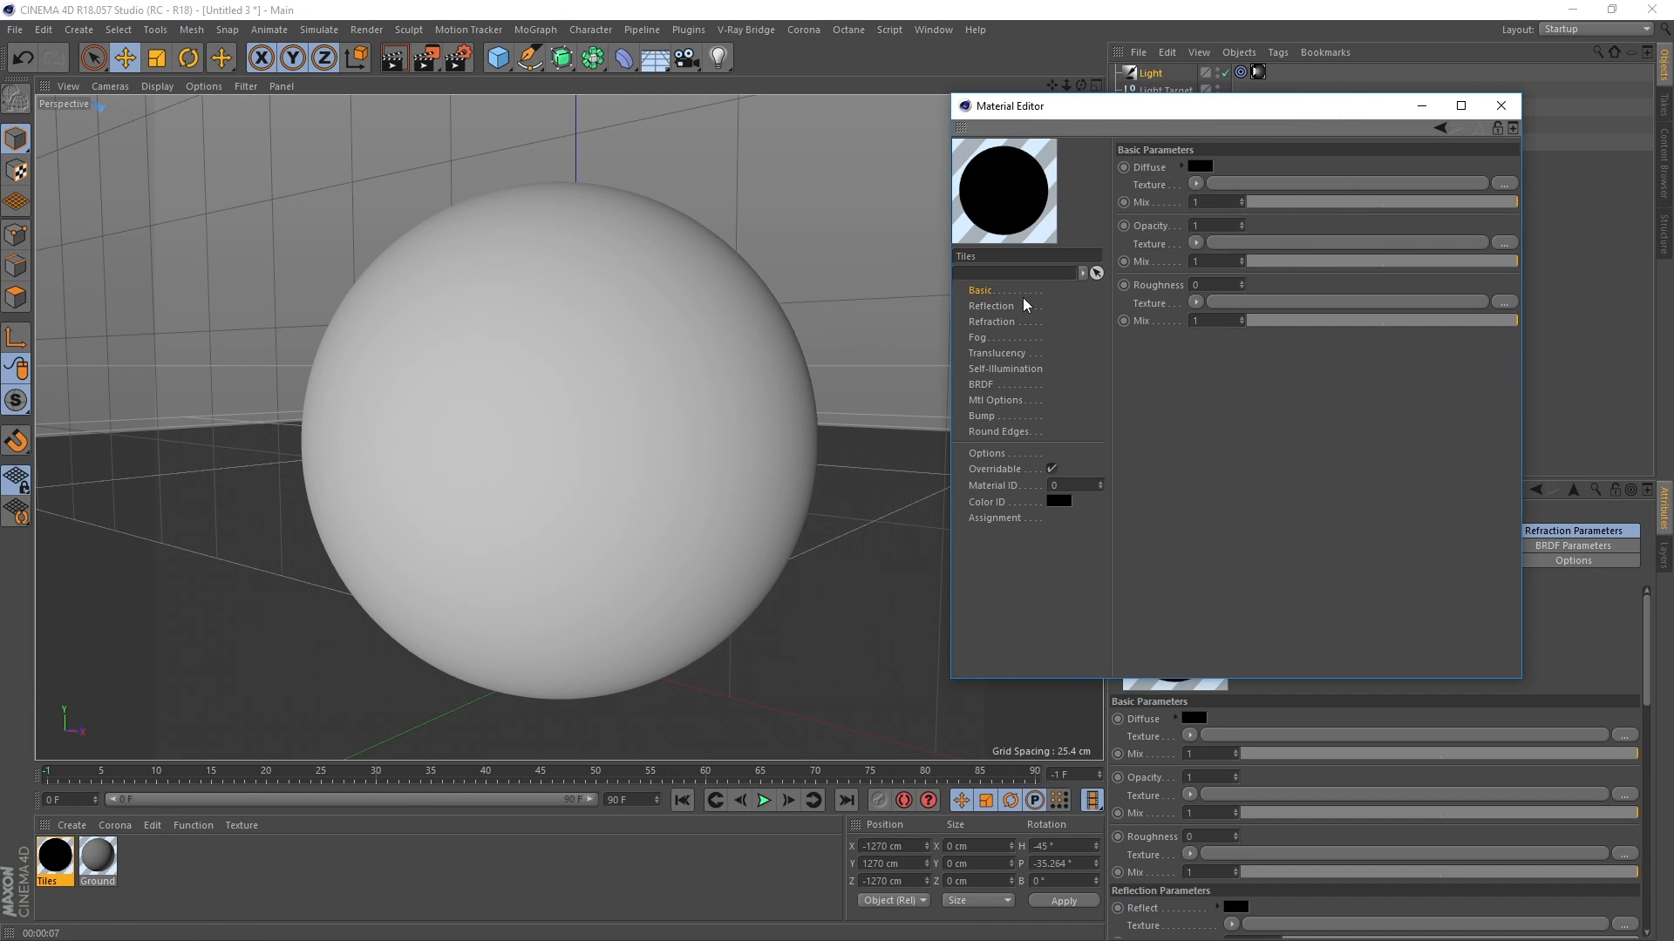
- Set the Tiles material's reflect color to white with a value of 100% and test-render the sphere
{"action": "left_click", "coordinate": [1001, 309]}
{"action": "left_click", "coordinate": [1242, 166]}
{"action": "left_click_drag", "start_coordinate": [1190, 201], "coordinate": [1353, 202]}
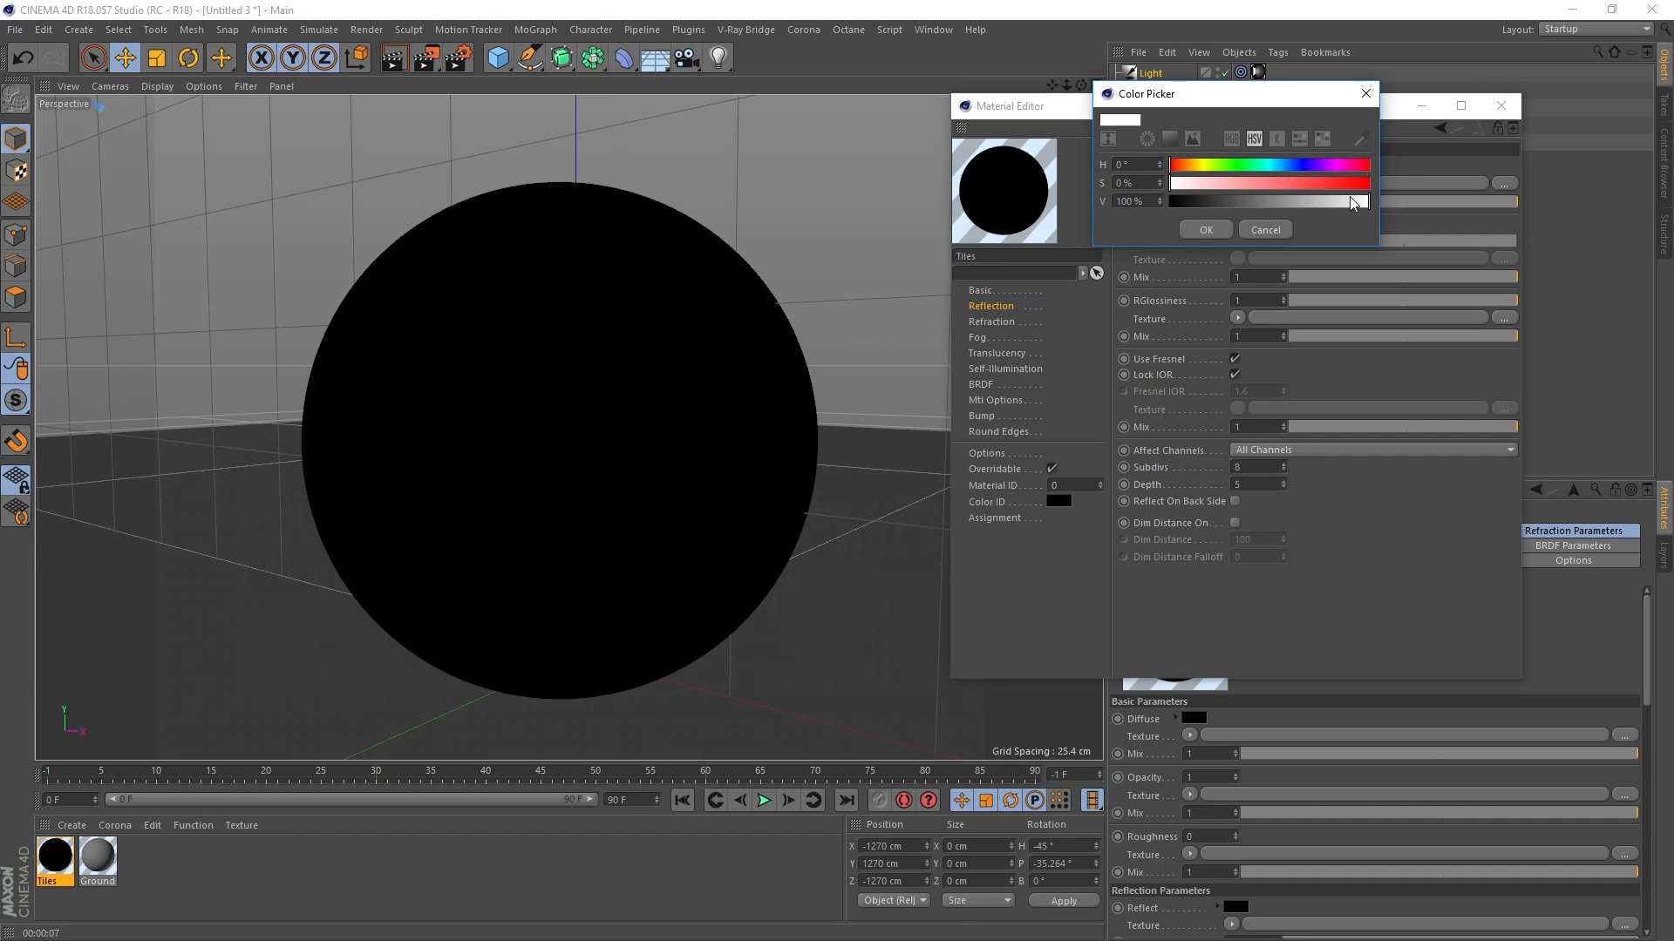
{"action": "left_click", "coordinate": [1205, 229]}
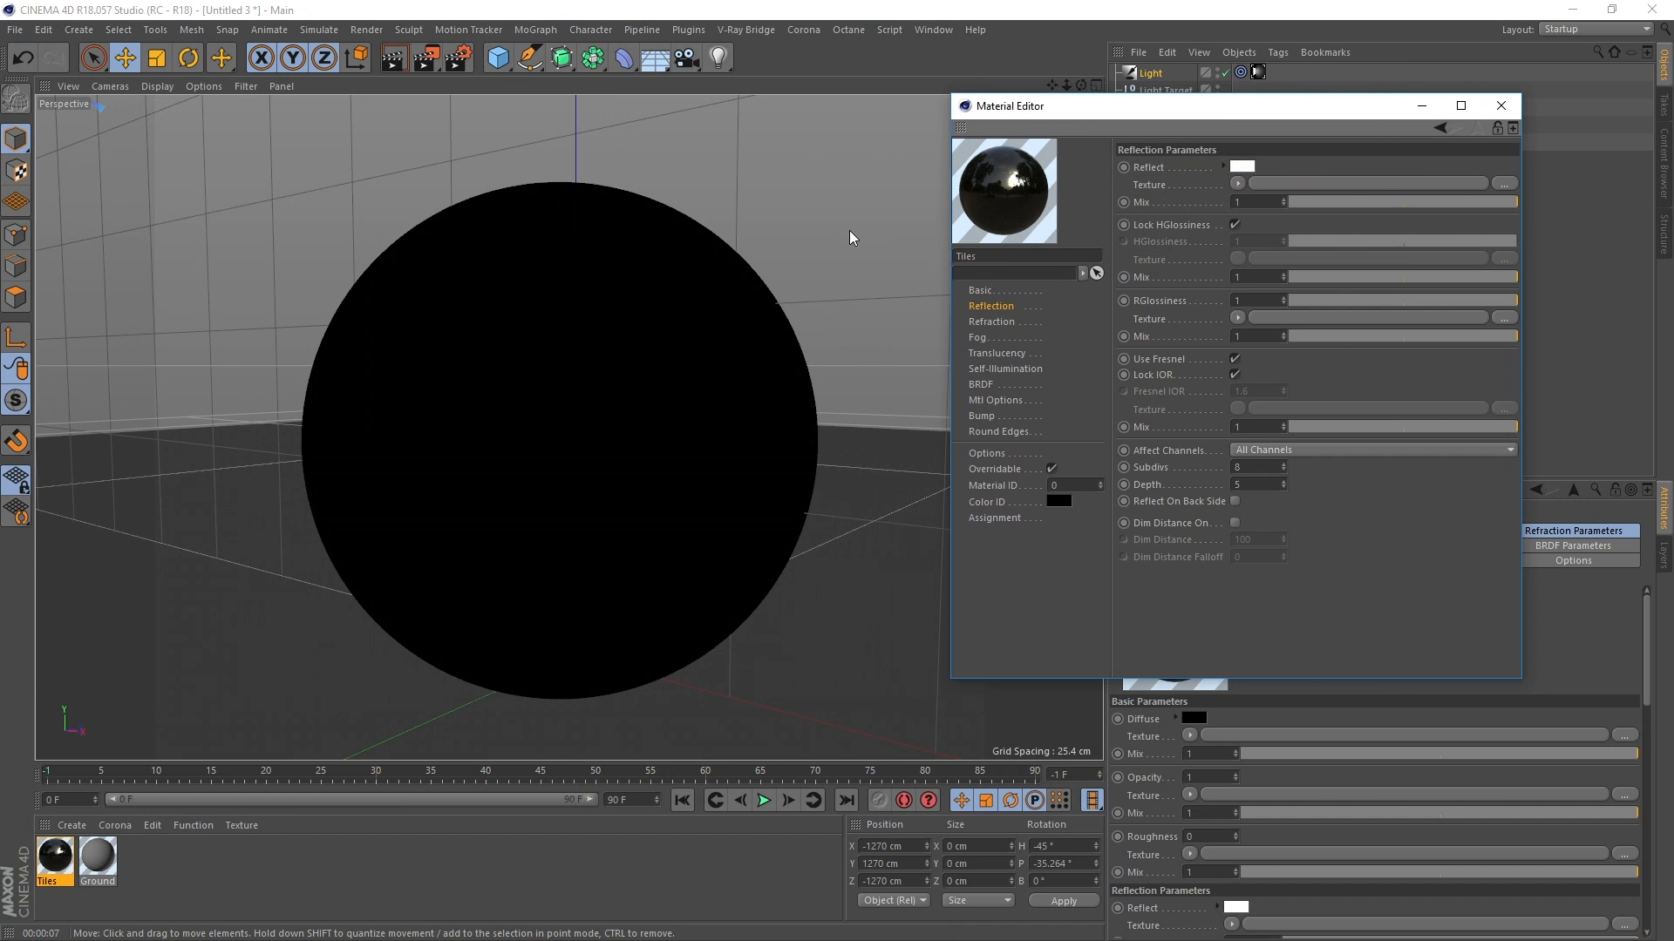
{"action": "key", "text": "shift+r"}
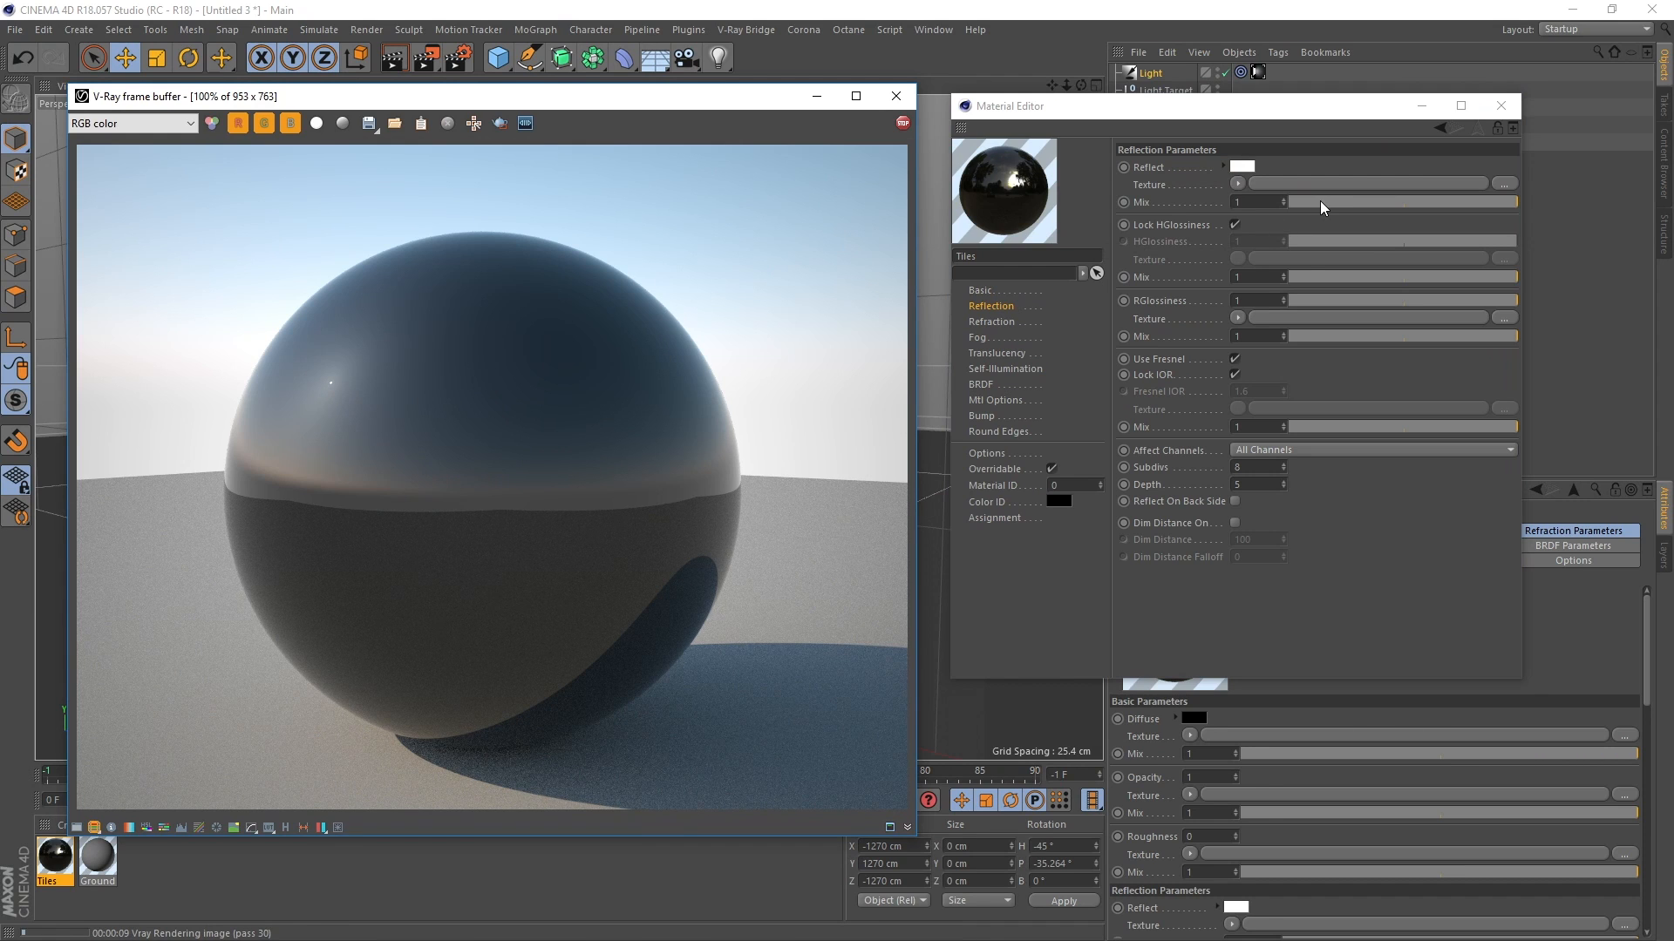
{"action": "left_click", "coordinate": [1508, 106]}
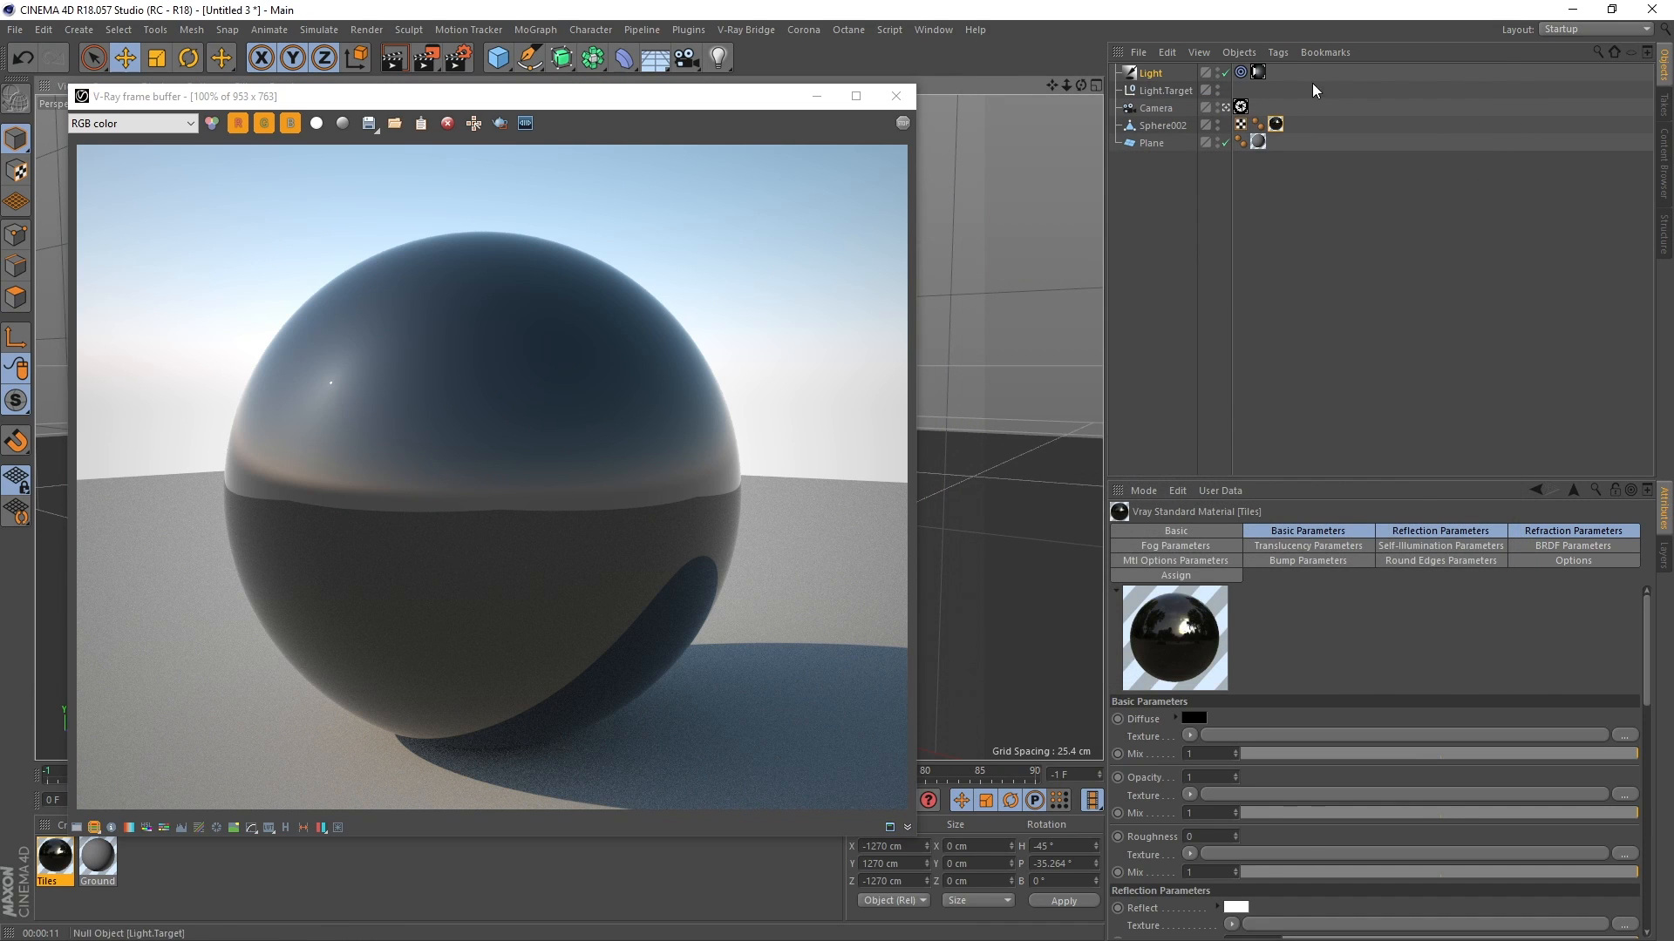
- Set the sun light's size multiplier to 20 and check the sun reflection in a test render
{"action": "left_click", "coordinate": [1260, 74]}
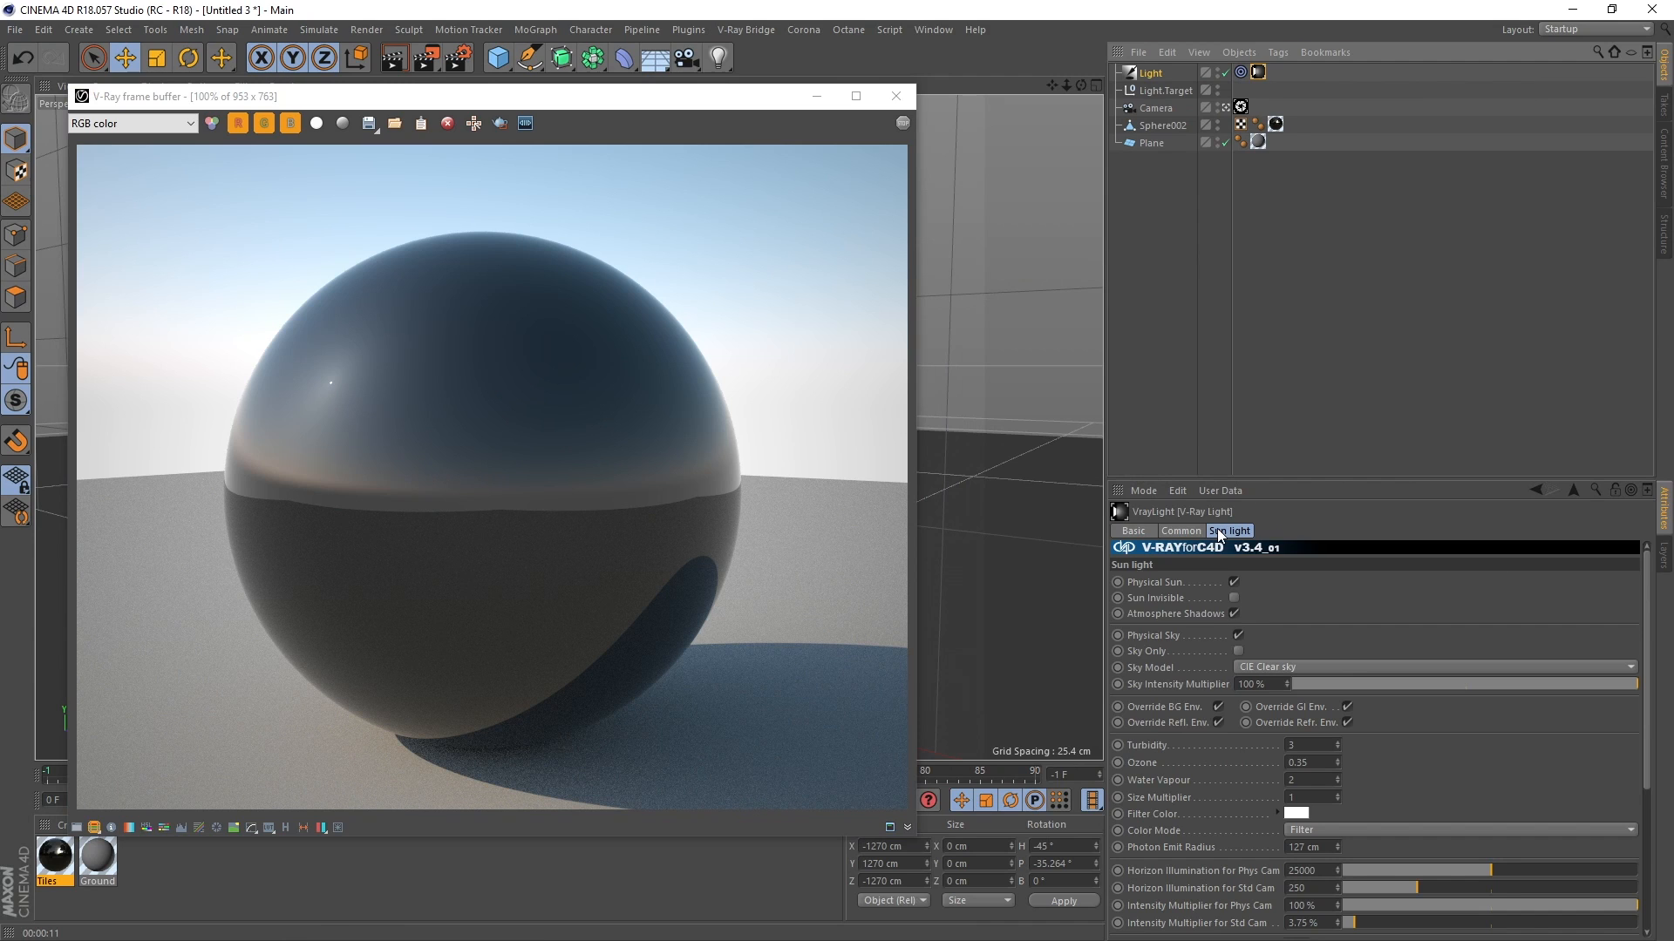
{"action": "left_click", "coordinate": [1312, 796]}
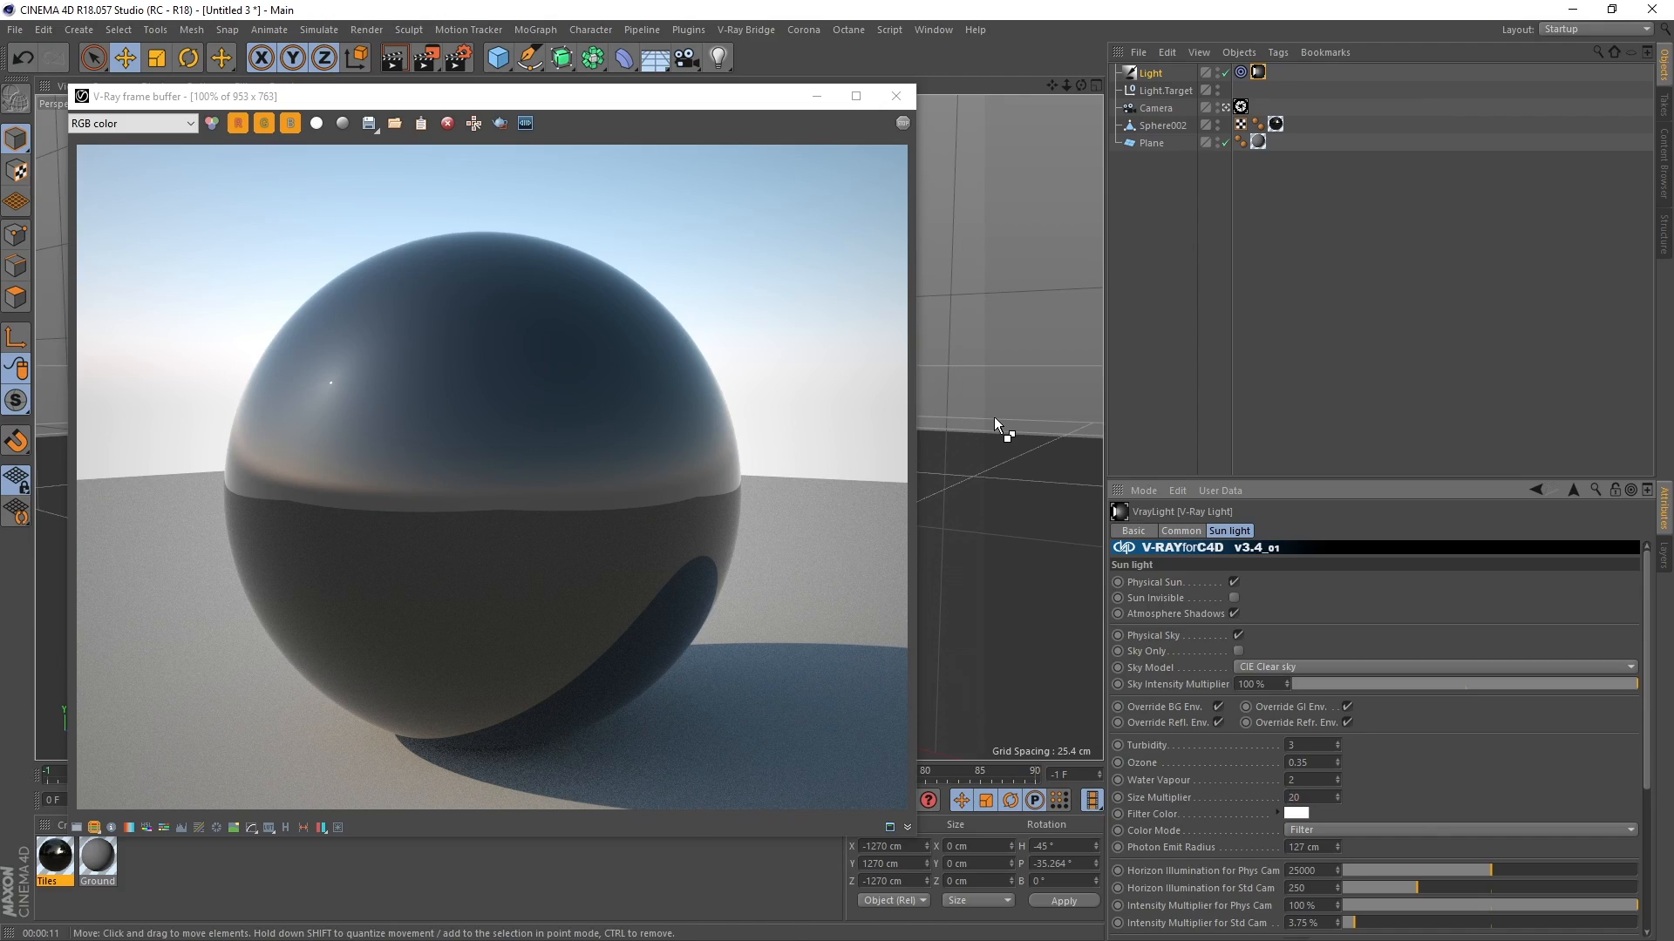
{"action": "key", "text": "shift+r"}
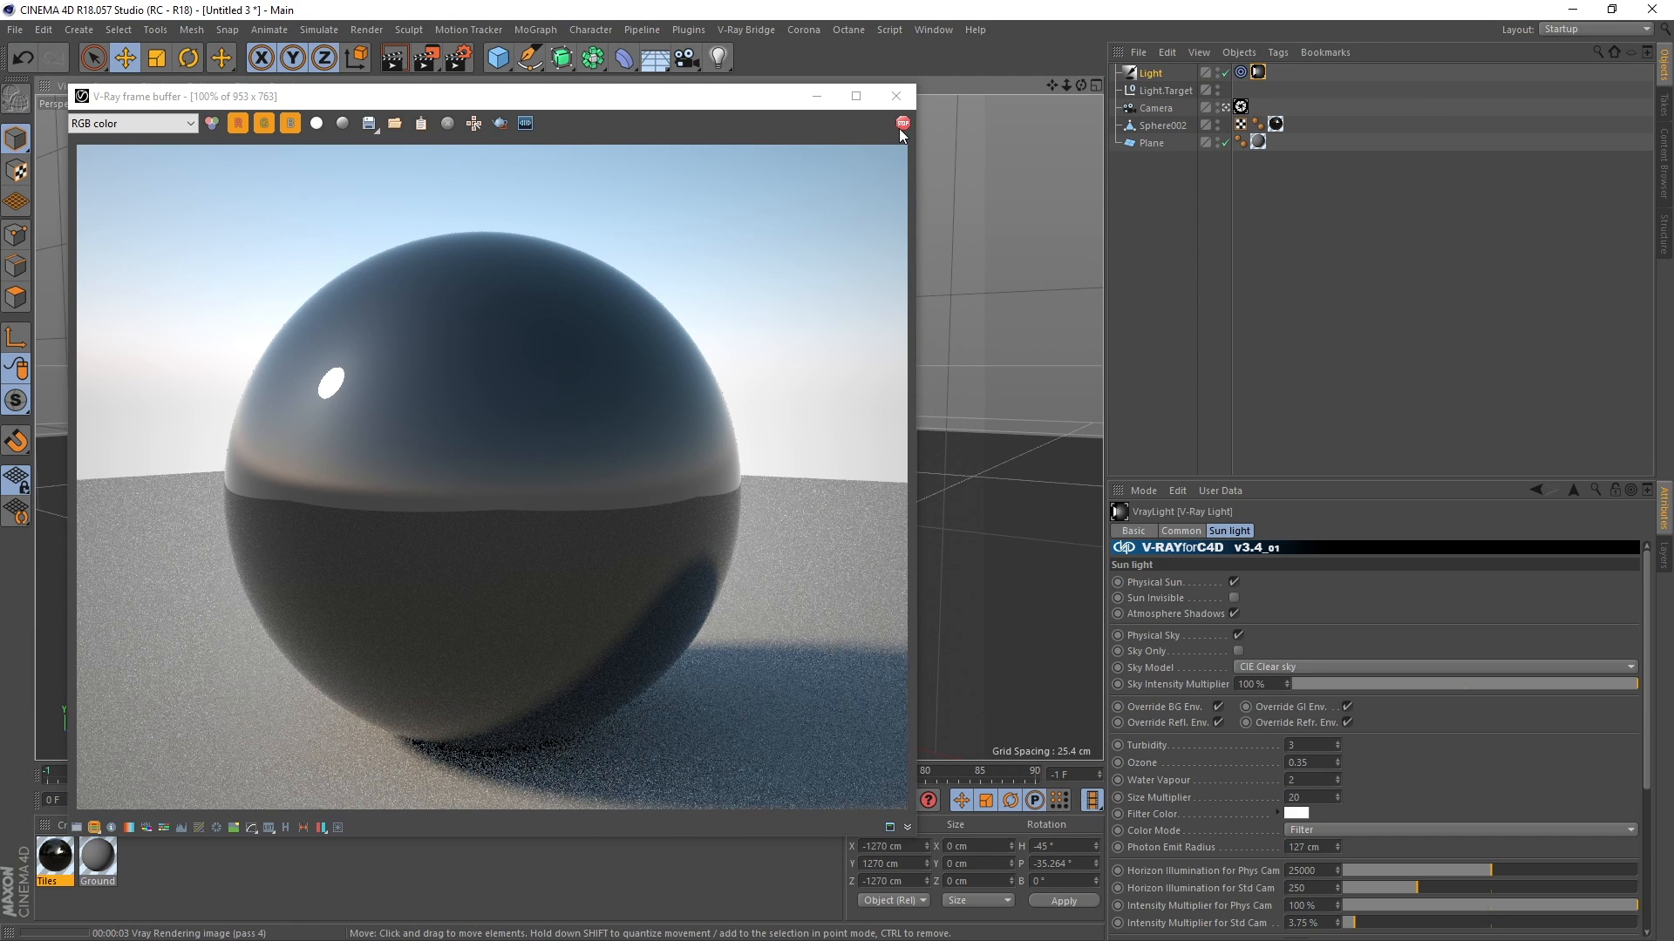
{"action": "left_click", "coordinate": [902, 128]}
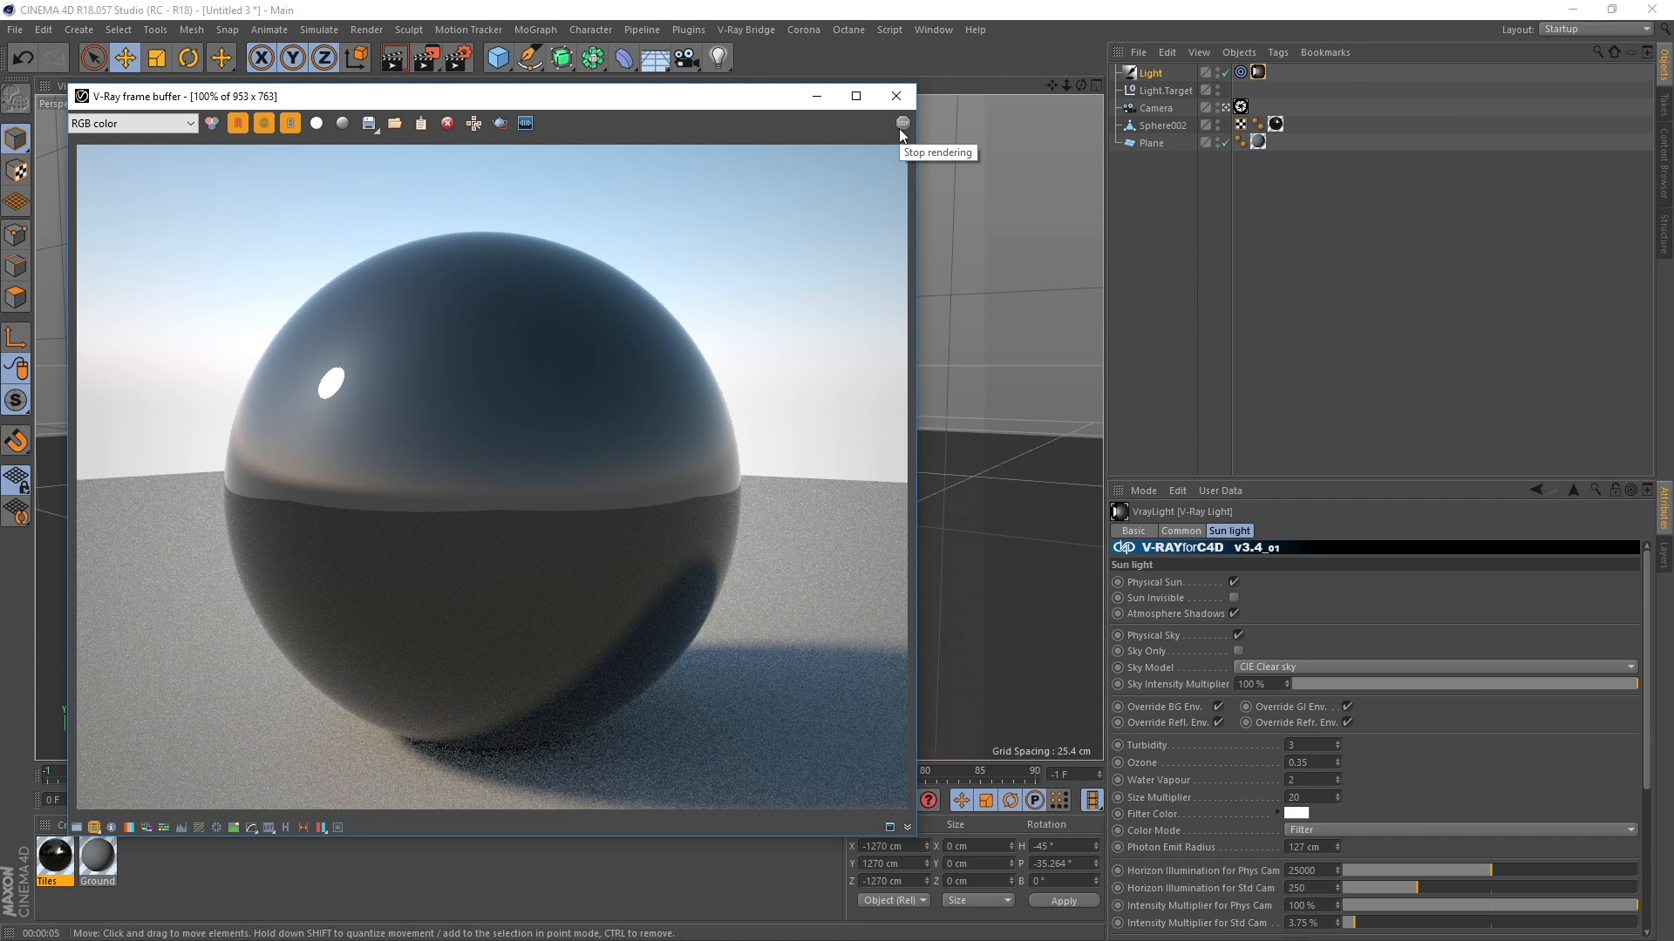
{"action": "left_click", "coordinate": [895, 96]}
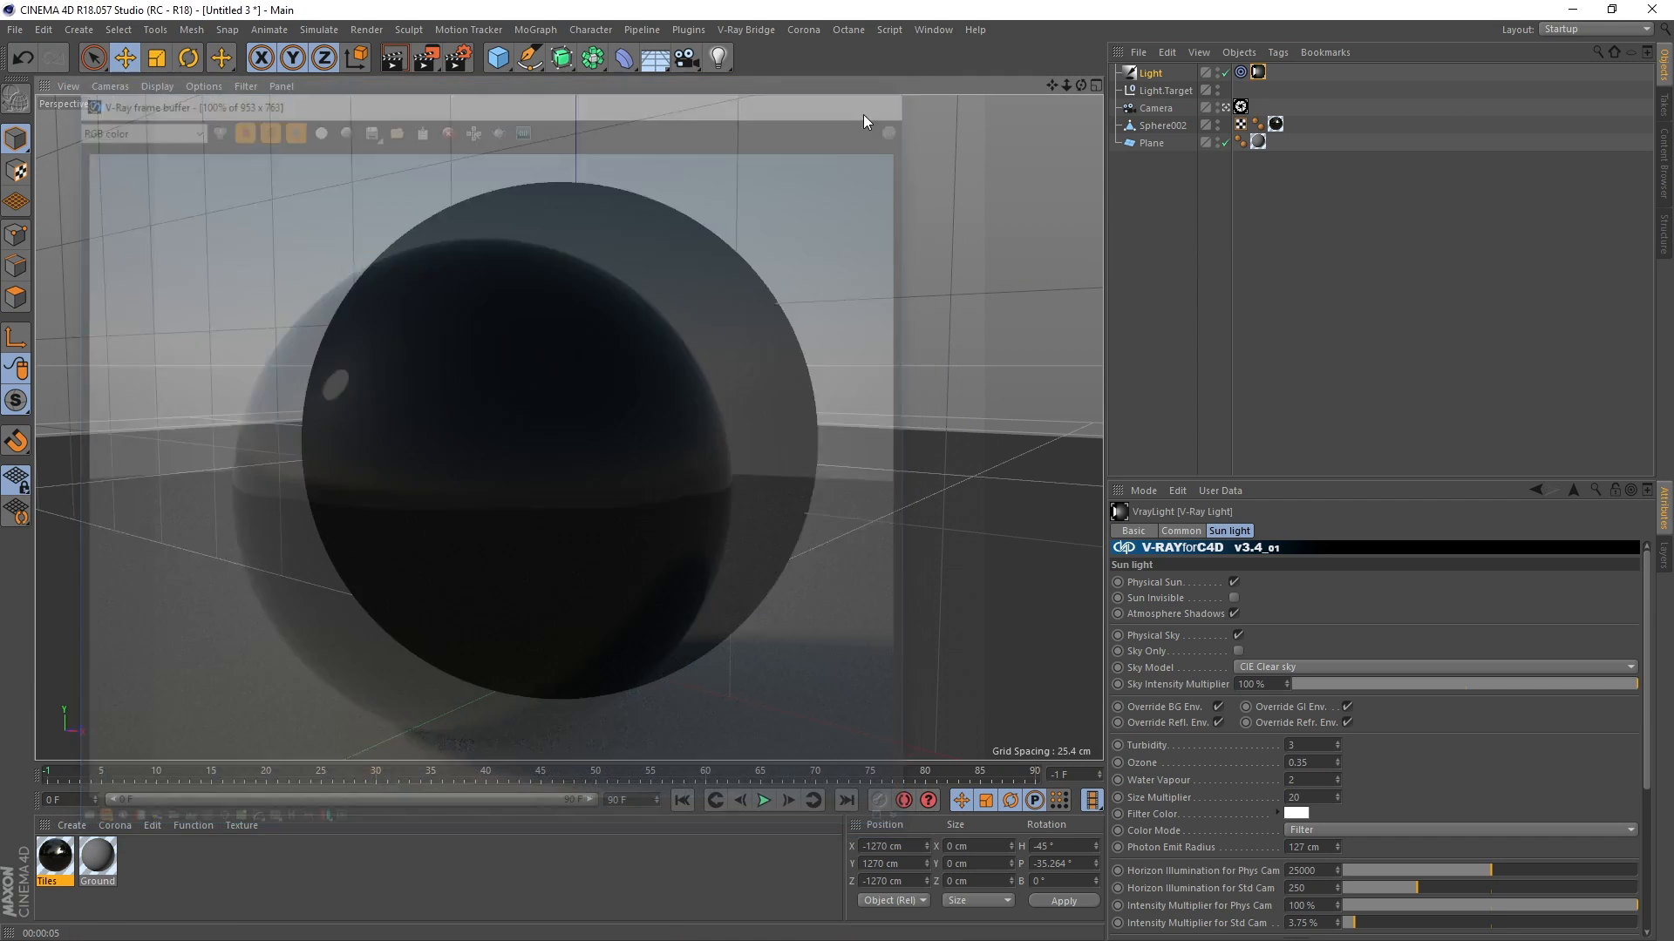
- Create a V-Ray Displacement Material and apply it to the sphere in addition to Tiles
{"action": "left_click", "coordinate": [72, 826]}
{"action": "mouse_move", "coordinate": [164, 681]}
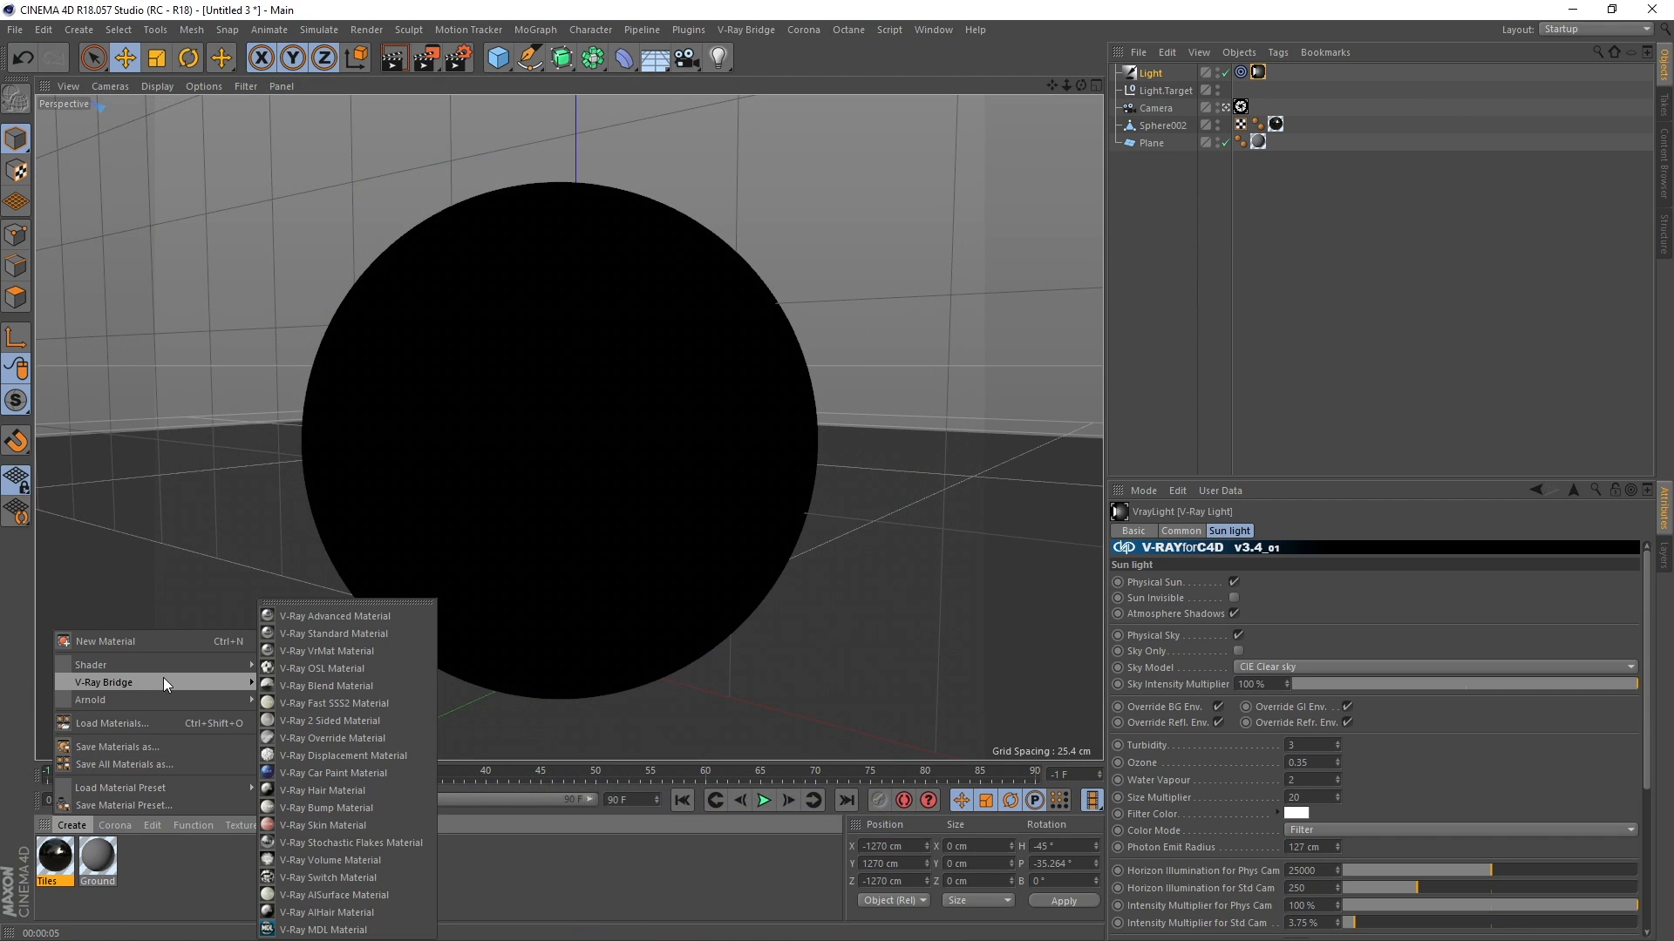
{"action": "left_click", "coordinate": [363, 757]}
{"action": "left_click_drag", "start_coordinate": [54, 863], "coordinate": [503, 425]}
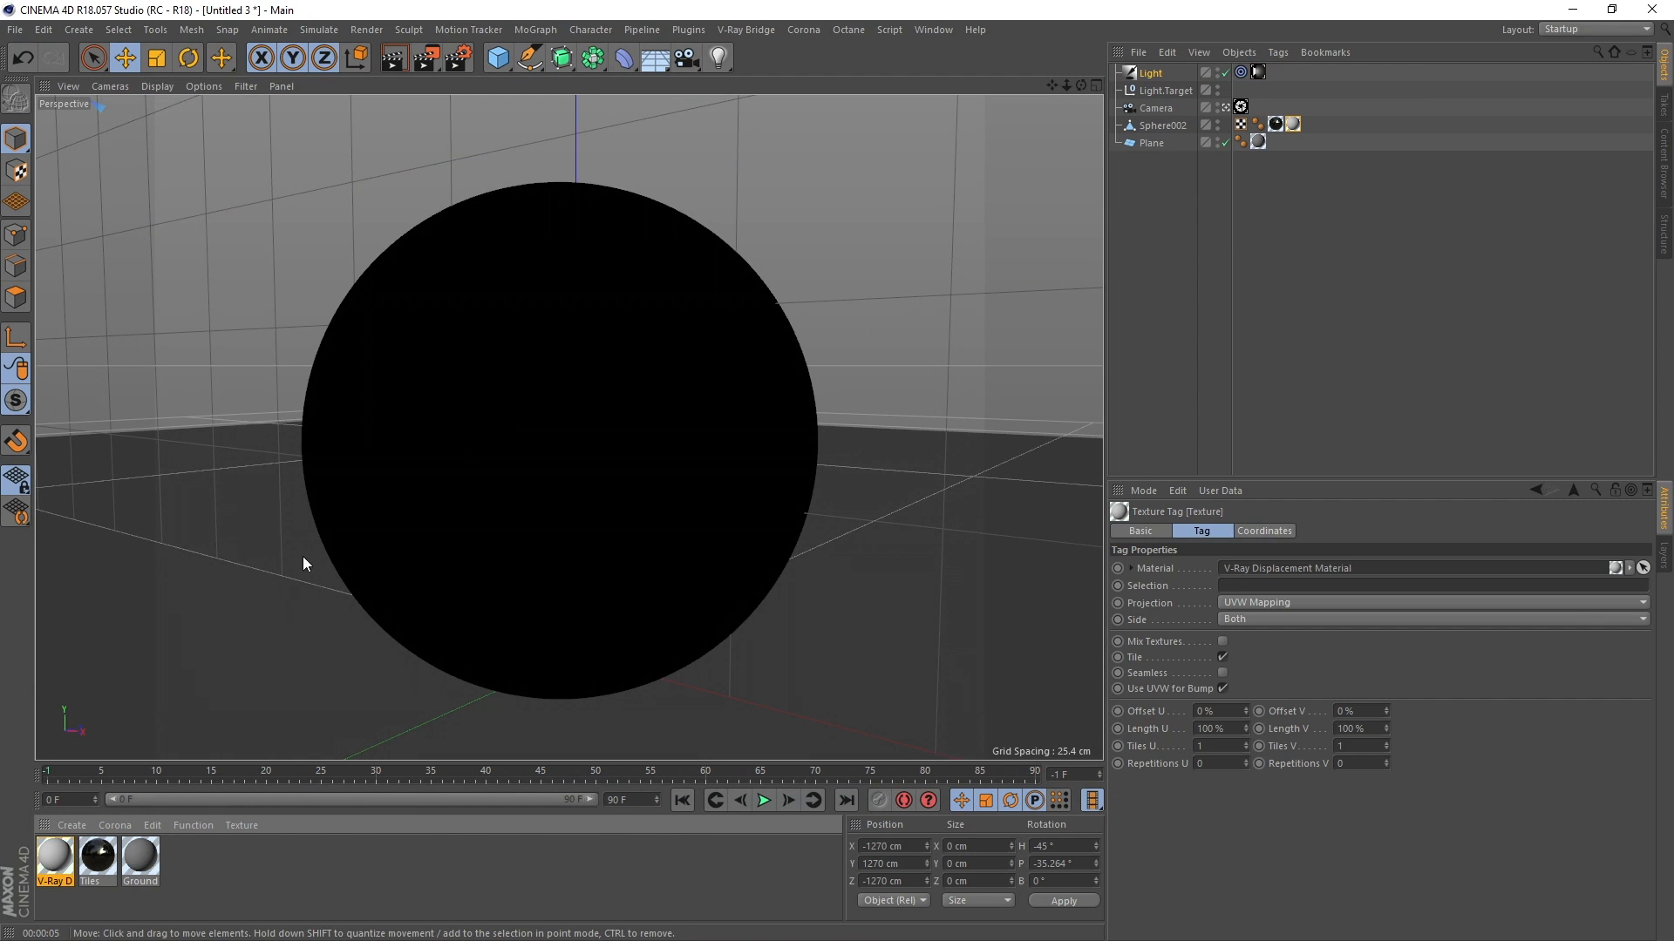
- Assign a V-Ray AdvBitmap shader as the texture of the displacement material
{"action": "double_click", "coordinate": [56, 859]}
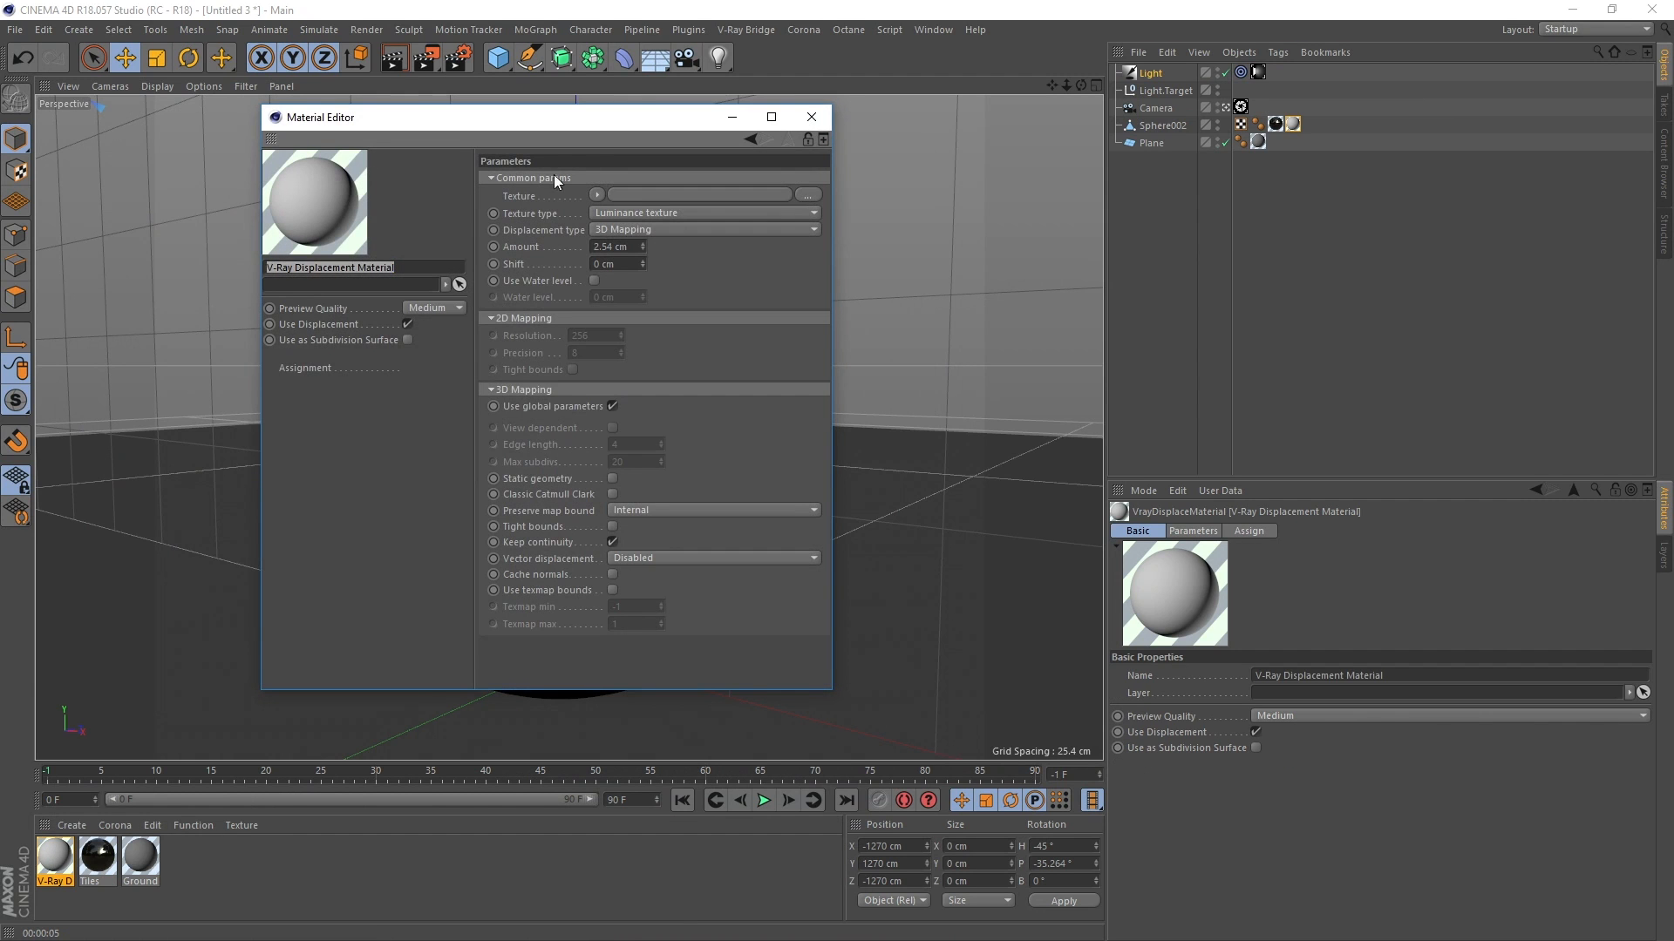
{"action": "left_click_drag", "start_coordinate": [533, 116], "coordinate": [1221, 103]}
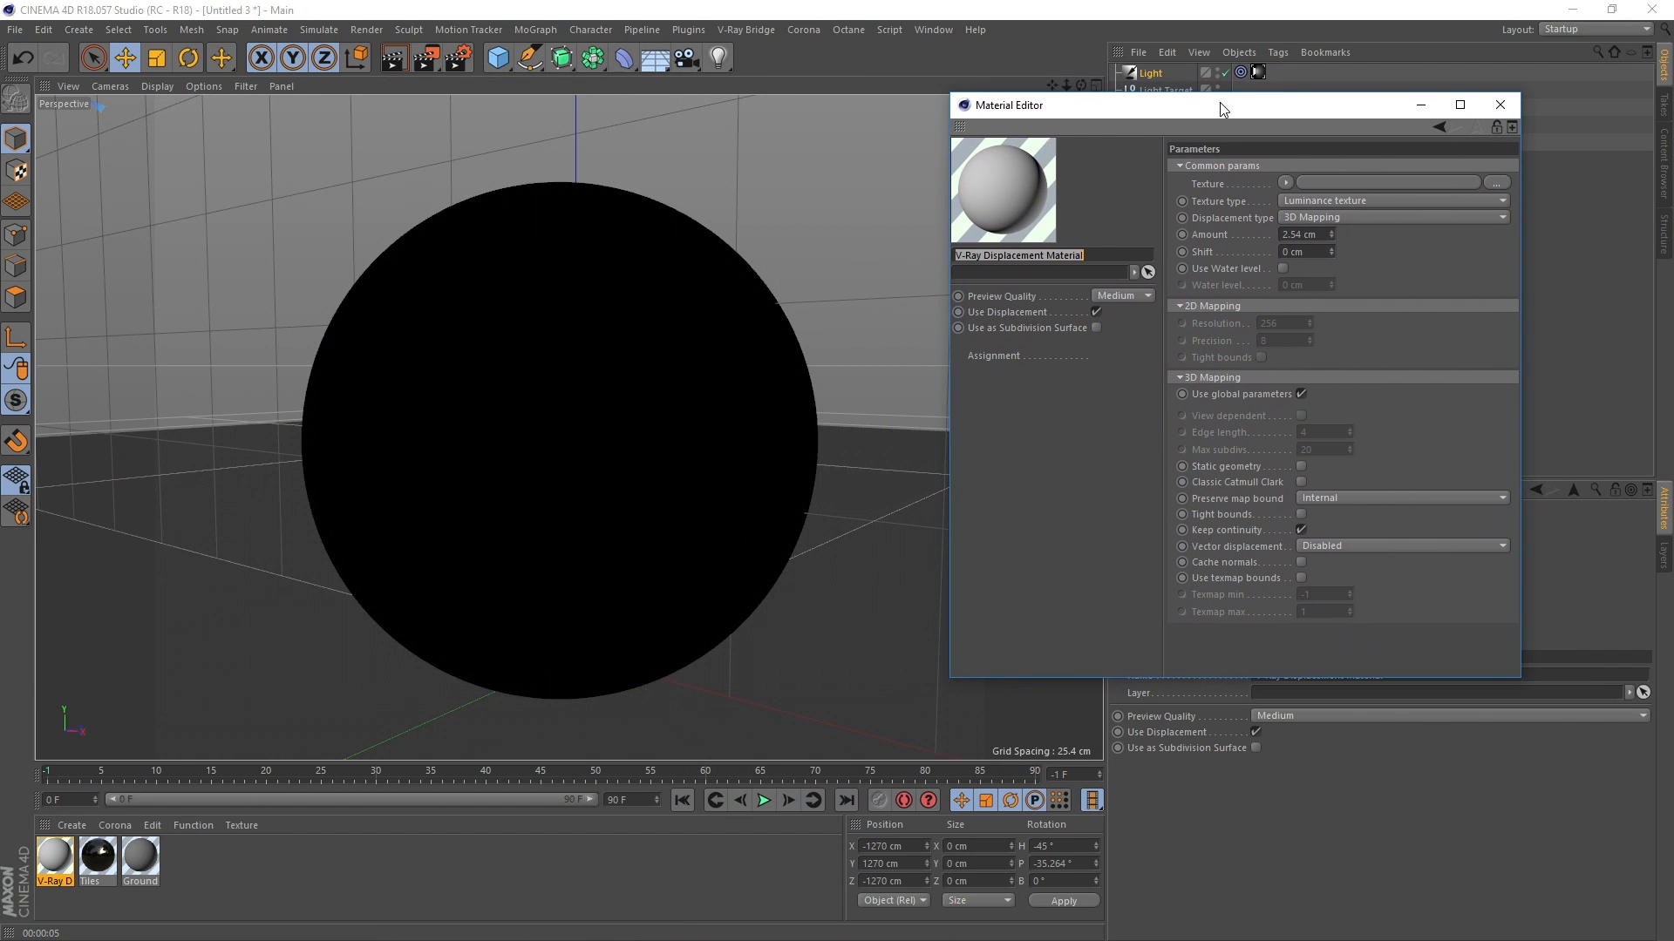
{"action": "left_click", "coordinate": [1285, 184]}
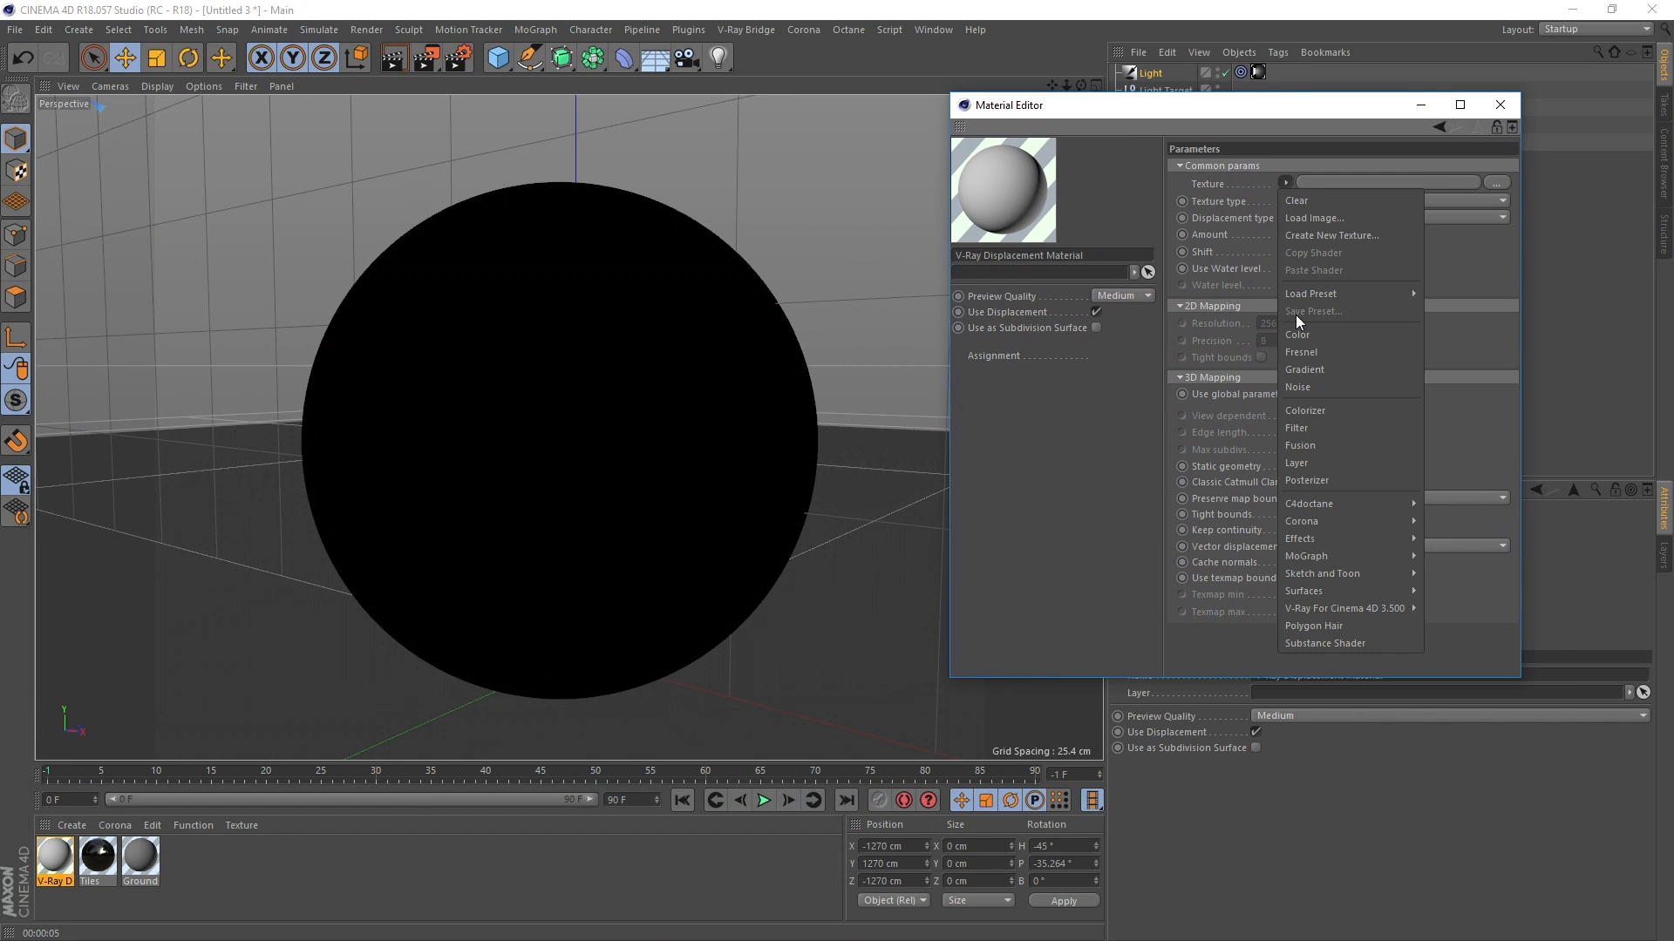
{"action": "mouse_move", "coordinate": [1325, 604]}
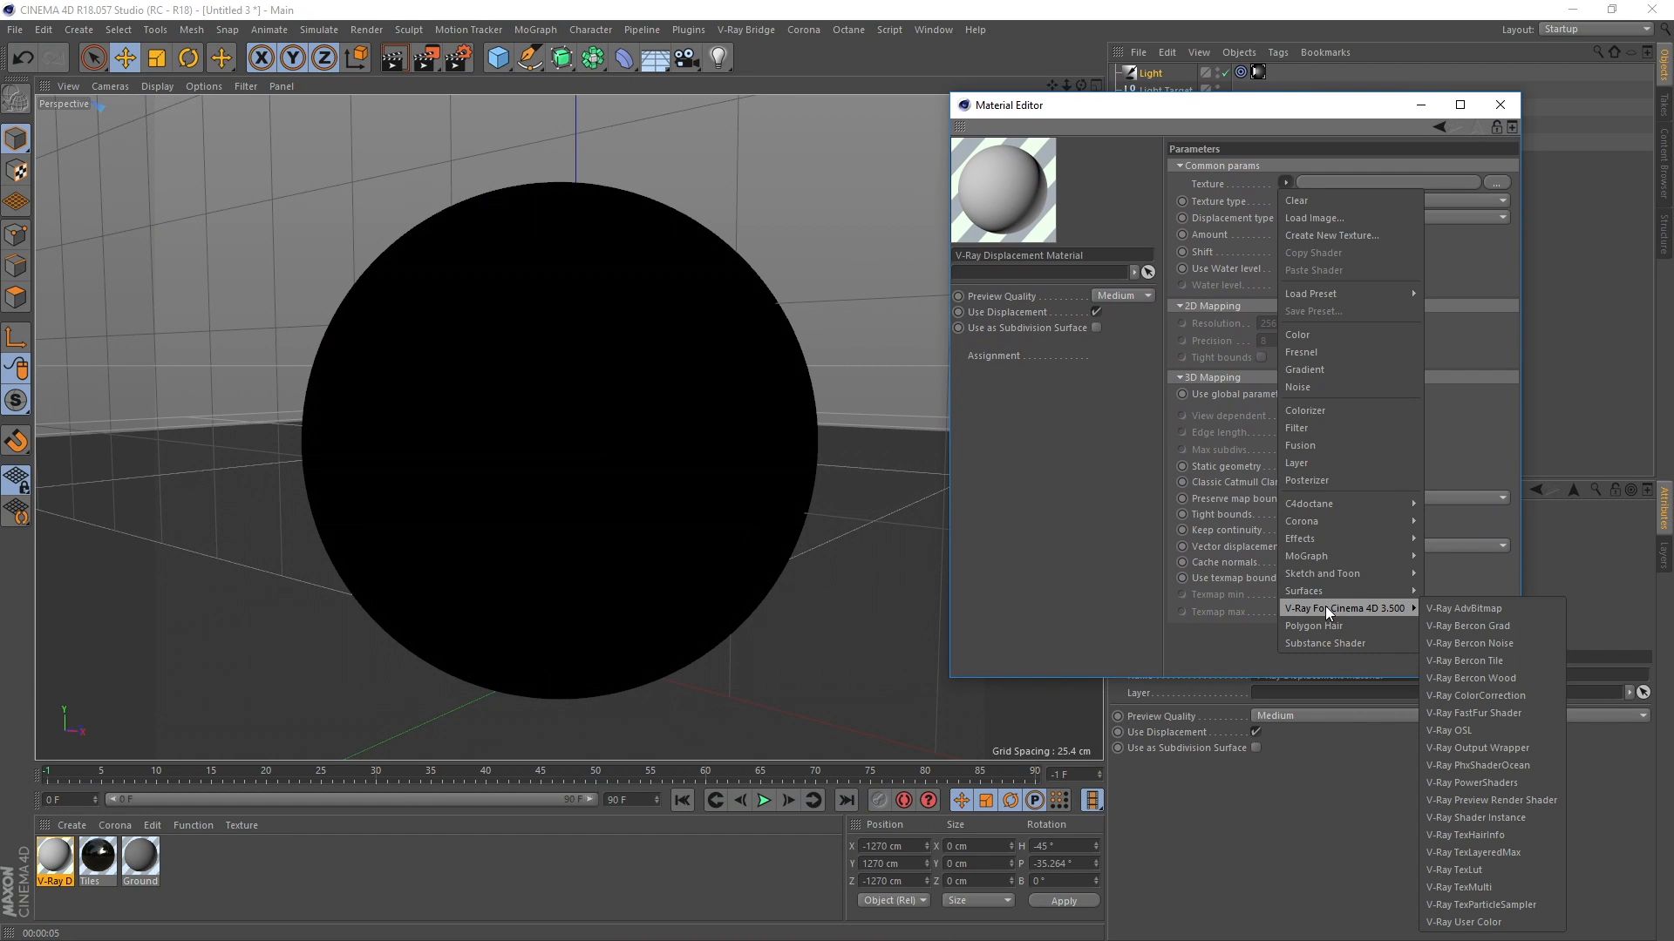
{"action": "left_click", "coordinate": [1513, 607]}
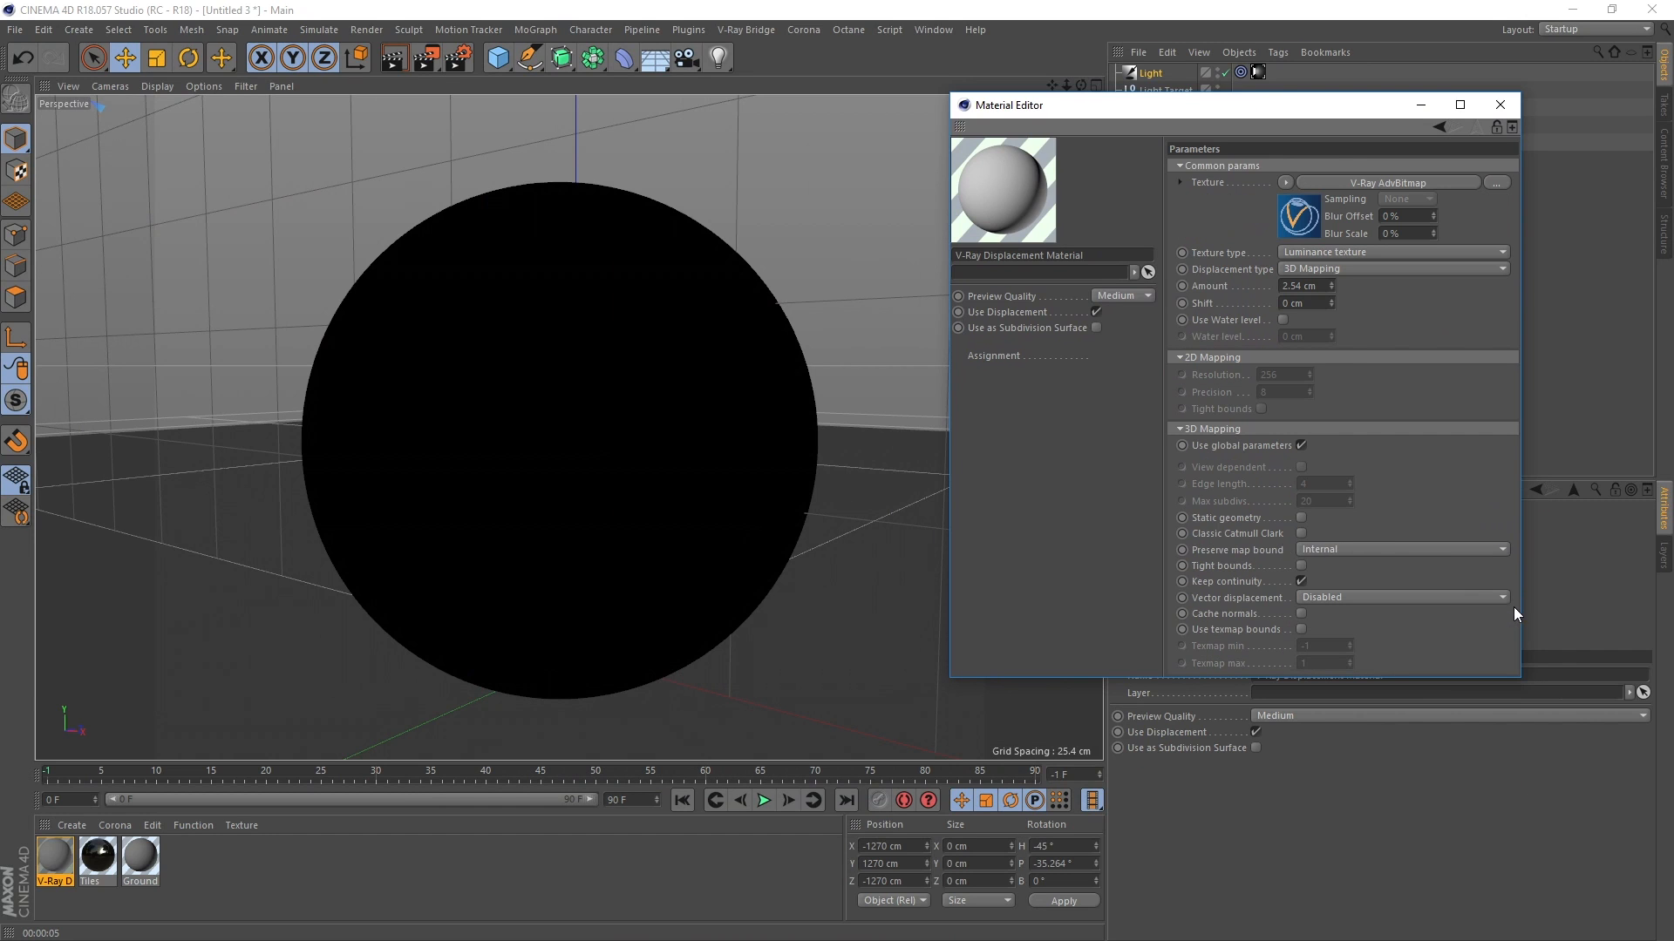
- Load TilesOnyxOpaloBlack001_DISP16_4K into the displacement's AdvBitmap shader and render the displaced sphere
{"action": "left_click", "coordinate": [1373, 185]}
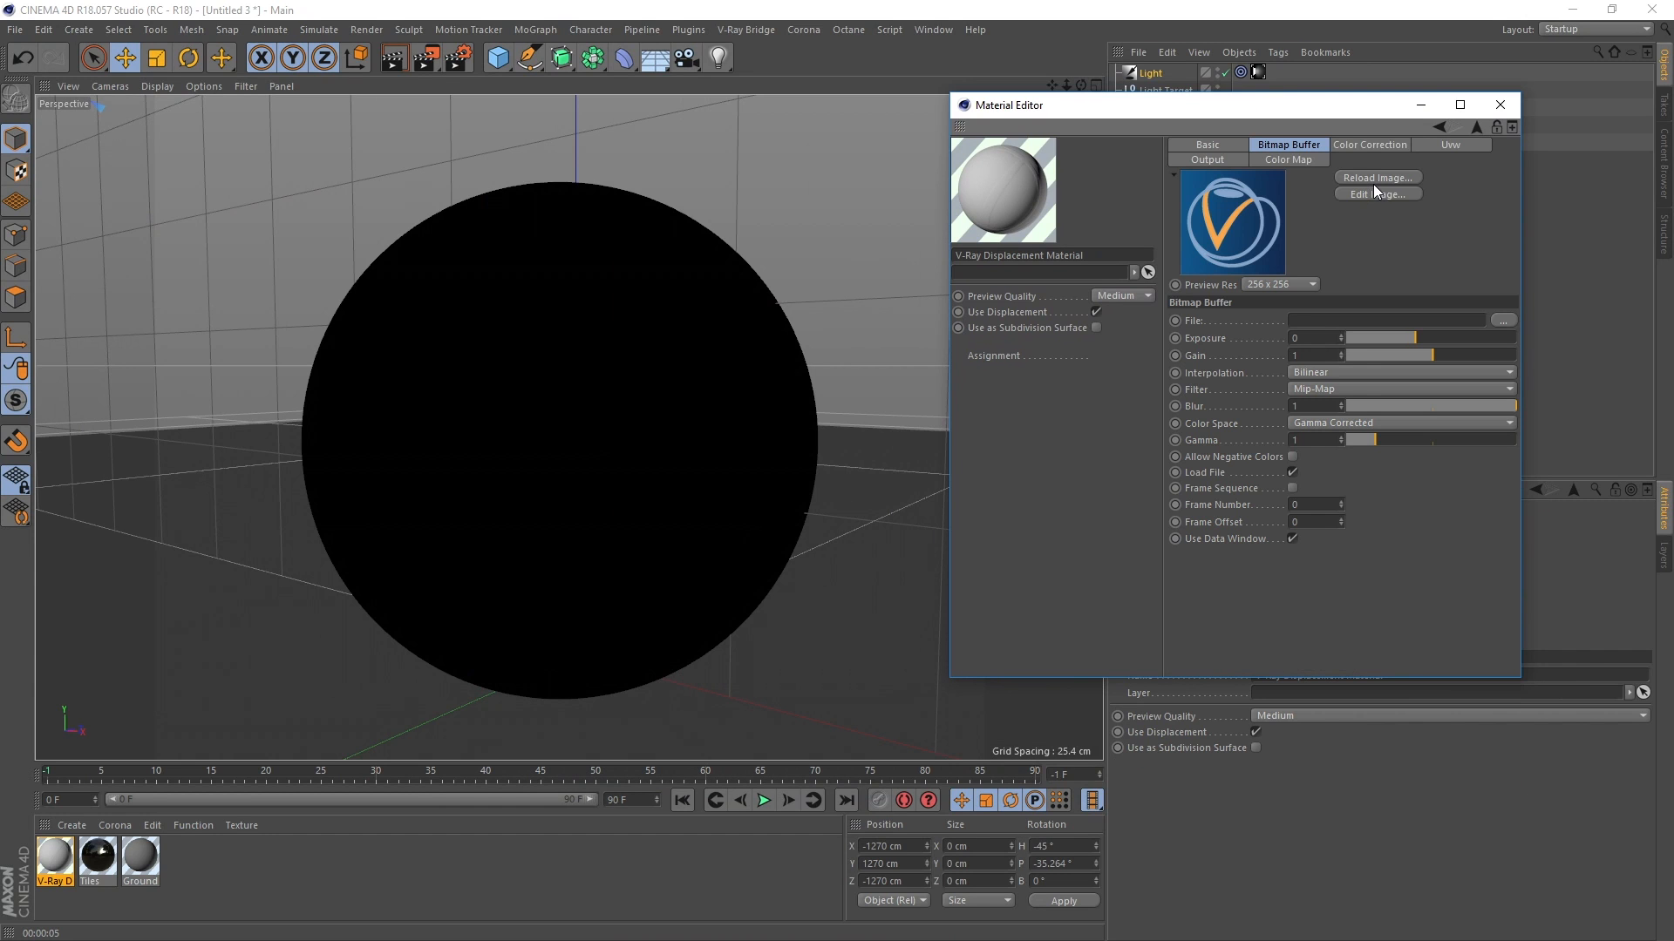
{"action": "left_click", "coordinate": [1500, 321]}
{"action": "left_click_drag", "start_coordinate": [1626, 131], "coordinate": [1234, 128]}
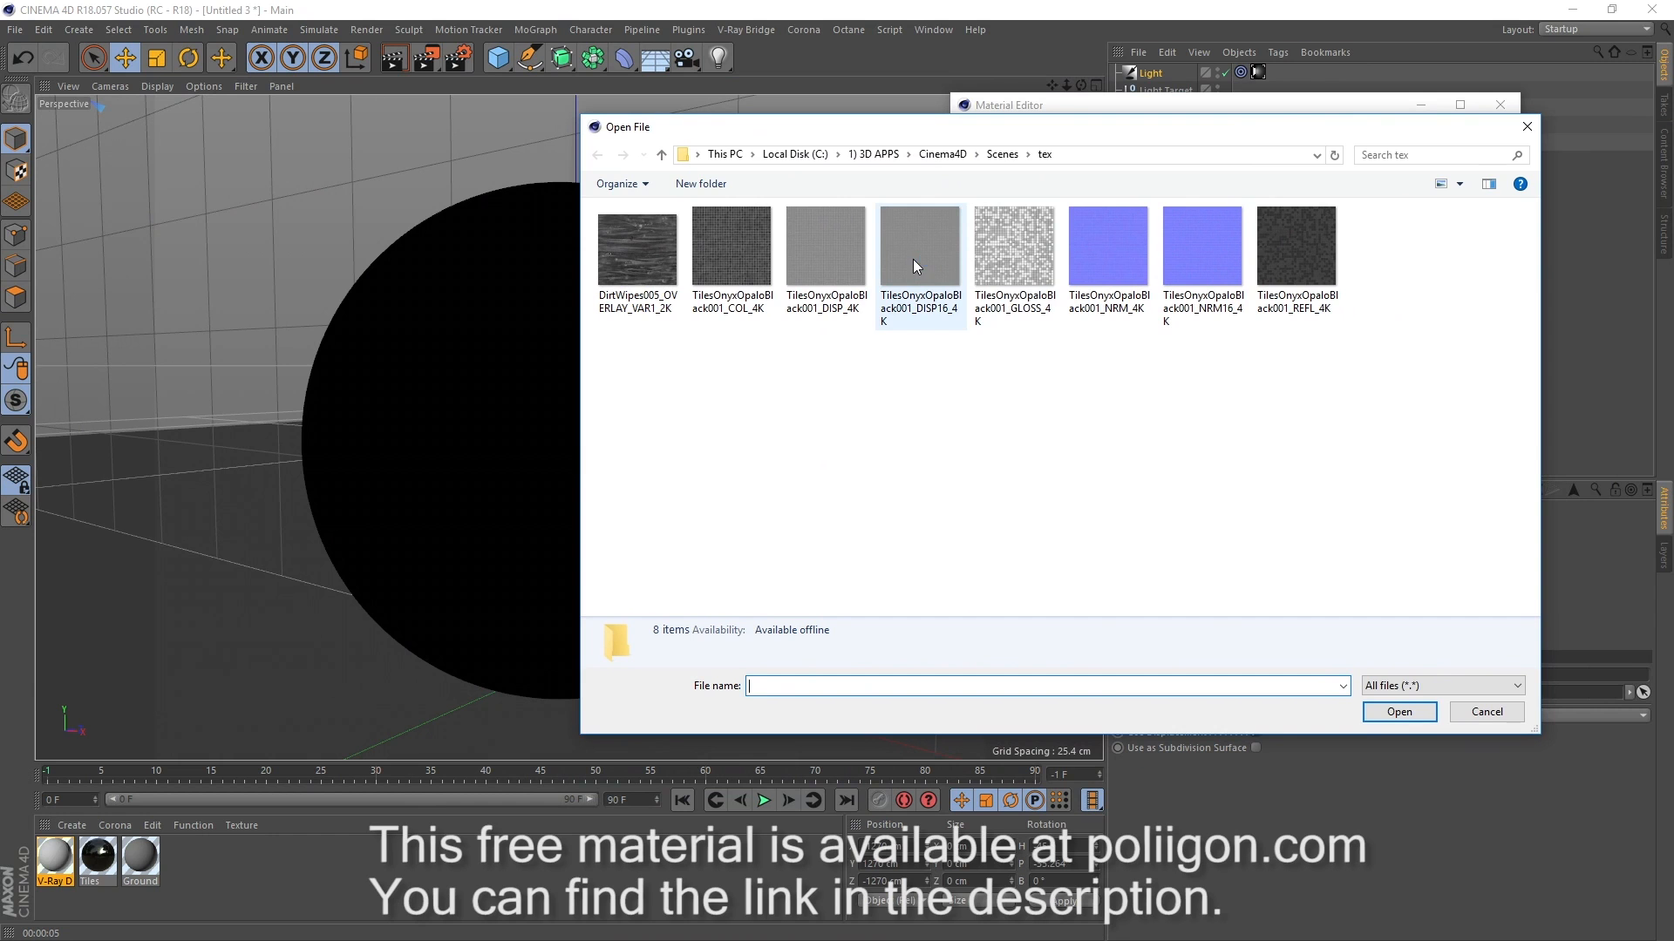
{"action": "double_click", "coordinate": [912, 251]}
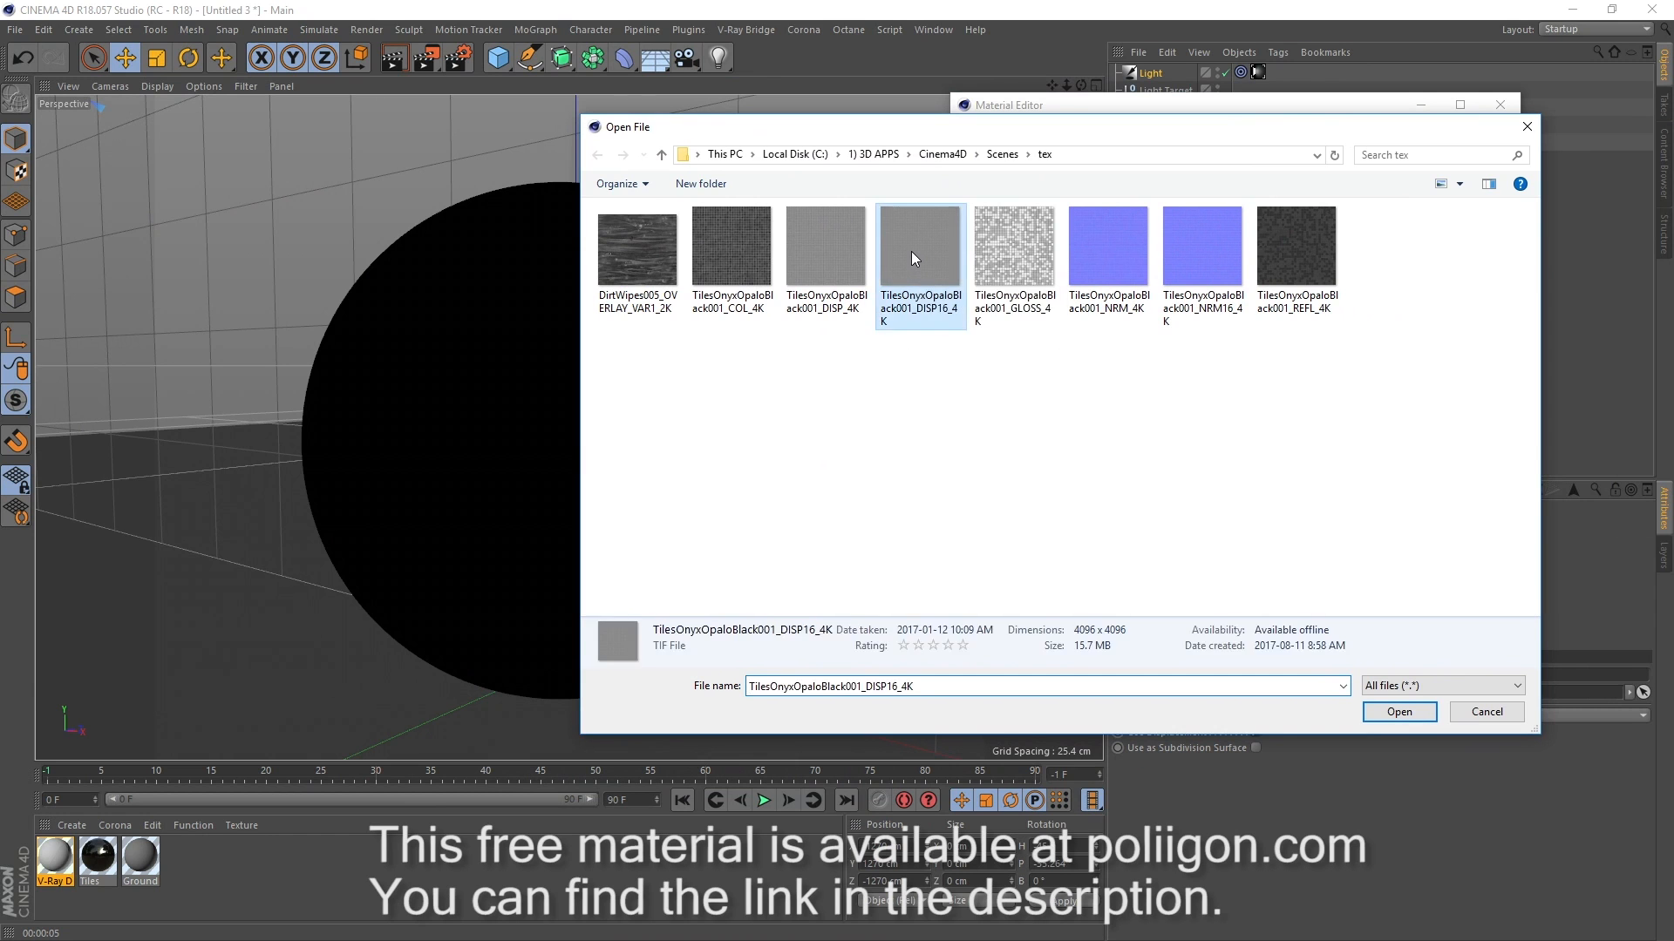
{"action": "left_click", "coordinate": [909, 537]}
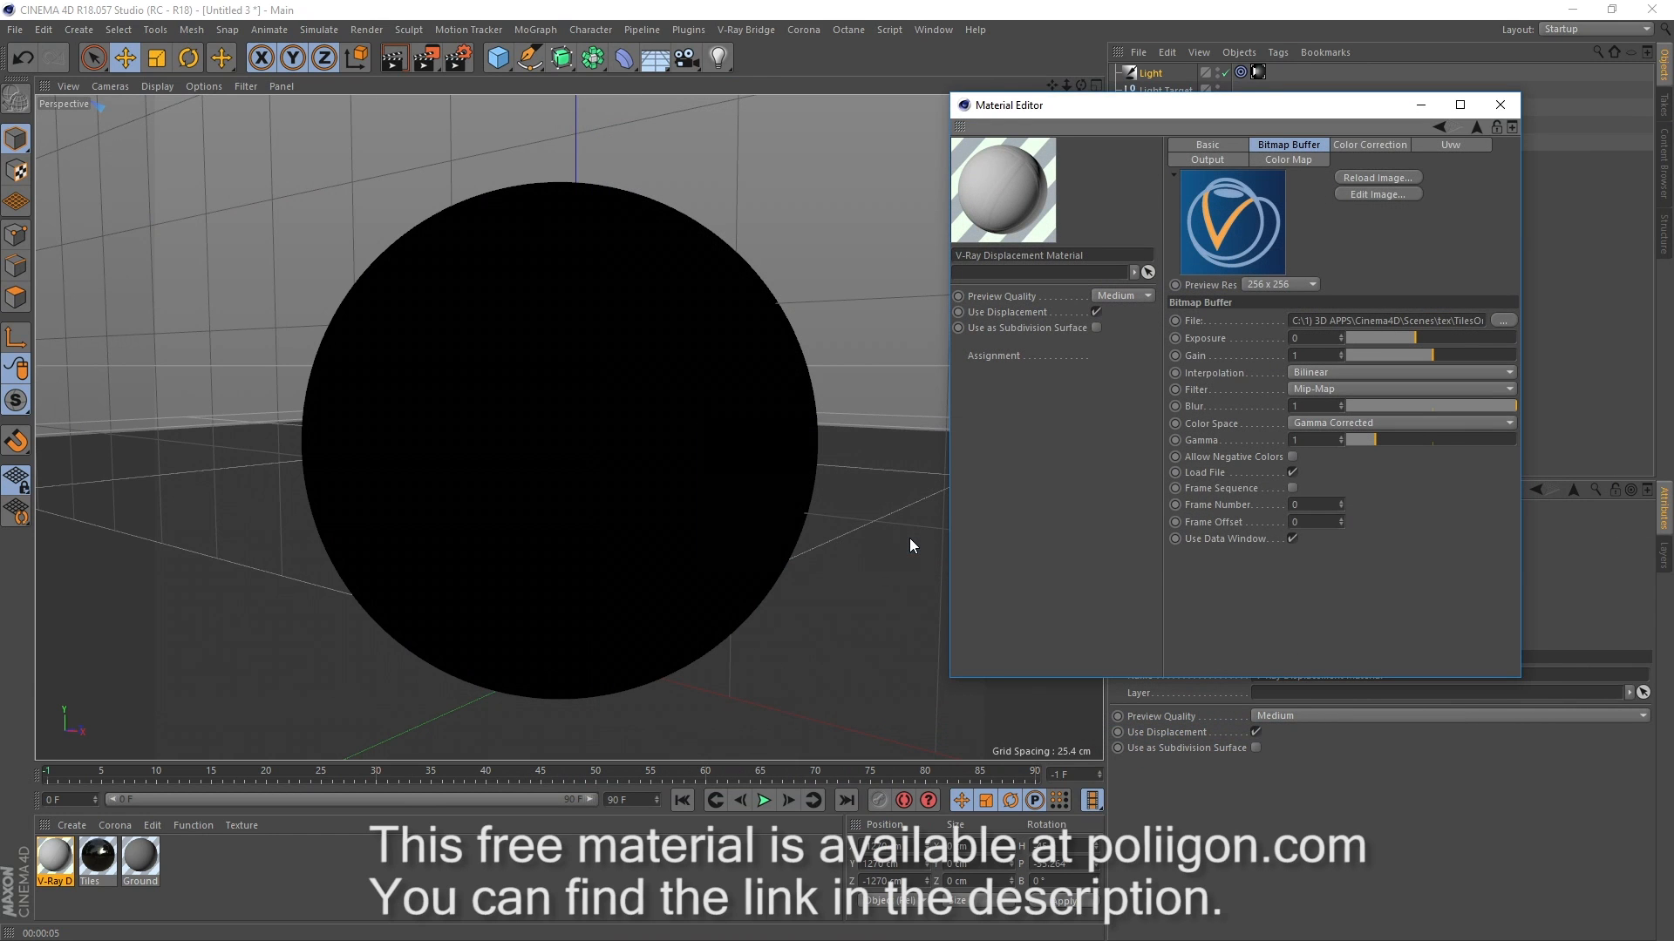
{"action": "left_click", "coordinate": [1437, 123]}
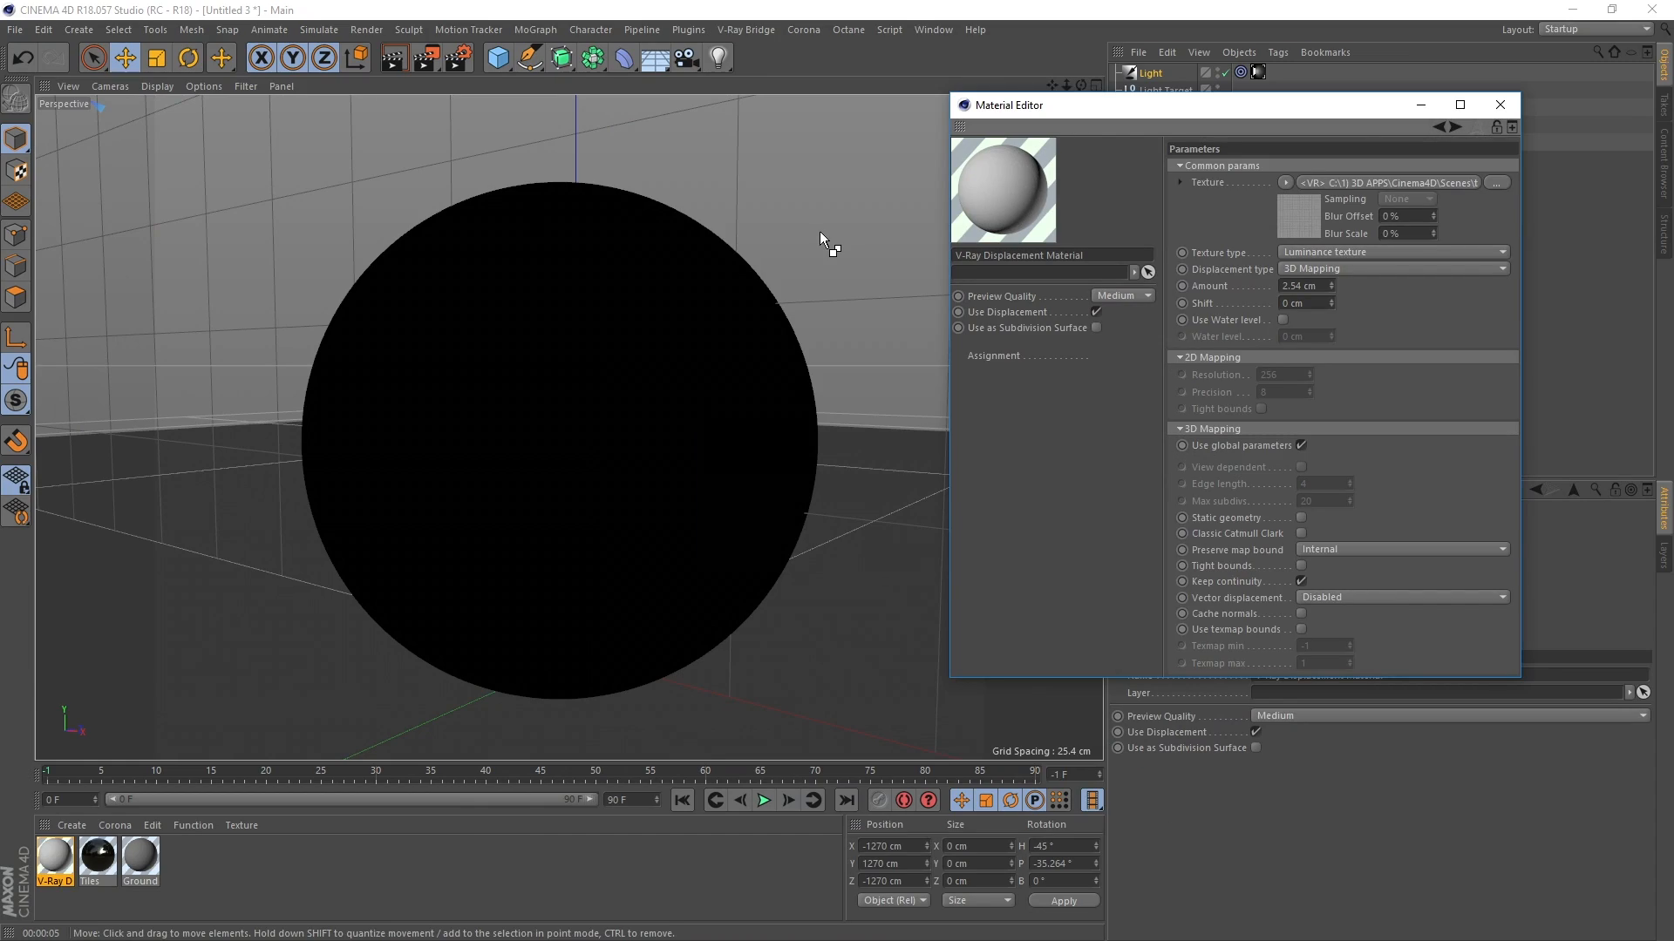
{"action": "key", "text": "shift+r"}
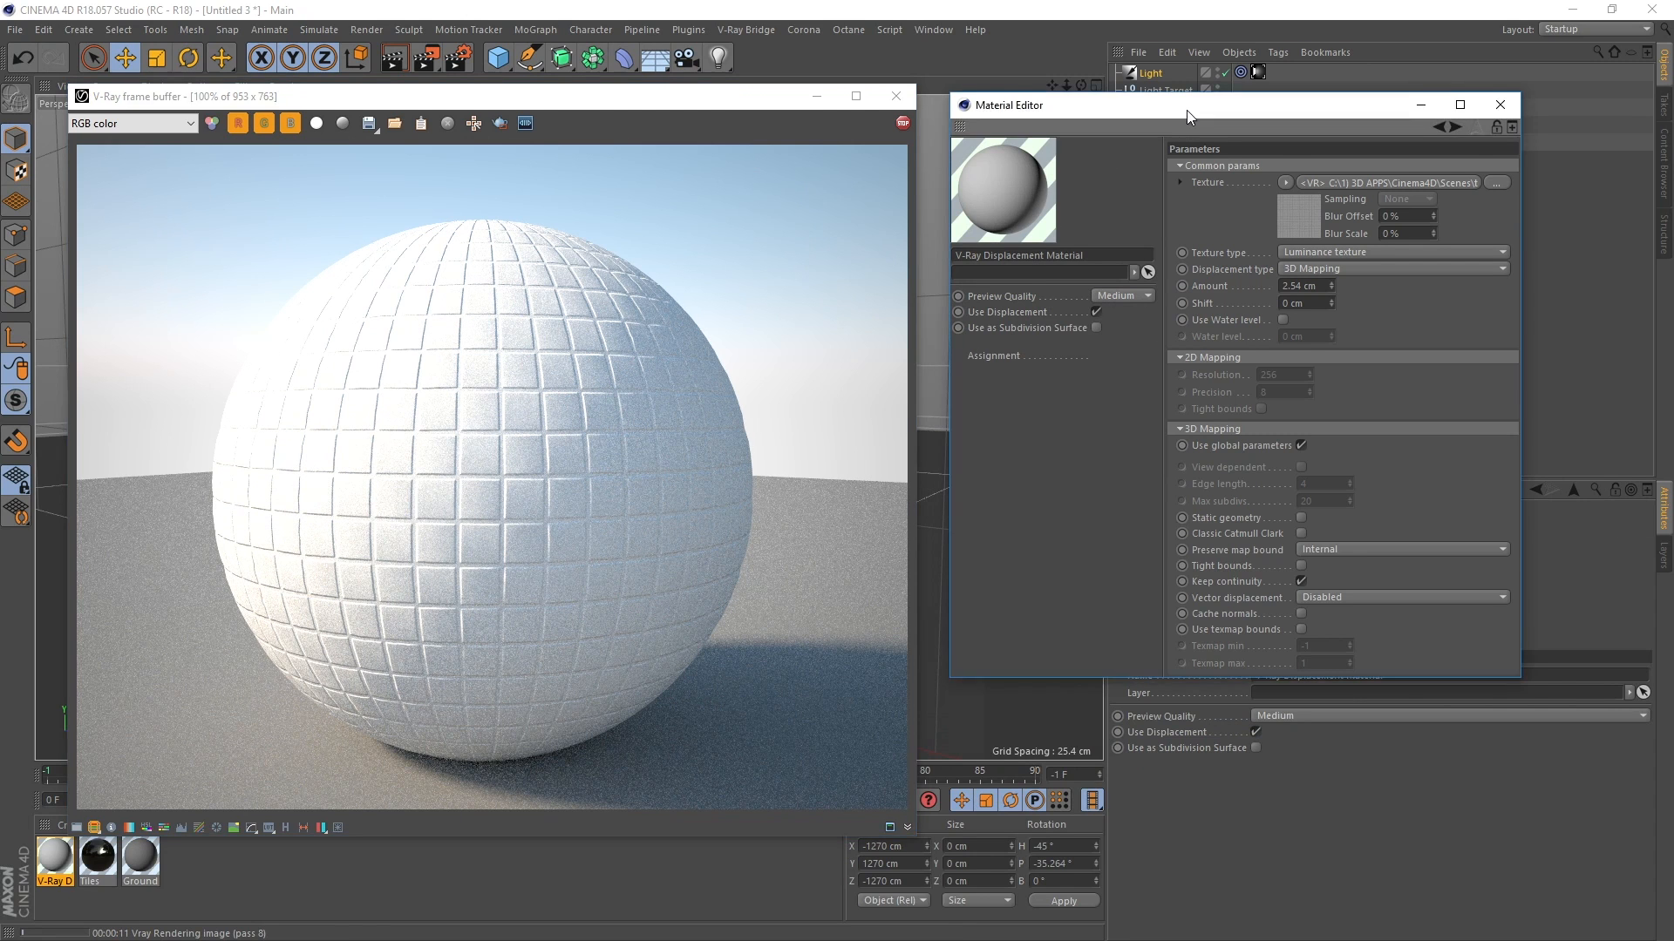
- Move the displacement material tag ahead of the Tiles tag on Sphere002 and render the sphere again
{"action": "left_click_drag", "start_coordinate": [1186, 110], "coordinate": [1175, 246]}
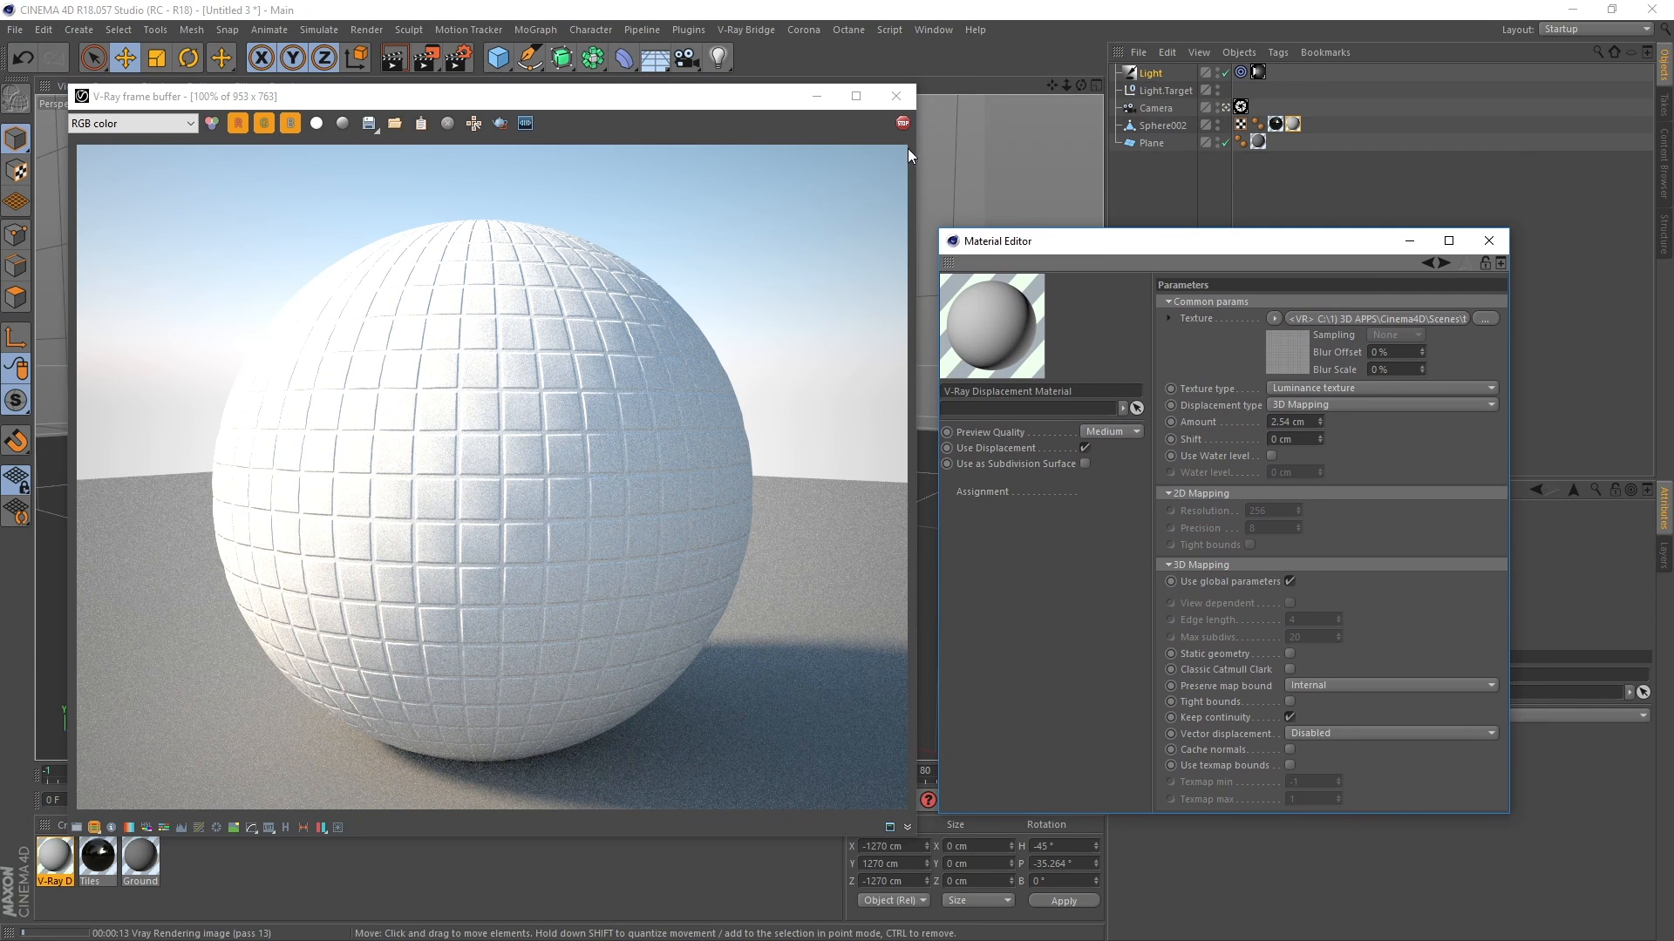
{"action": "left_click", "coordinate": [904, 123]}
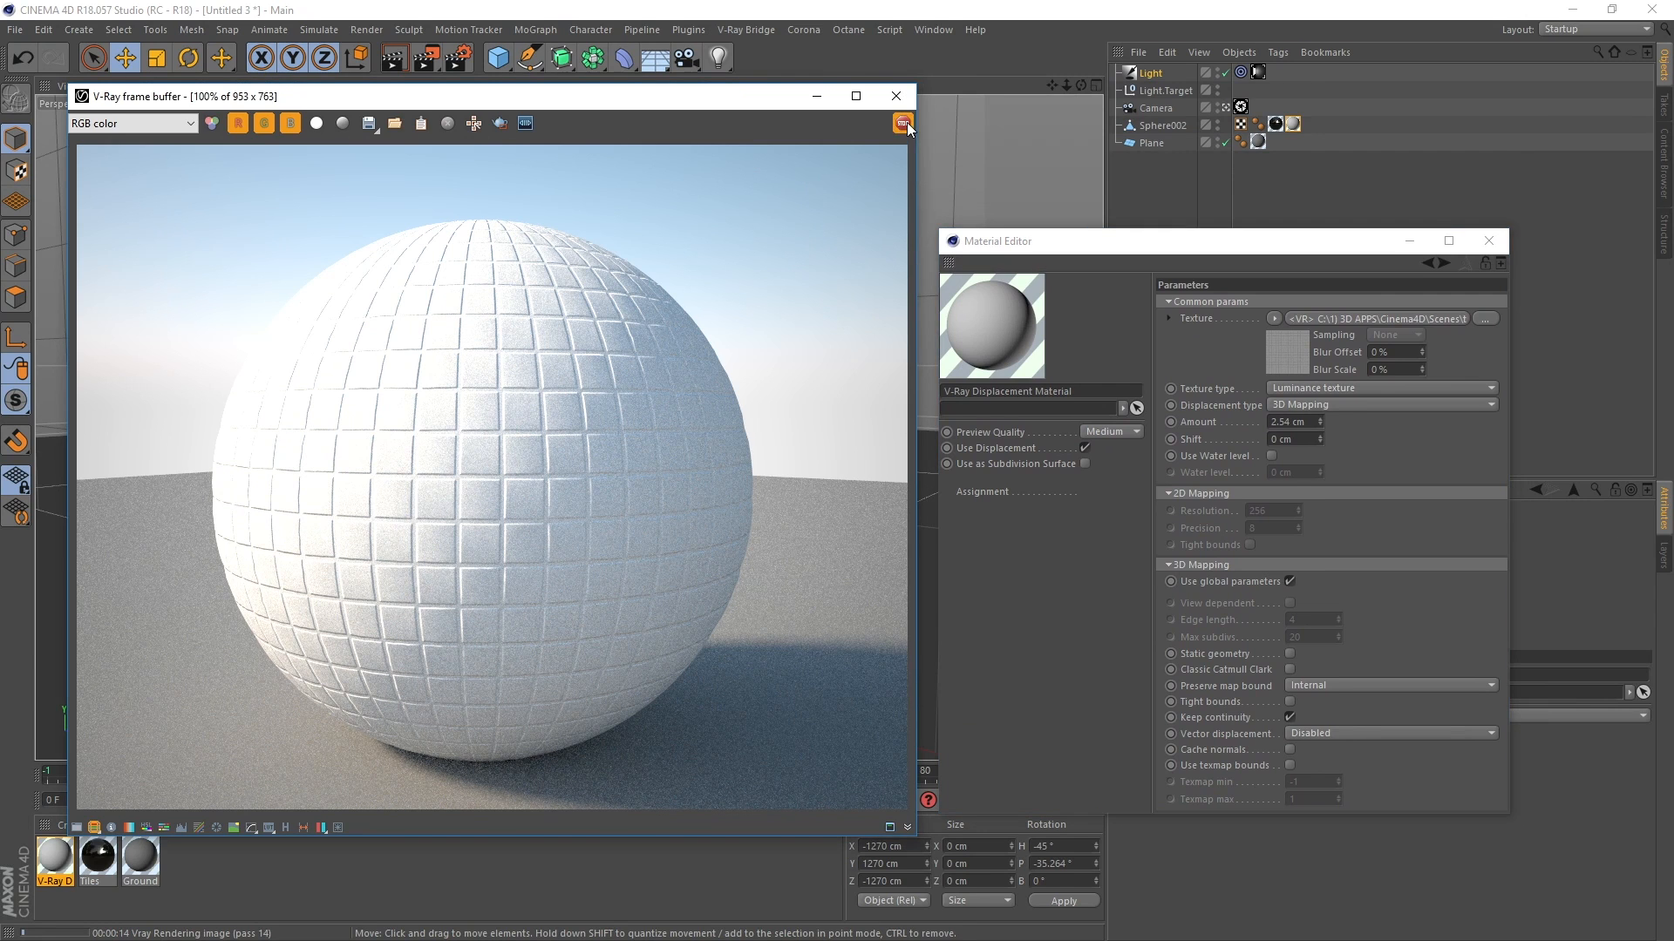
{"action": "left_click", "coordinate": [1294, 124]}
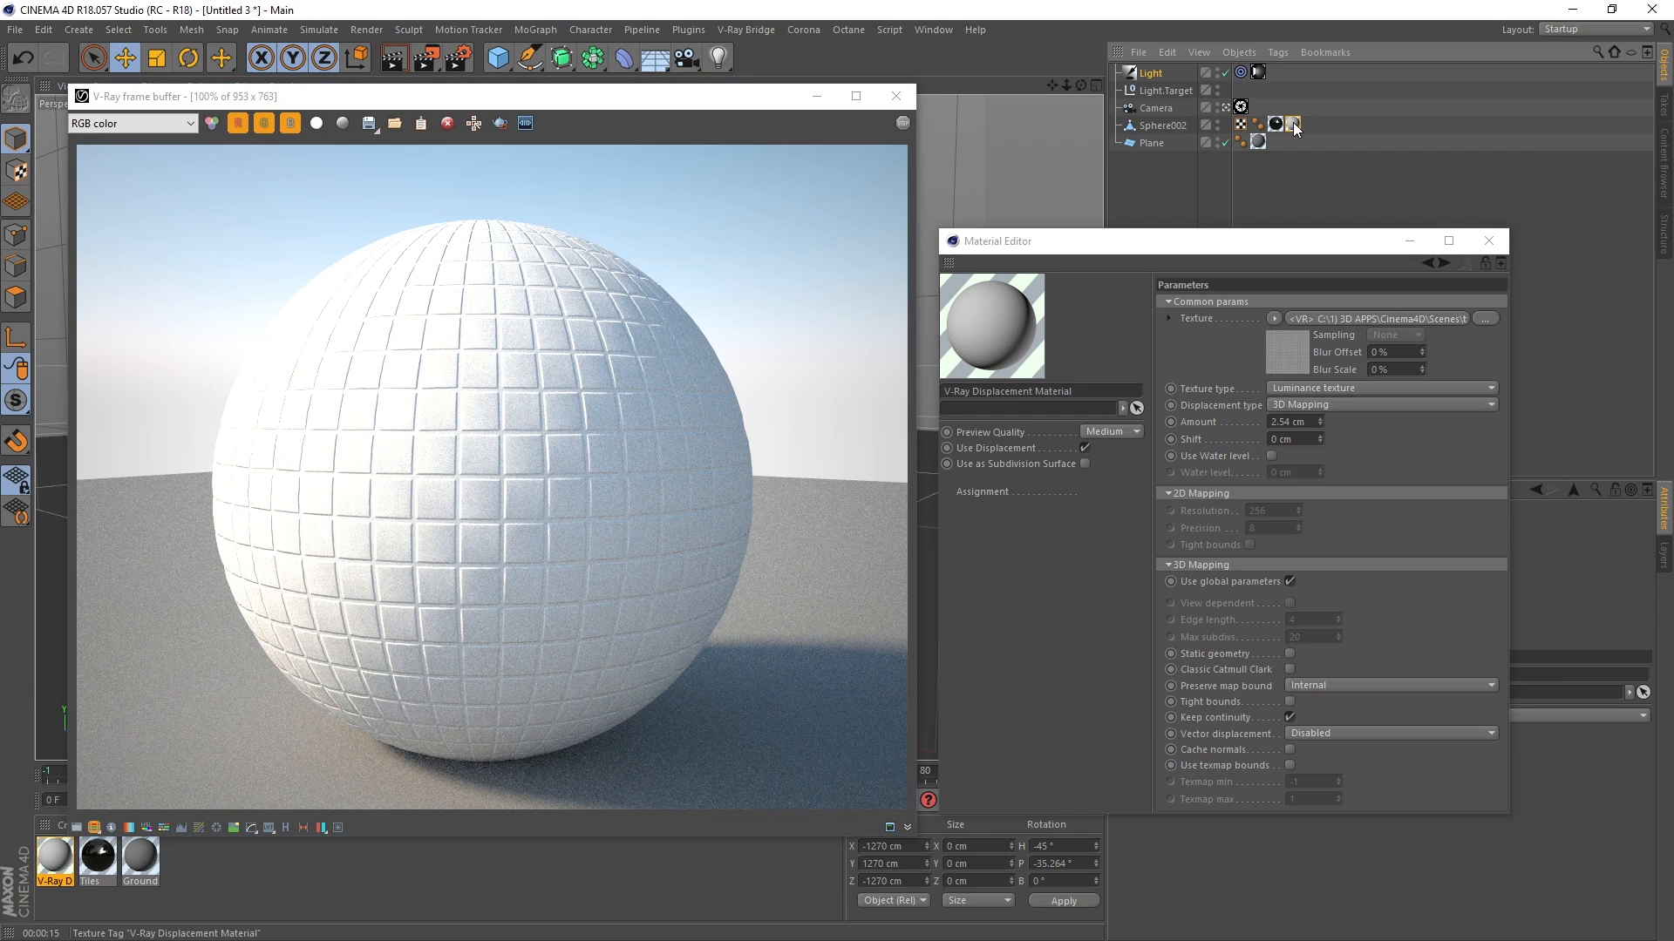
{"action": "left_click_drag", "start_coordinate": [1294, 125], "coordinate": [1268, 131]}
{"action": "left_click", "coordinate": [1294, 126]}
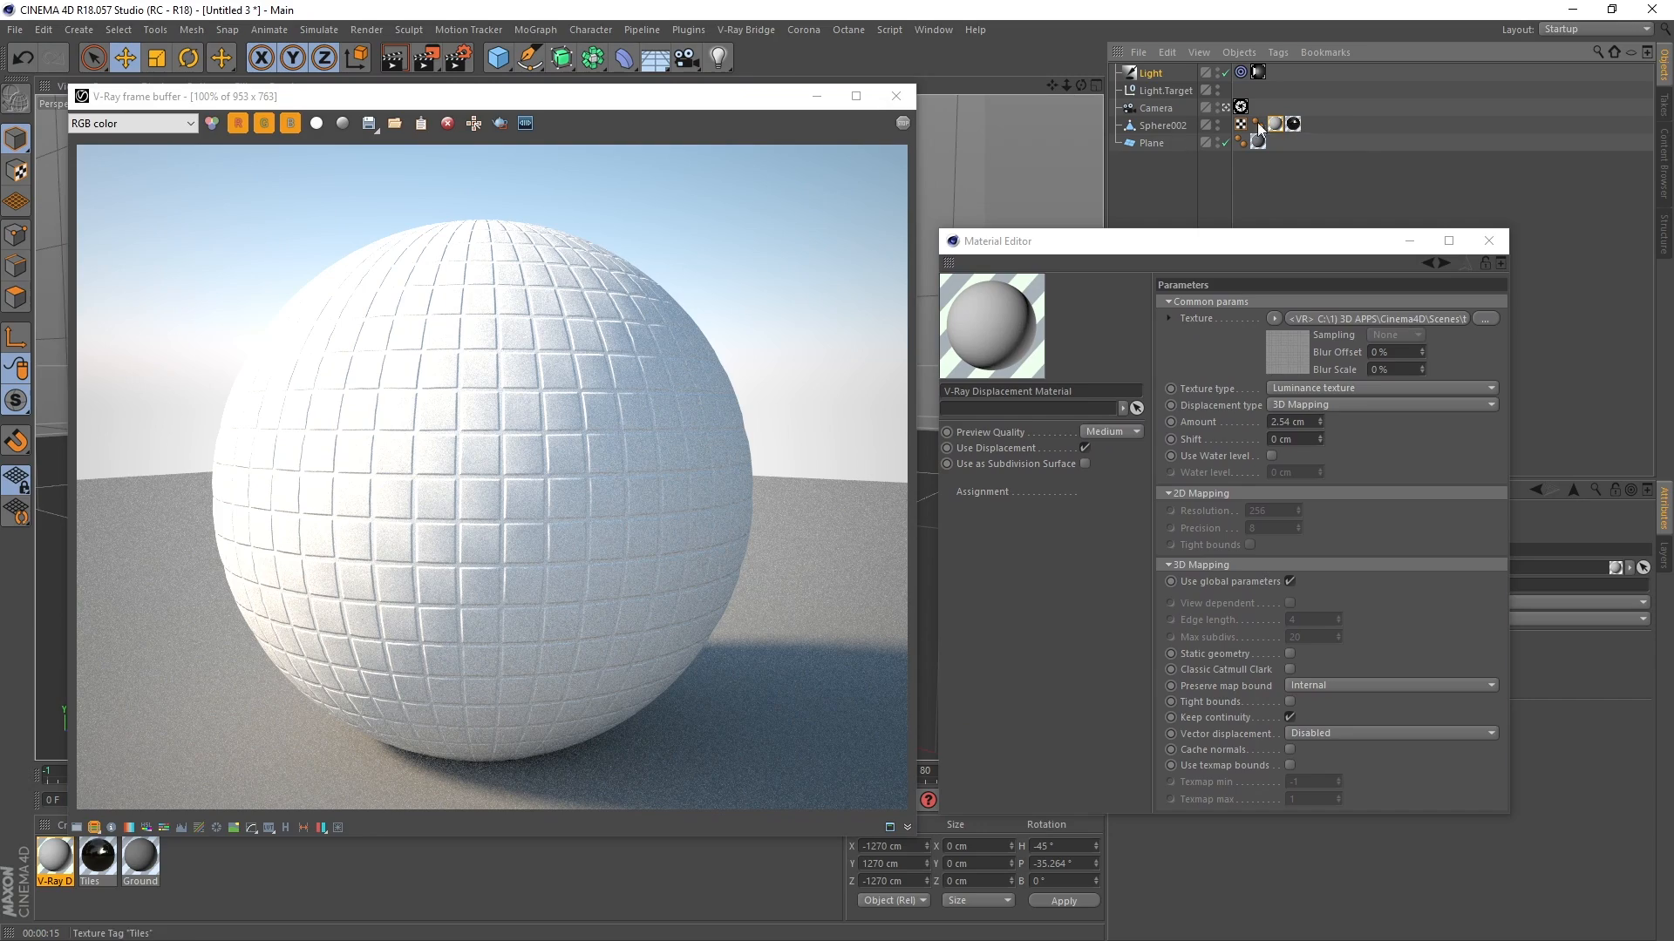
{"action": "key", "text": "shift+r"}
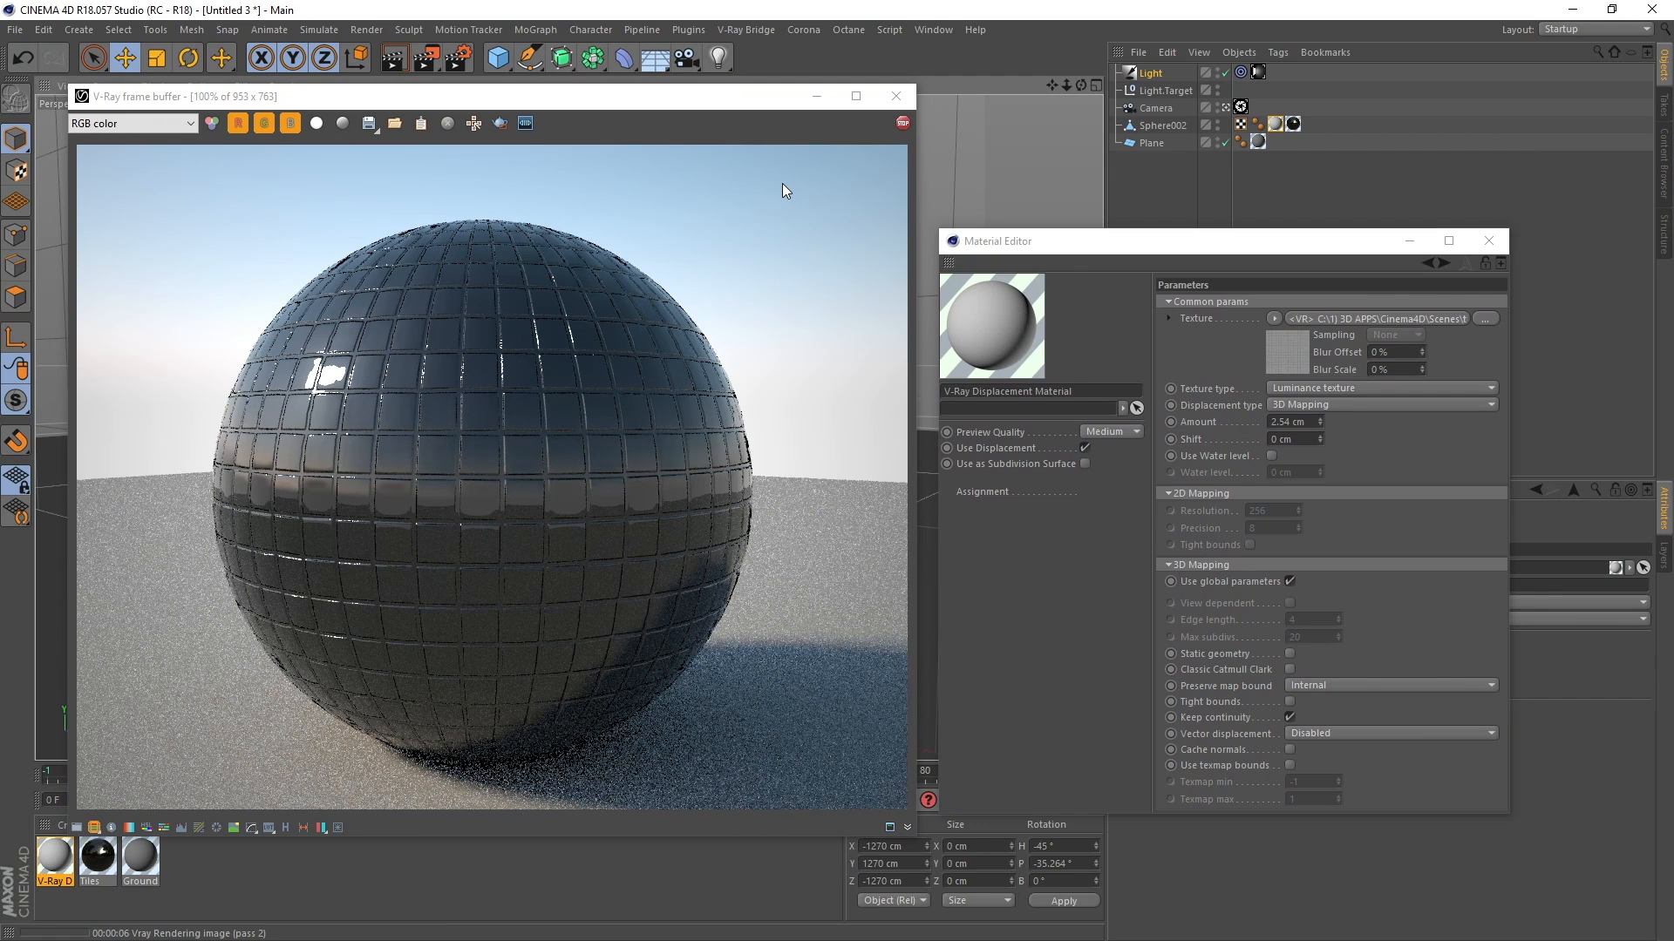
{"action": "left_click", "coordinate": [903, 124]}
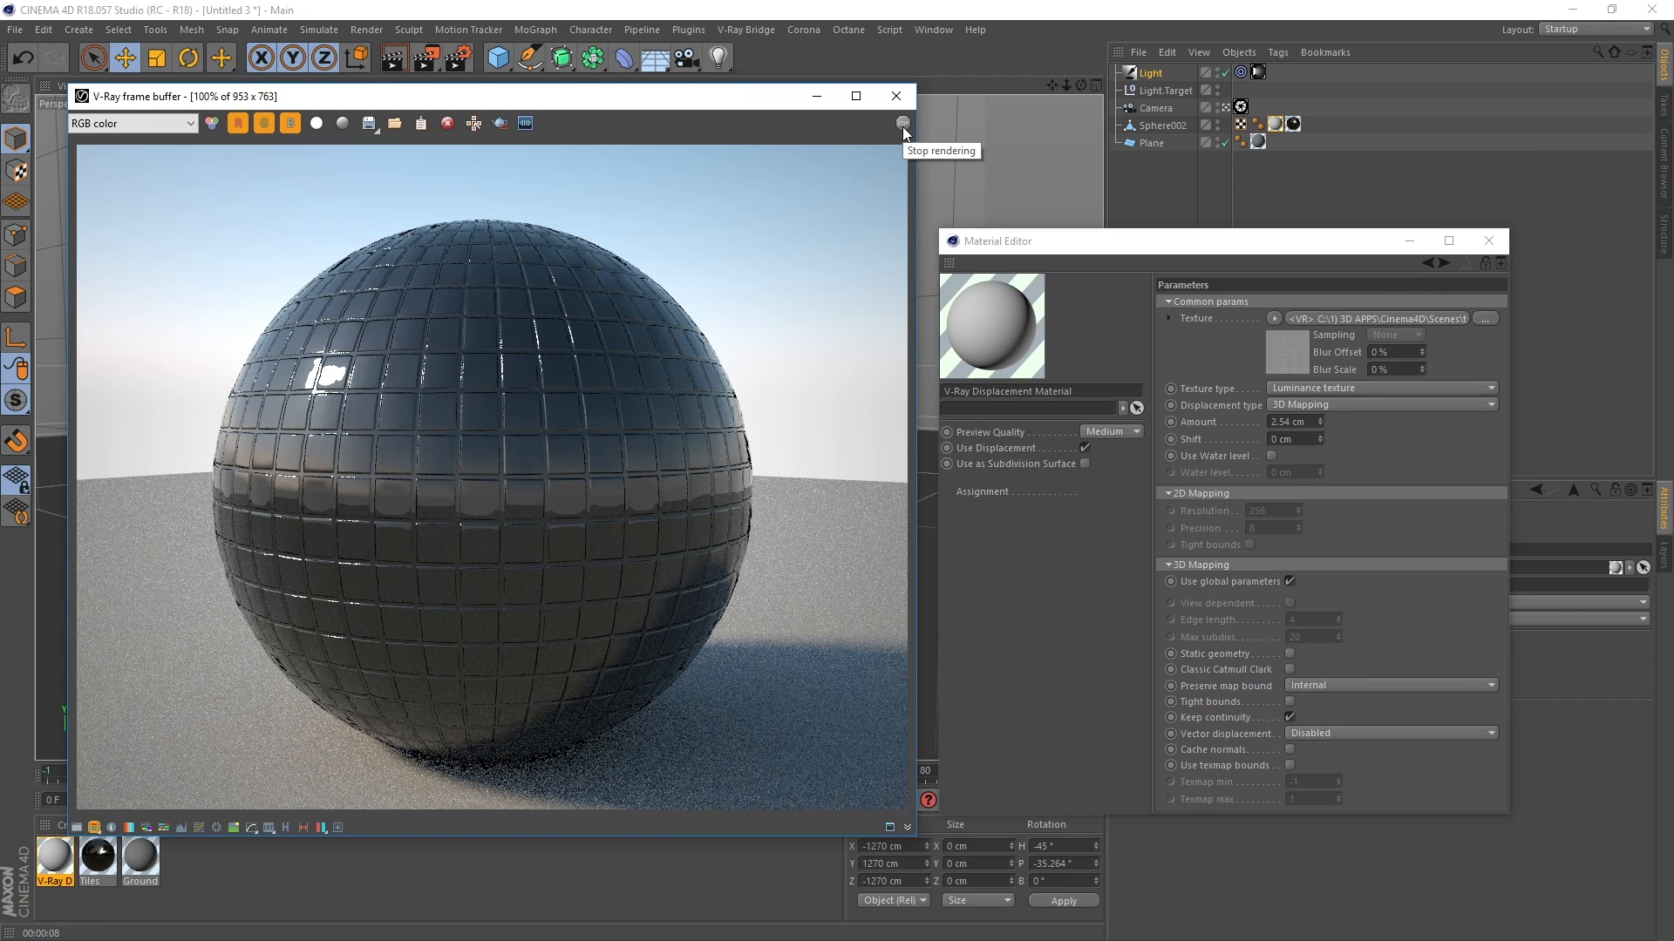
{"action": "left_click", "coordinate": [1488, 240]}
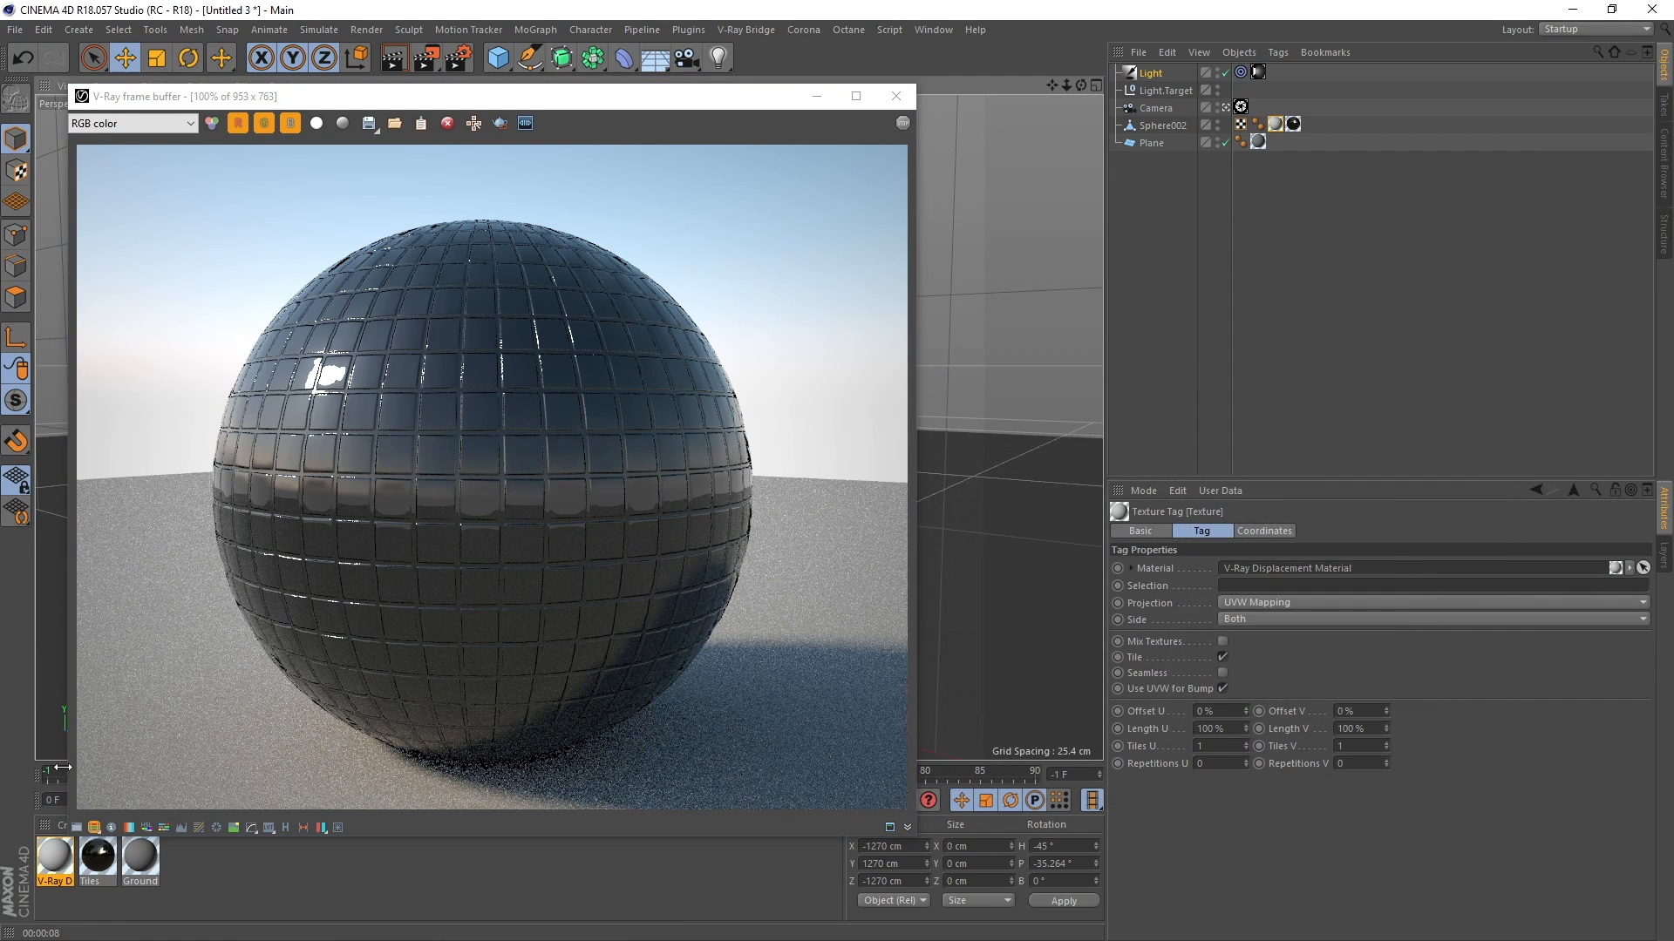
- Set the Tiles material's bump map type to Normal map in tangent space and enable Flip Green
{"action": "double_click", "coordinate": [98, 856]}
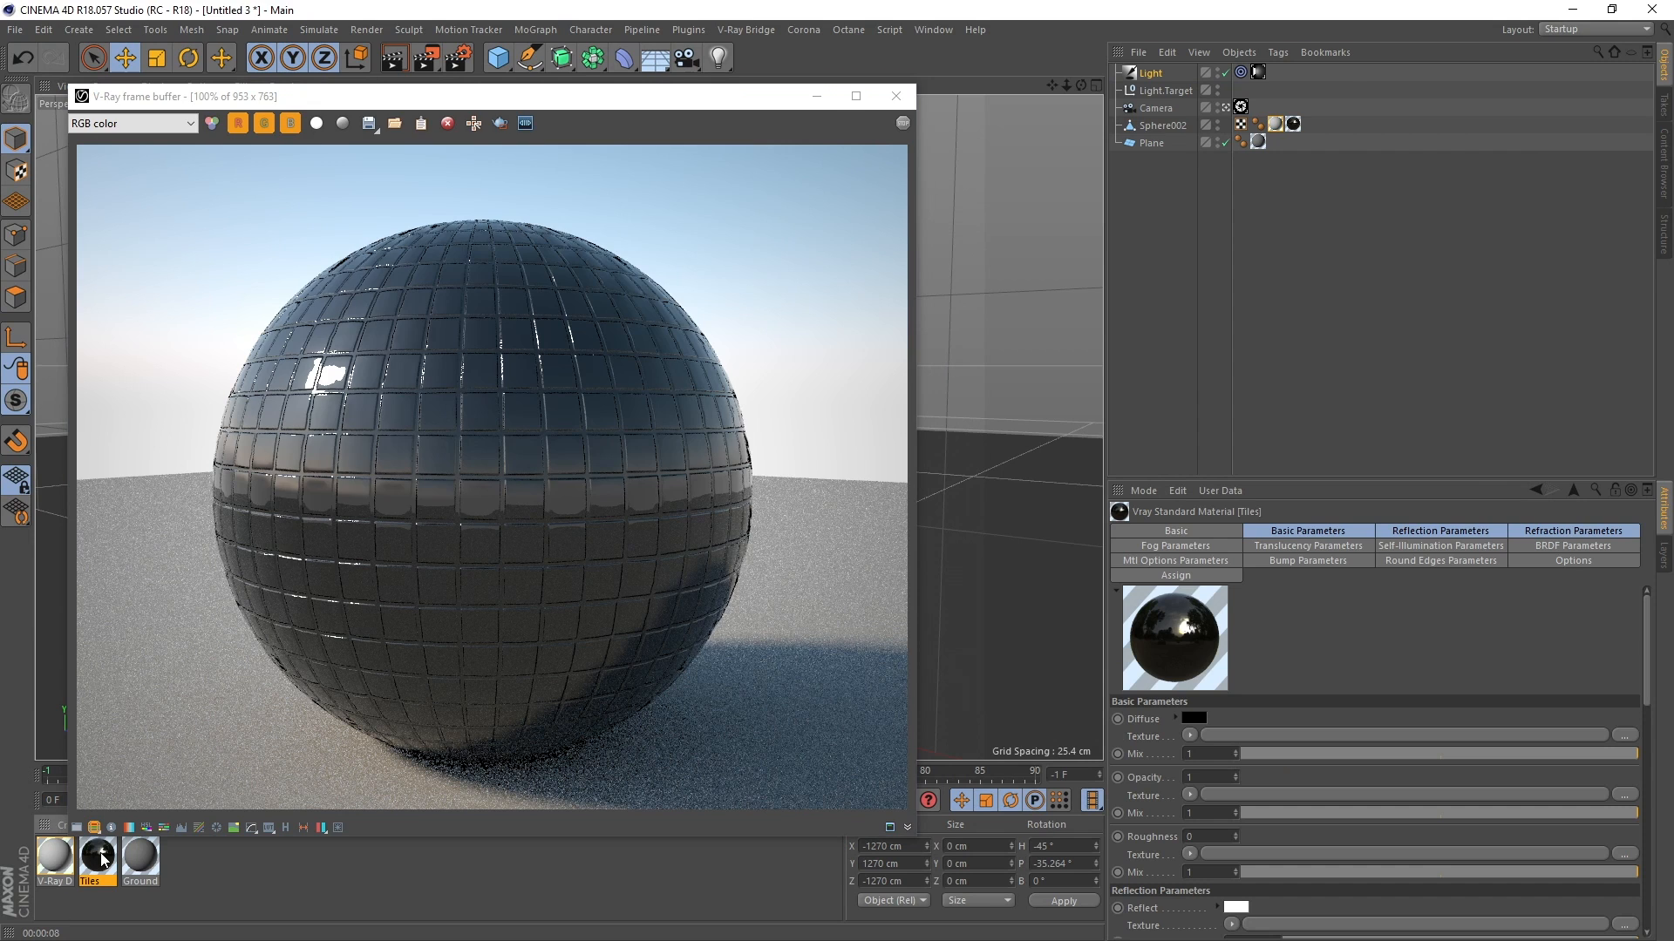
{"action": "left_click_drag", "start_coordinate": [439, 127], "coordinate": [1150, 129]}
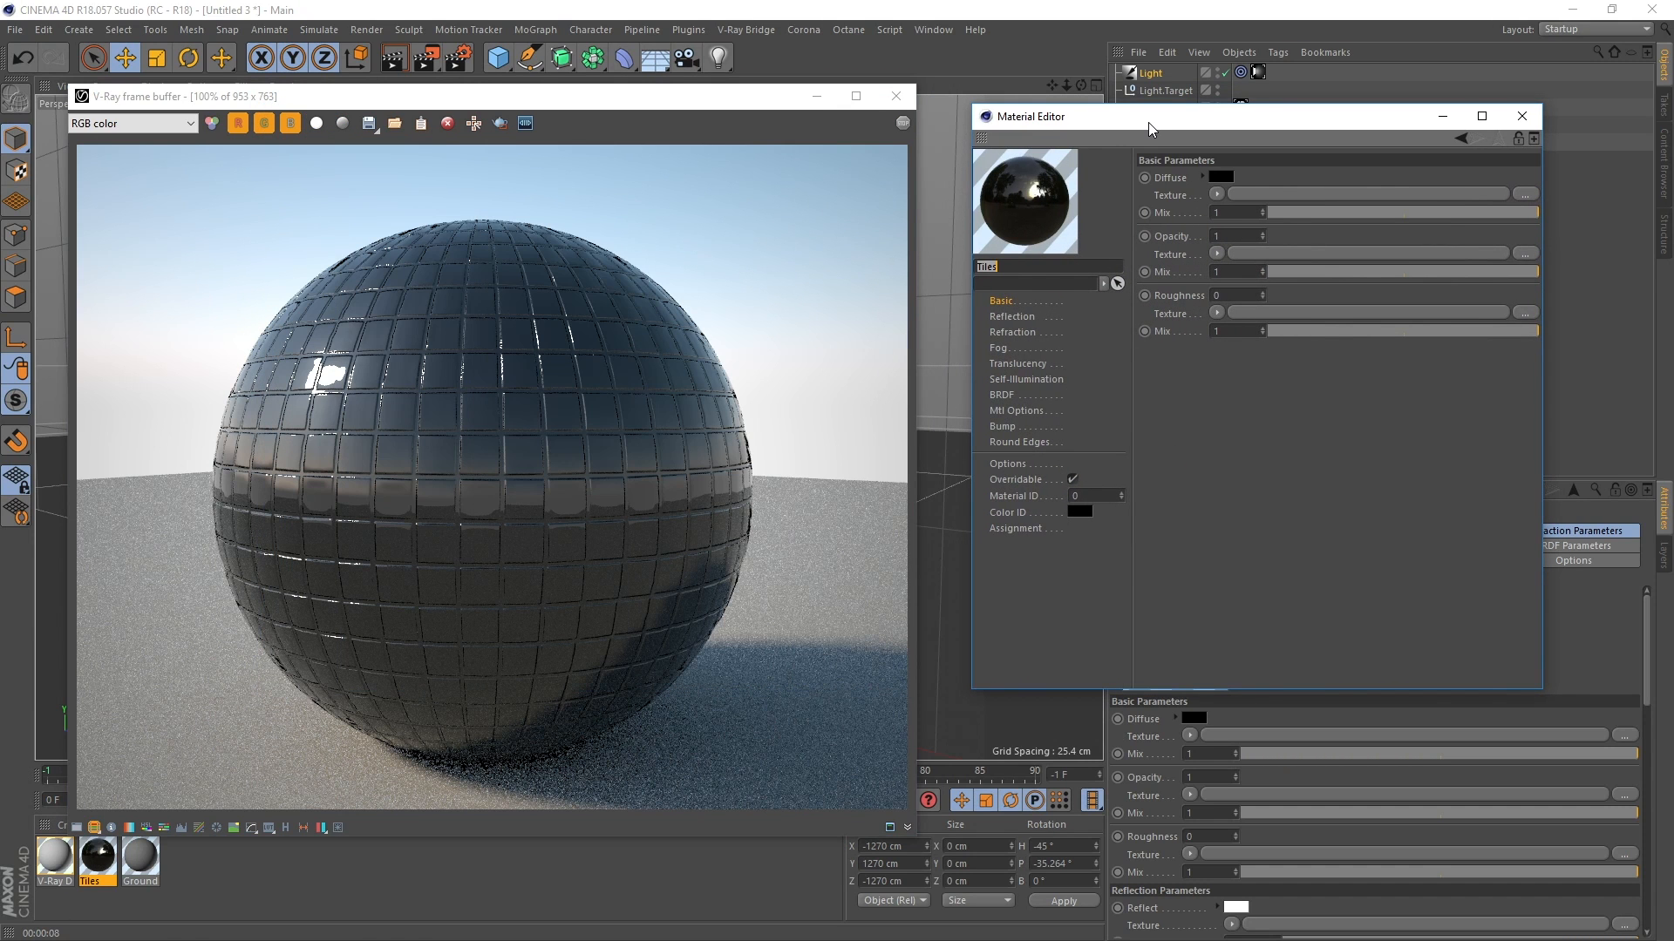
{"action": "left_click", "coordinate": [1003, 427]}
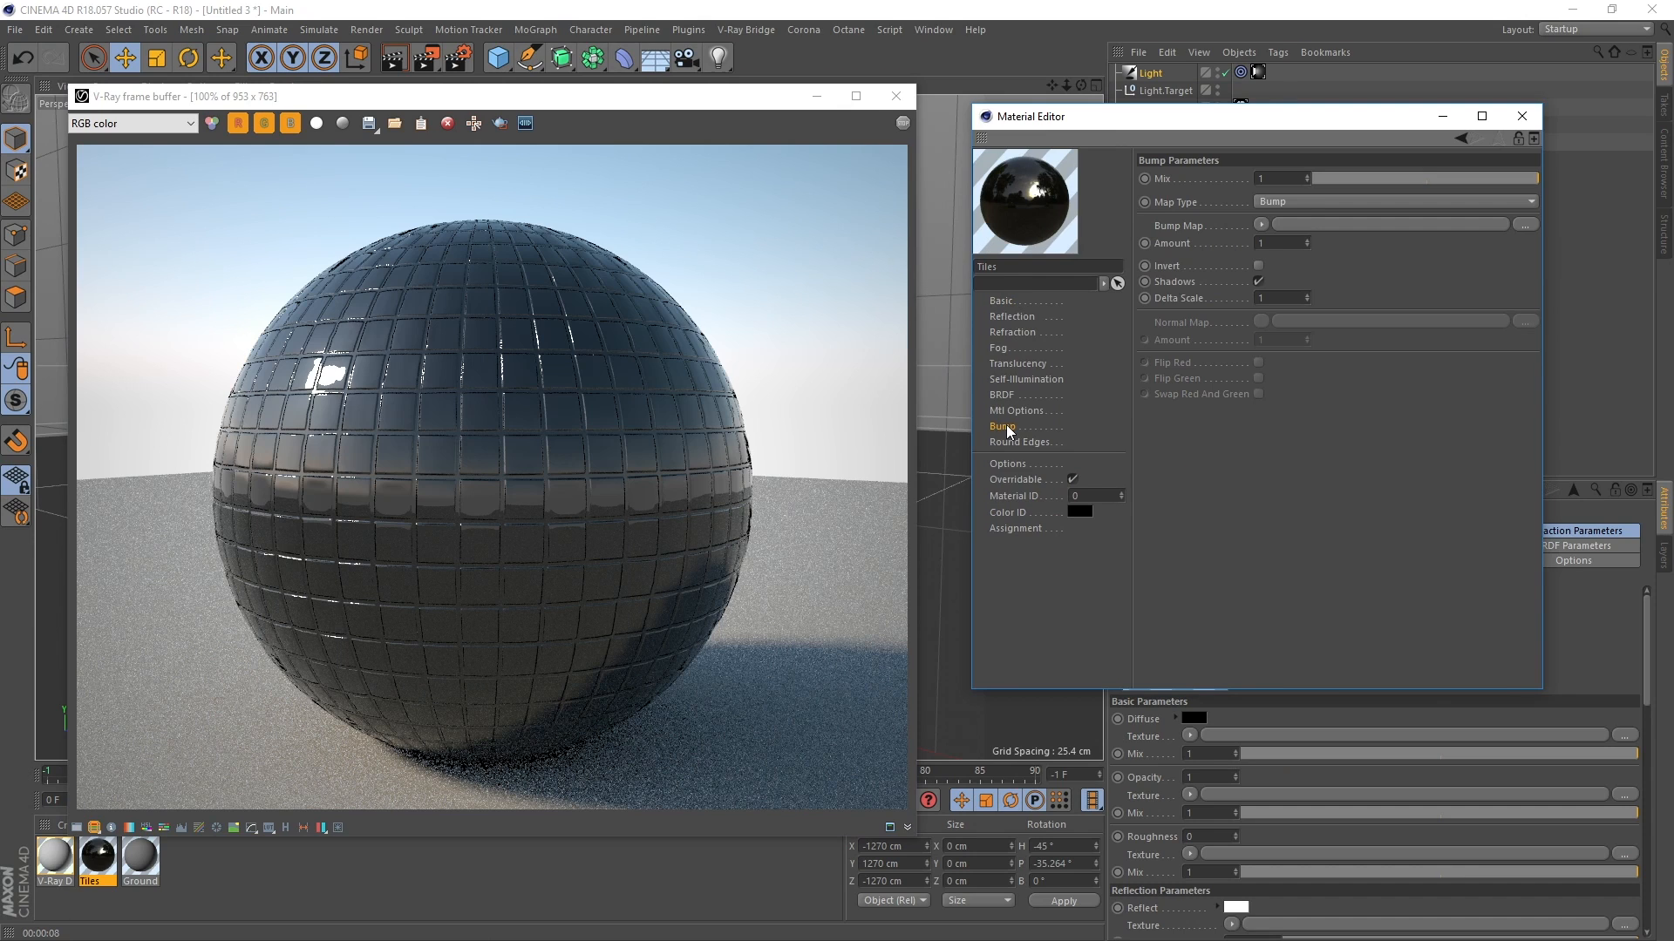
{"action": "left_click", "coordinate": [1309, 205]}
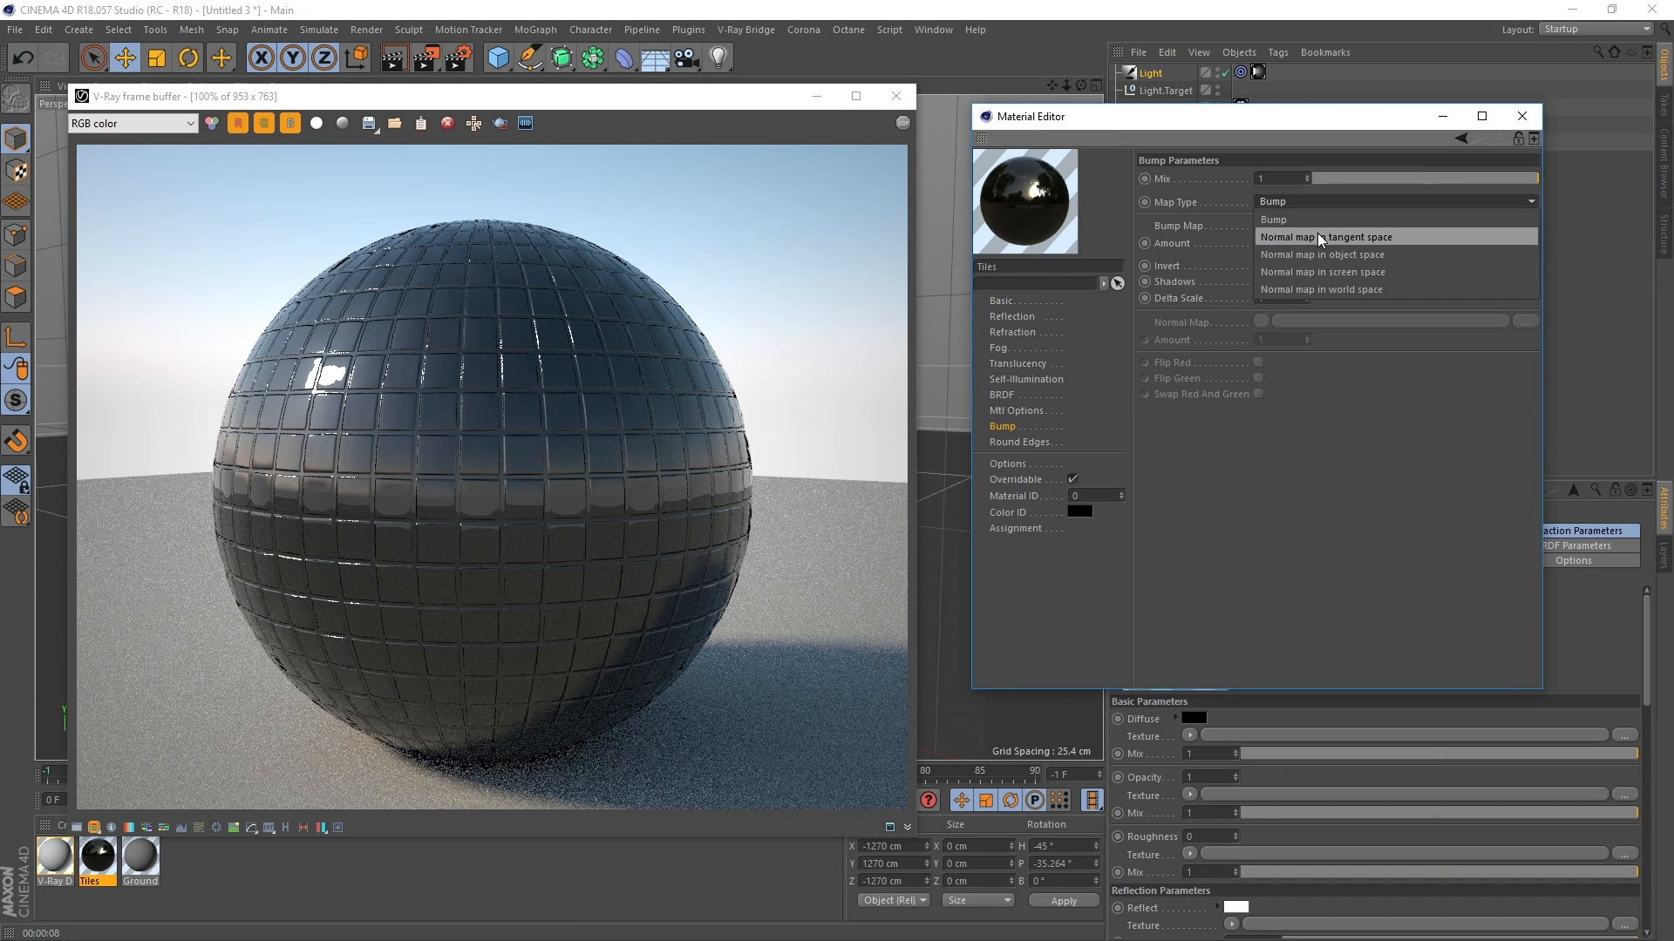
{"action": "left_click", "coordinate": [1321, 238]}
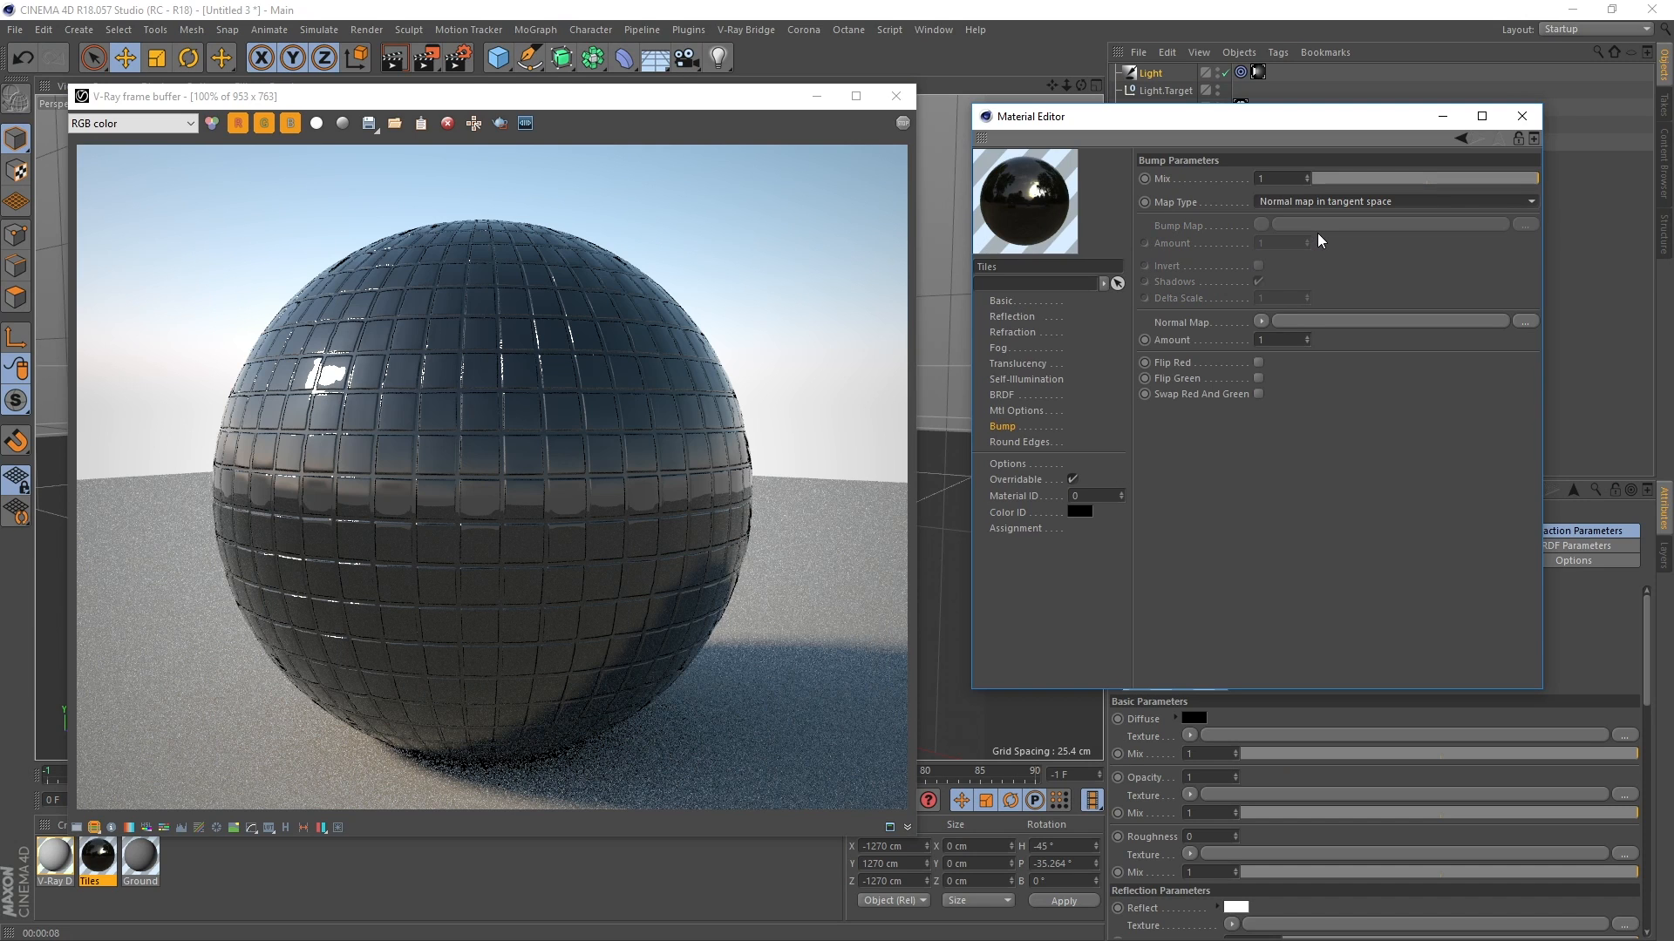
{"action": "left_click", "coordinate": [1259, 379]}
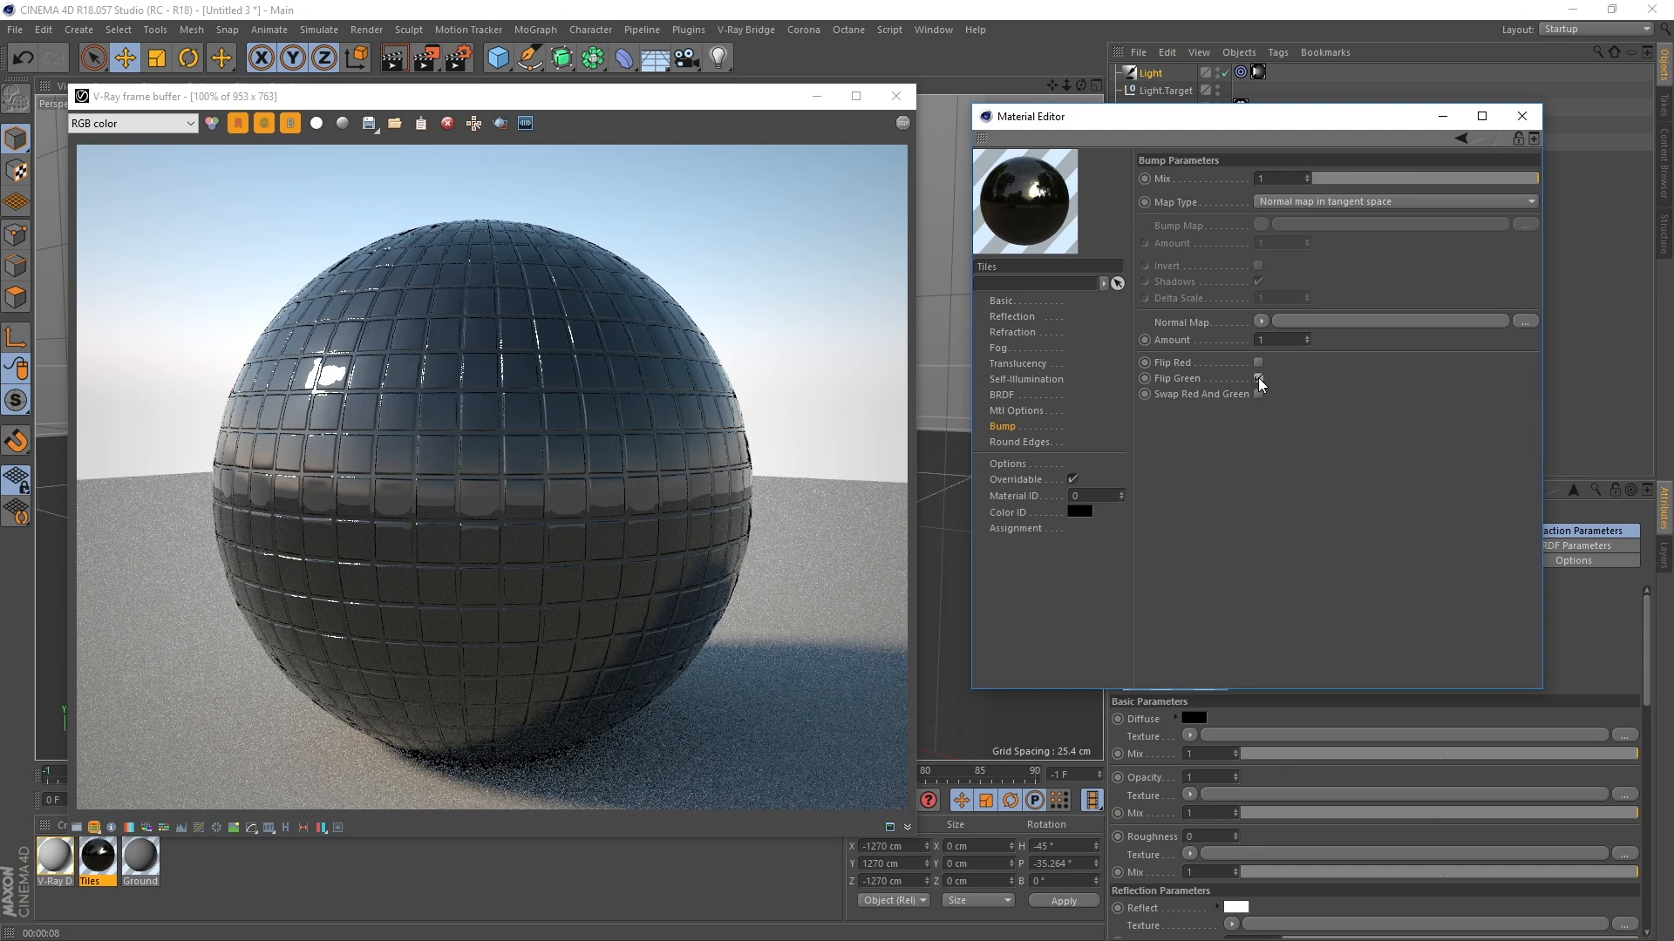
- Assign a V-Ray AdvBitmap shader as the normal map and load TilesOnyxOpaloBlack001_NRM16_4K without copying it to the project
{"action": "left_click", "coordinate": [1262, 322]}
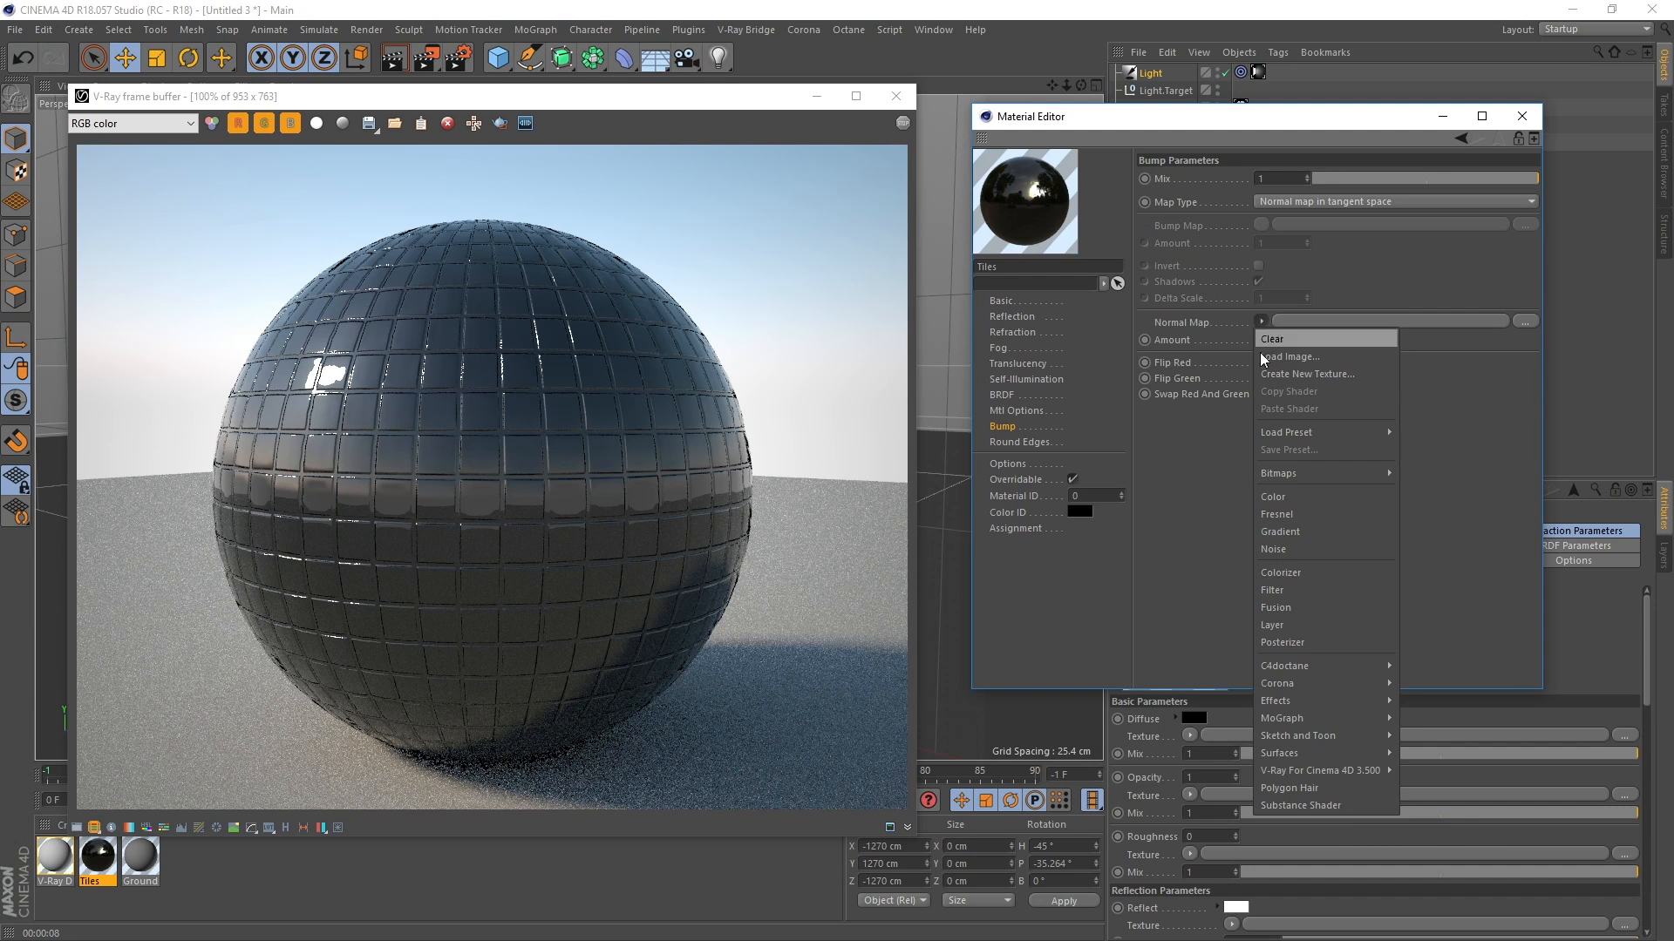
{"action": "mouse_move", "coordinate": [1321, 770]}
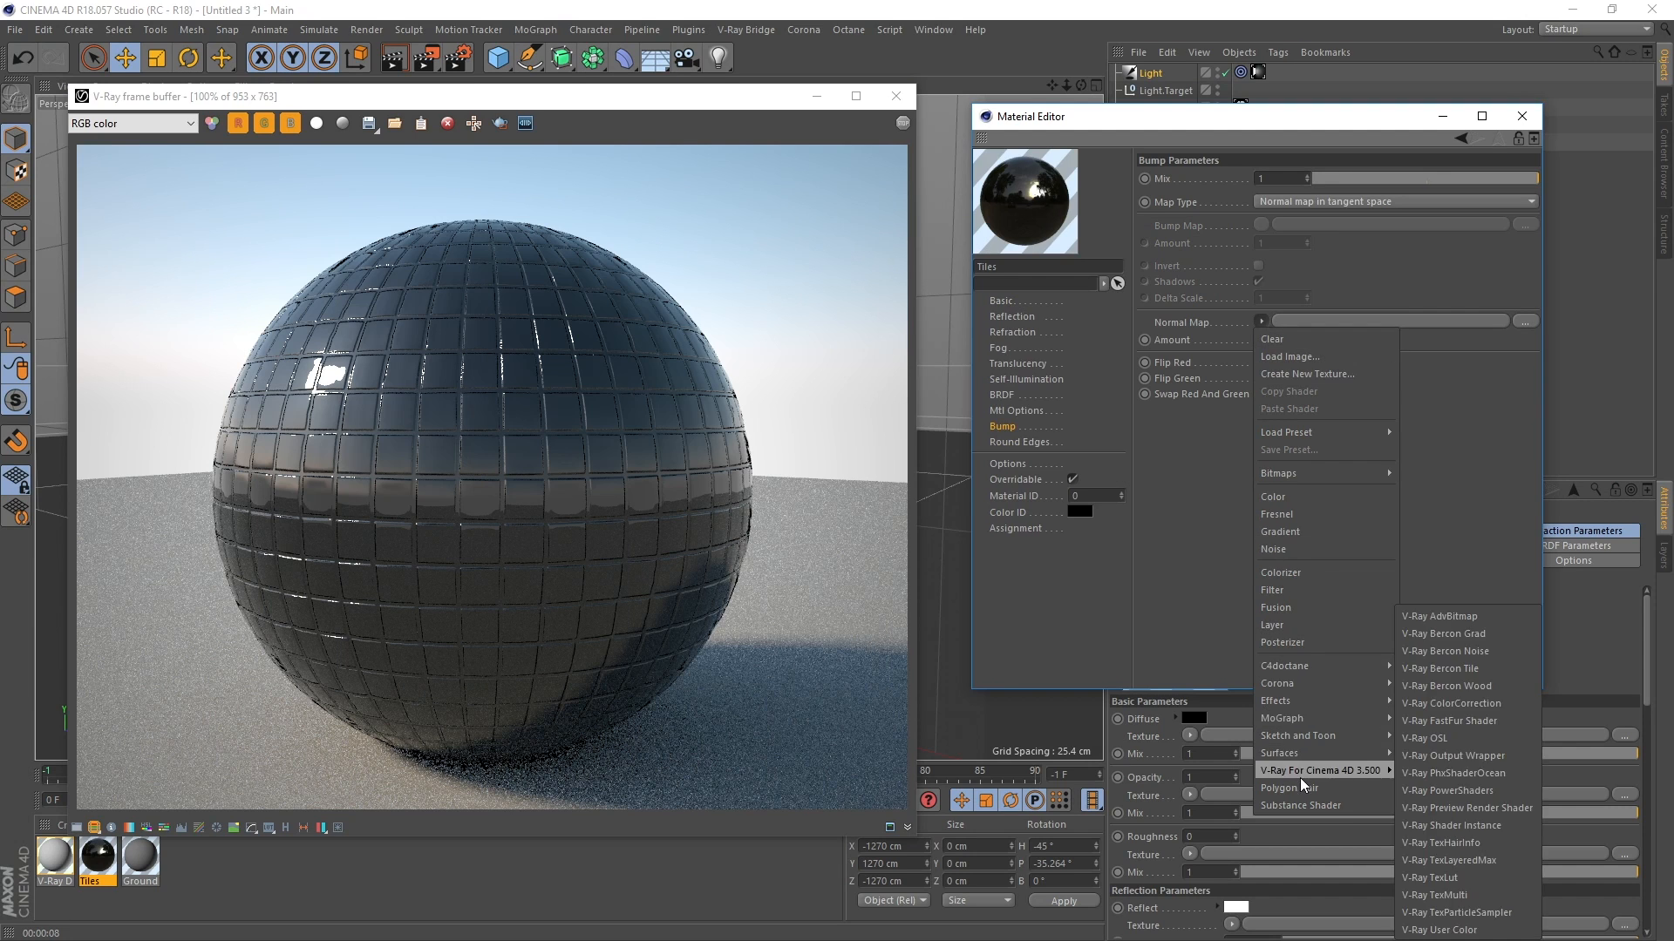
{"action": "left_click", "coordinate": [1475, 617]}
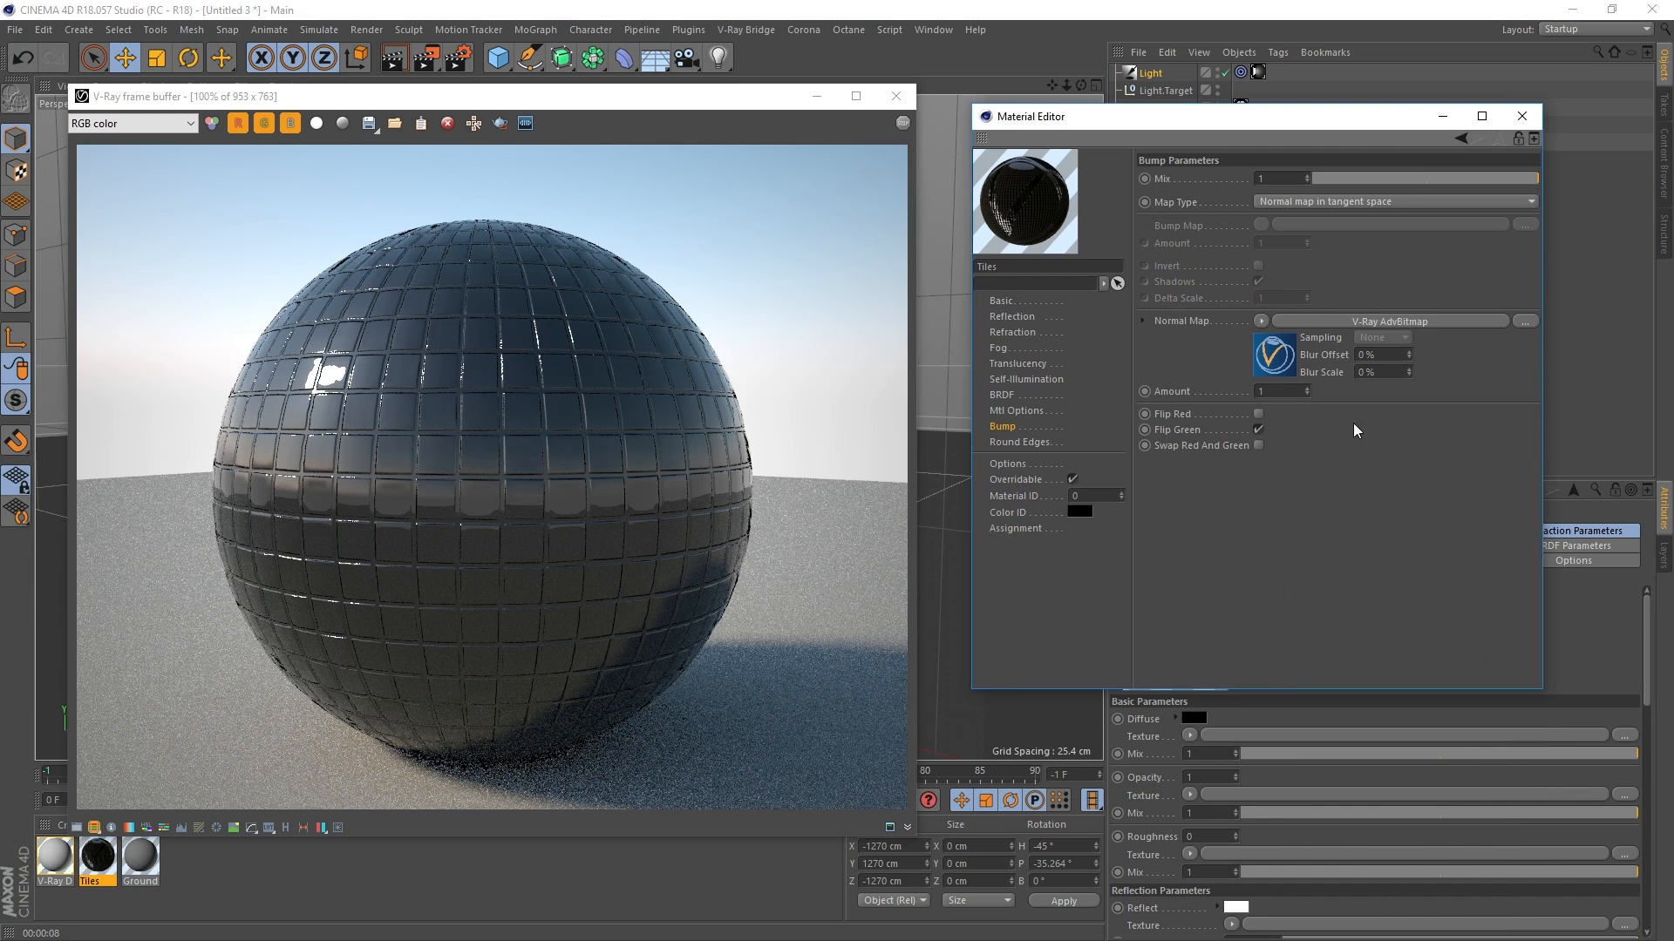
{"action": "left_click", "coordinate": [1384, 324]}
{"action": "left_click_drag", "start_coordinate": [1356, 117], "coordinate": [1286, 114]}
{"action": "left_click", "coordinate": [1457, 330]}
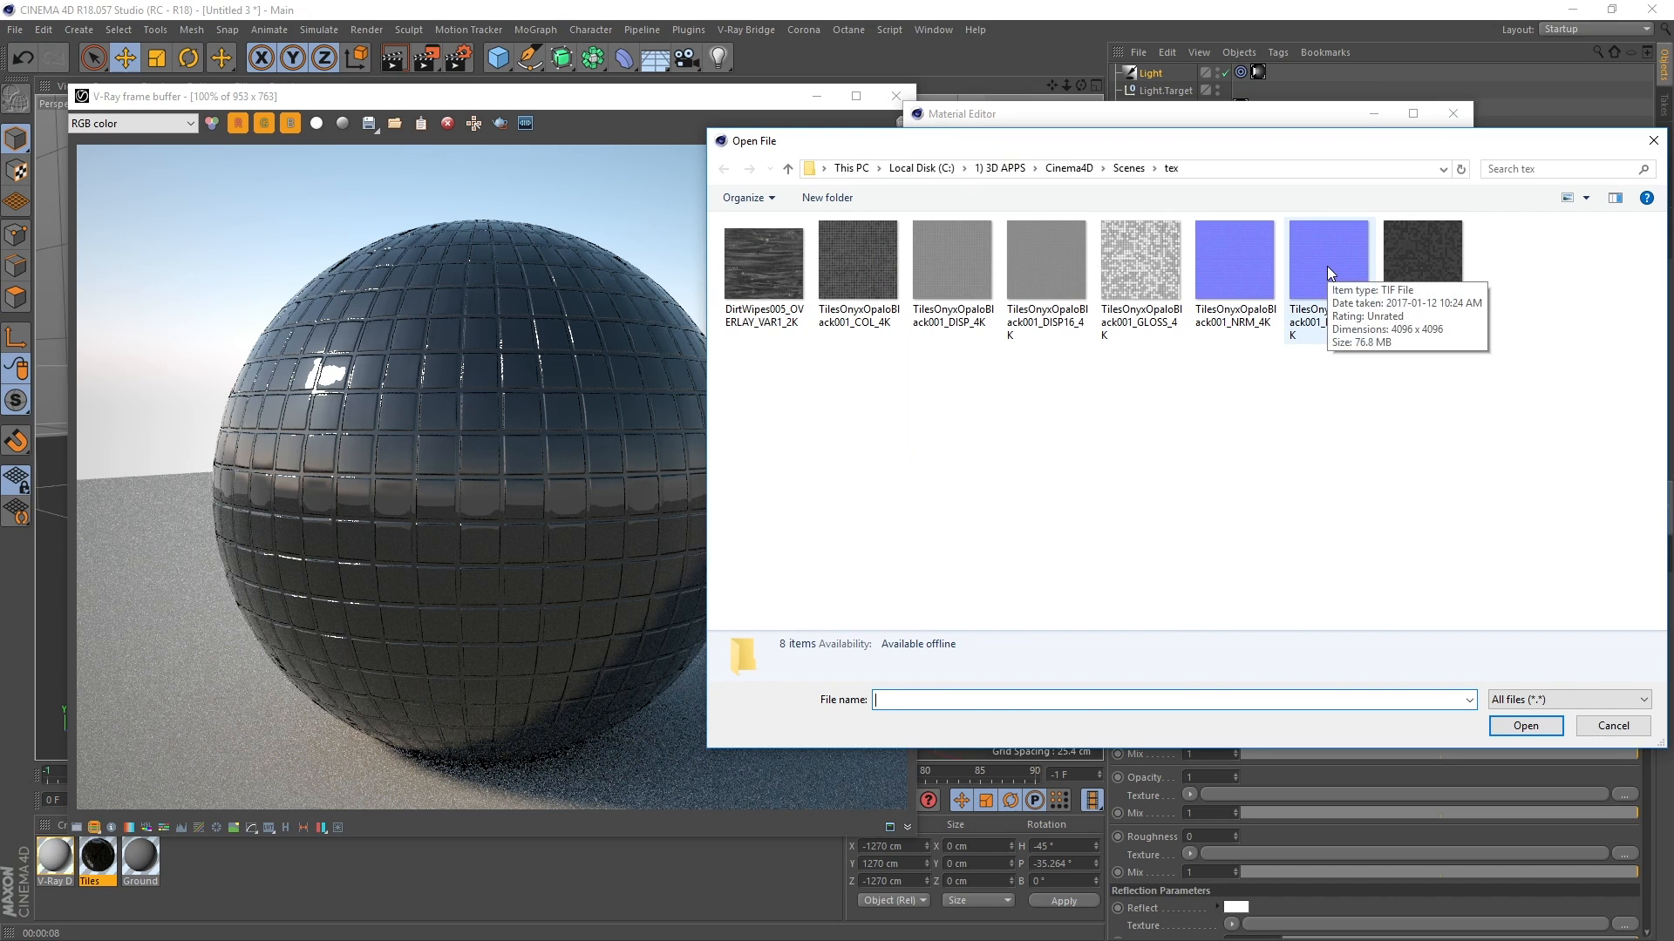
{"action": "double_click", "coordinate": [1327, 265]}
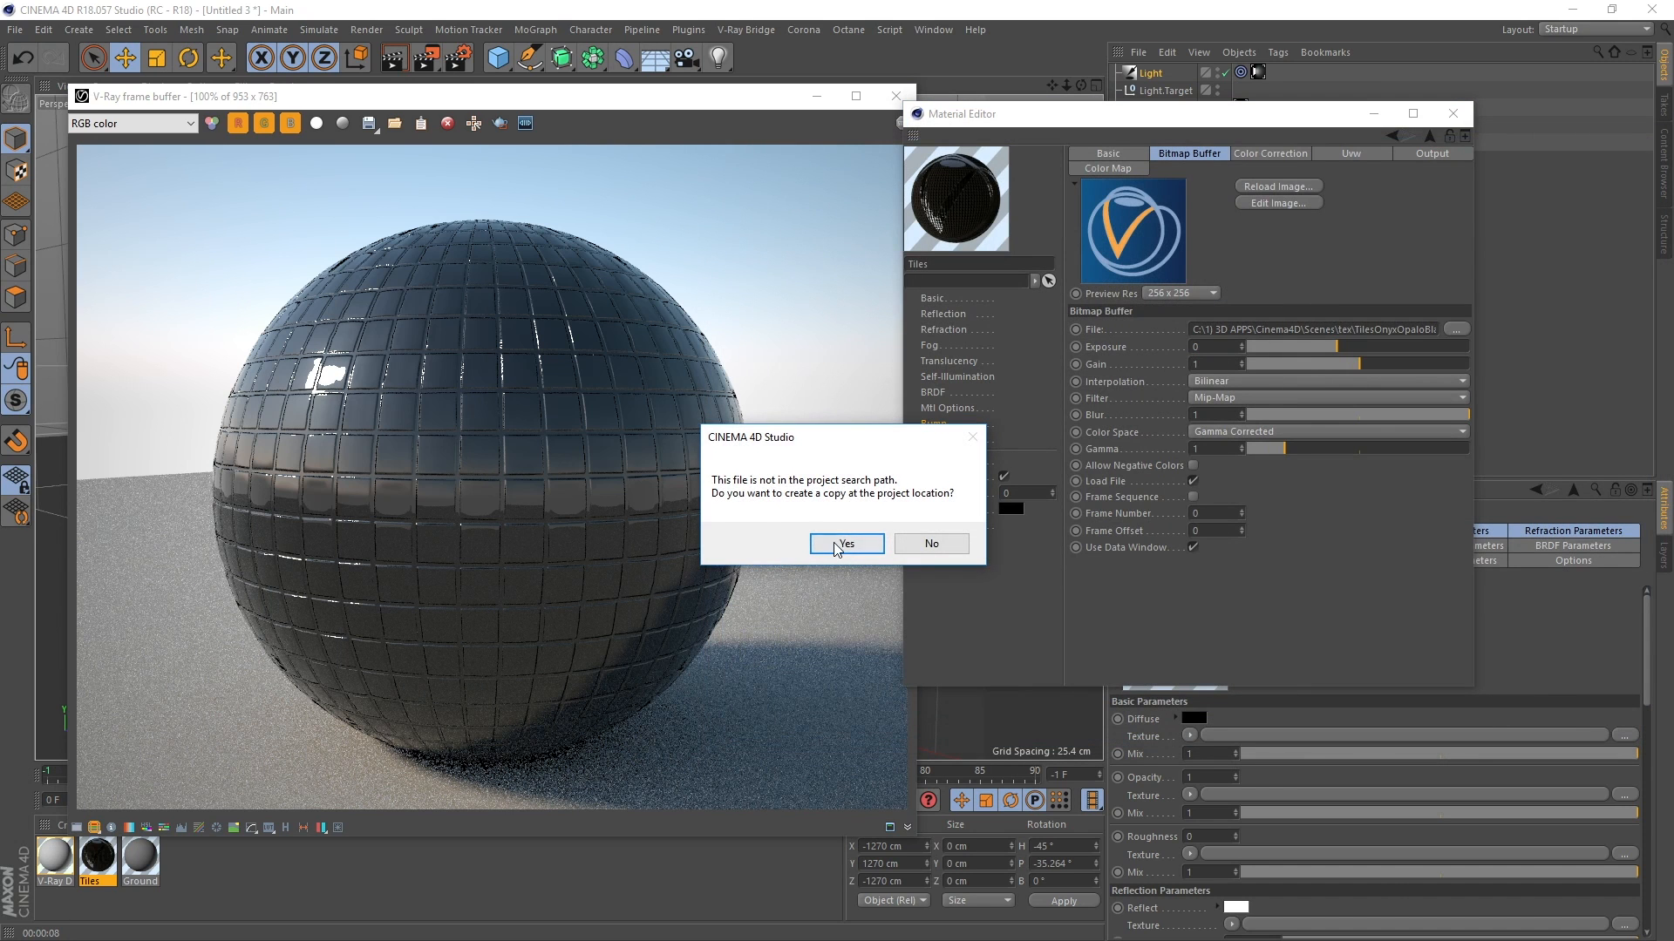
{"action": "left_click", "coordinate": [920, 547]}
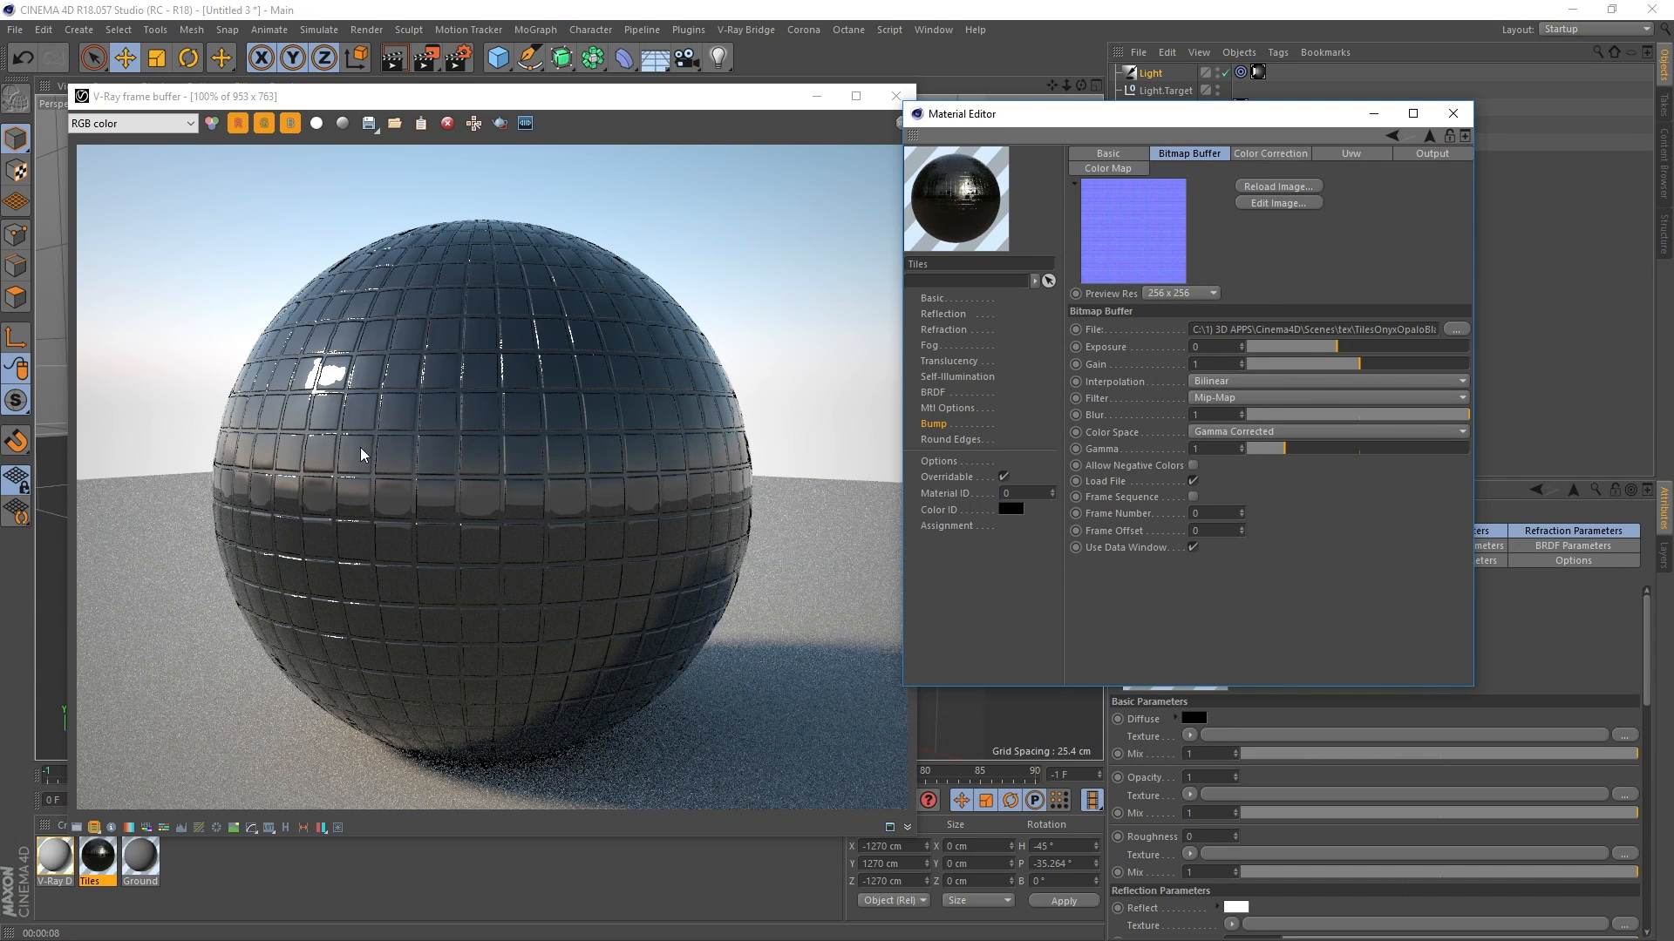
- Run a test render to check the normal map on the sphere, then stop it
{"action": "key", "text": "ctrl+r"}
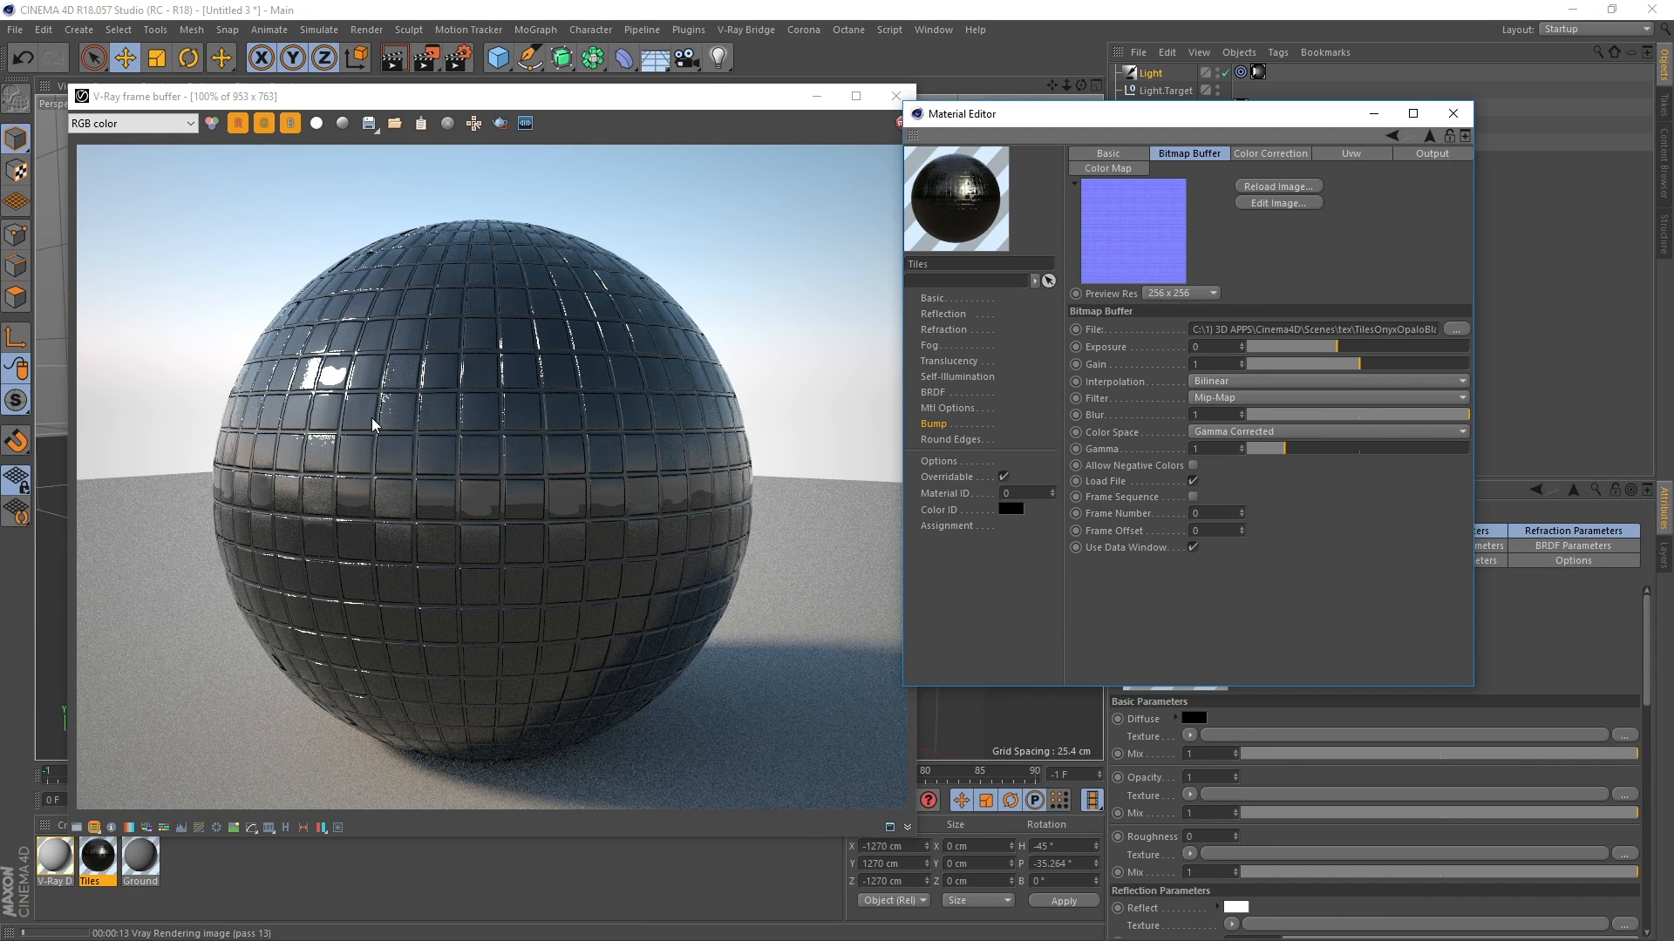
{"action": "left_click_drag", "start_coordinate": [869, 101], "coordinate": [857, 103]}
{"action": "left_click", "coordinate": [890, 124]}
- Load TilesOnyxOpaloBlack001_REFL_4K through a V-Ray AdvBitmap shader as the Tiles reflection texture, without a project copy, and render the sphere
{"action": "left_click", "coordinate": [933, 316]}
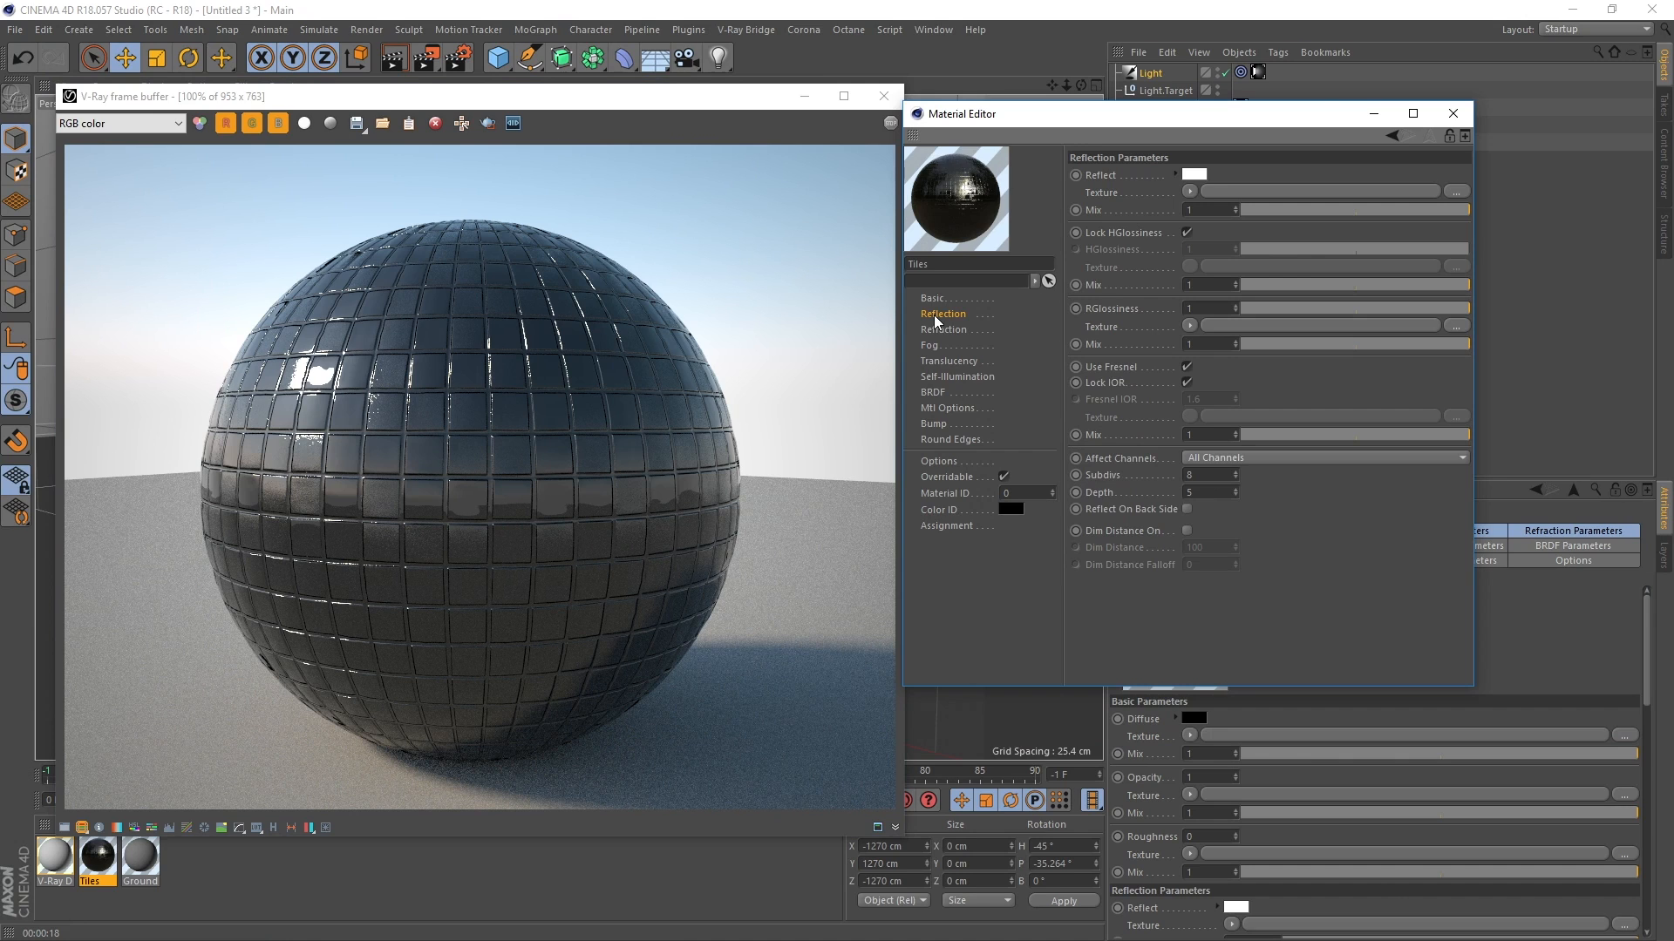
{"action": "left_click", "coordinate": [1188, 189]}
{"action": "mouse_move", "coordinate": [1217, 636]}
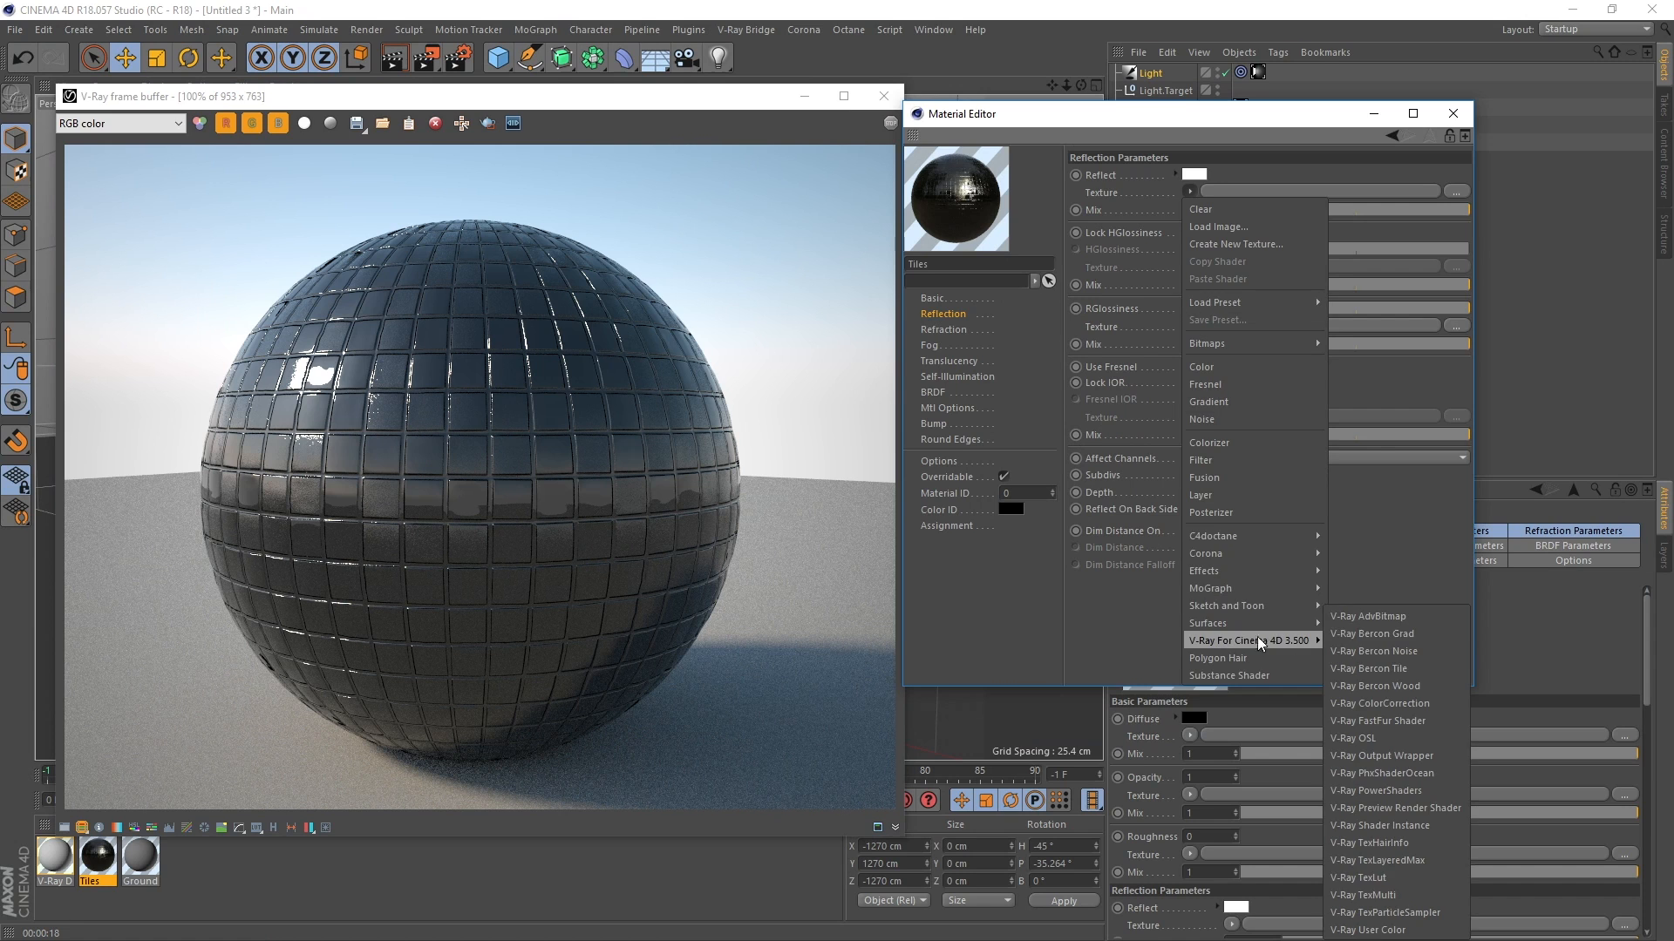
{"action": "left_click", "coordinate": [1384, 614]}
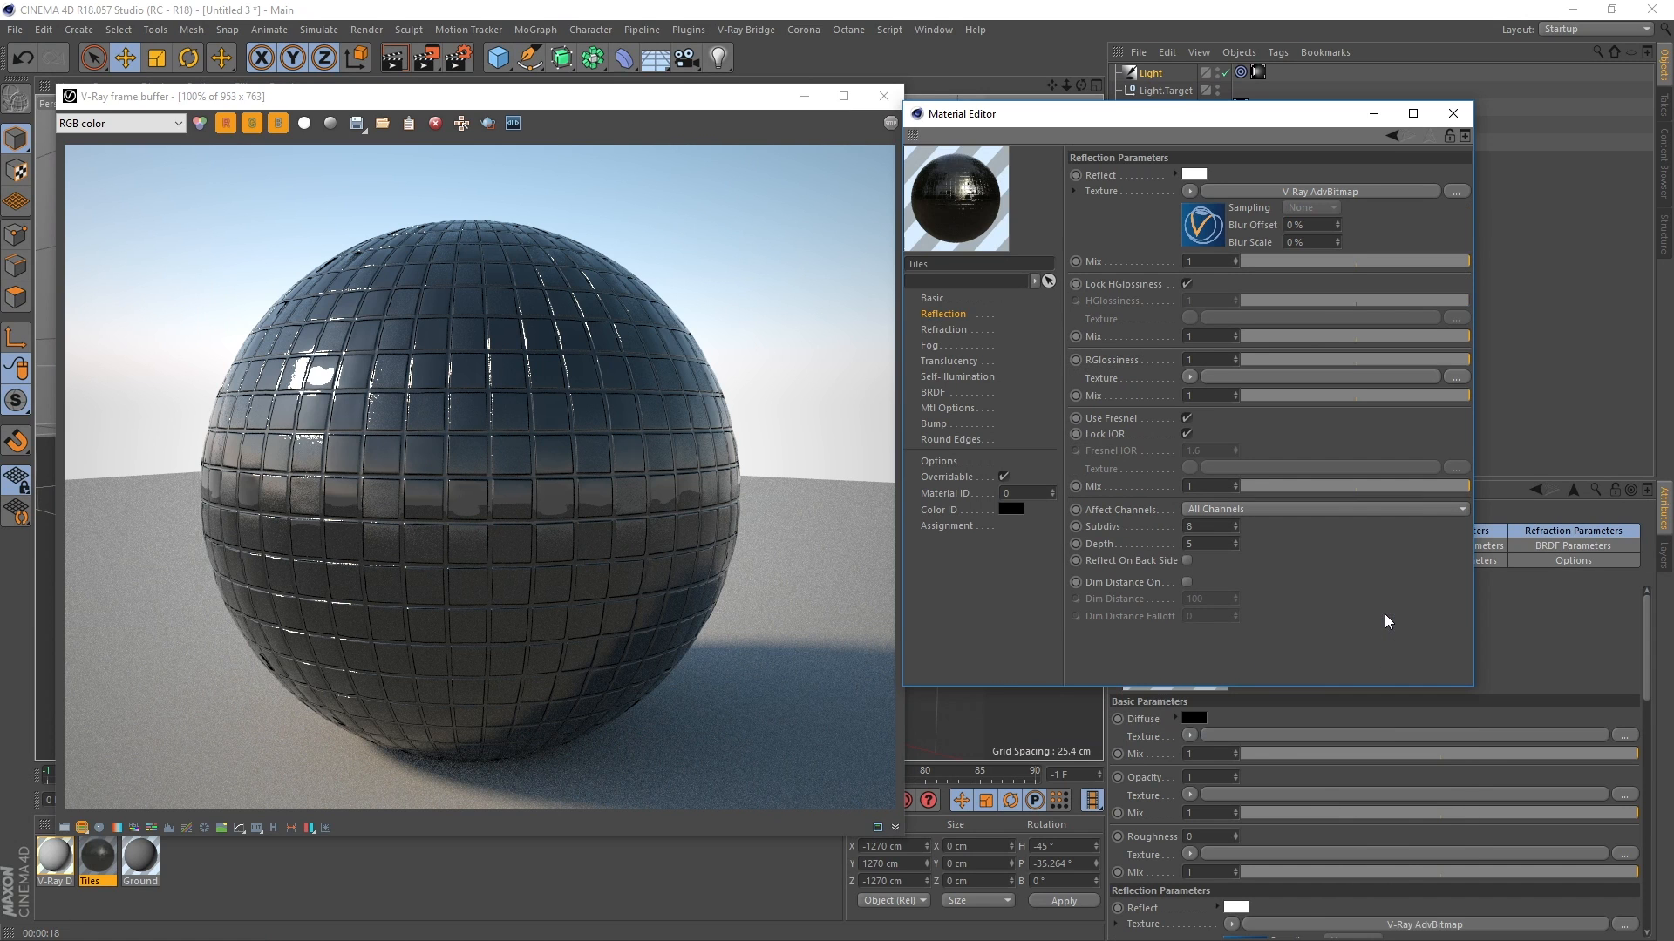
{"action": "left_click", "coordinate": [1308, 193]}
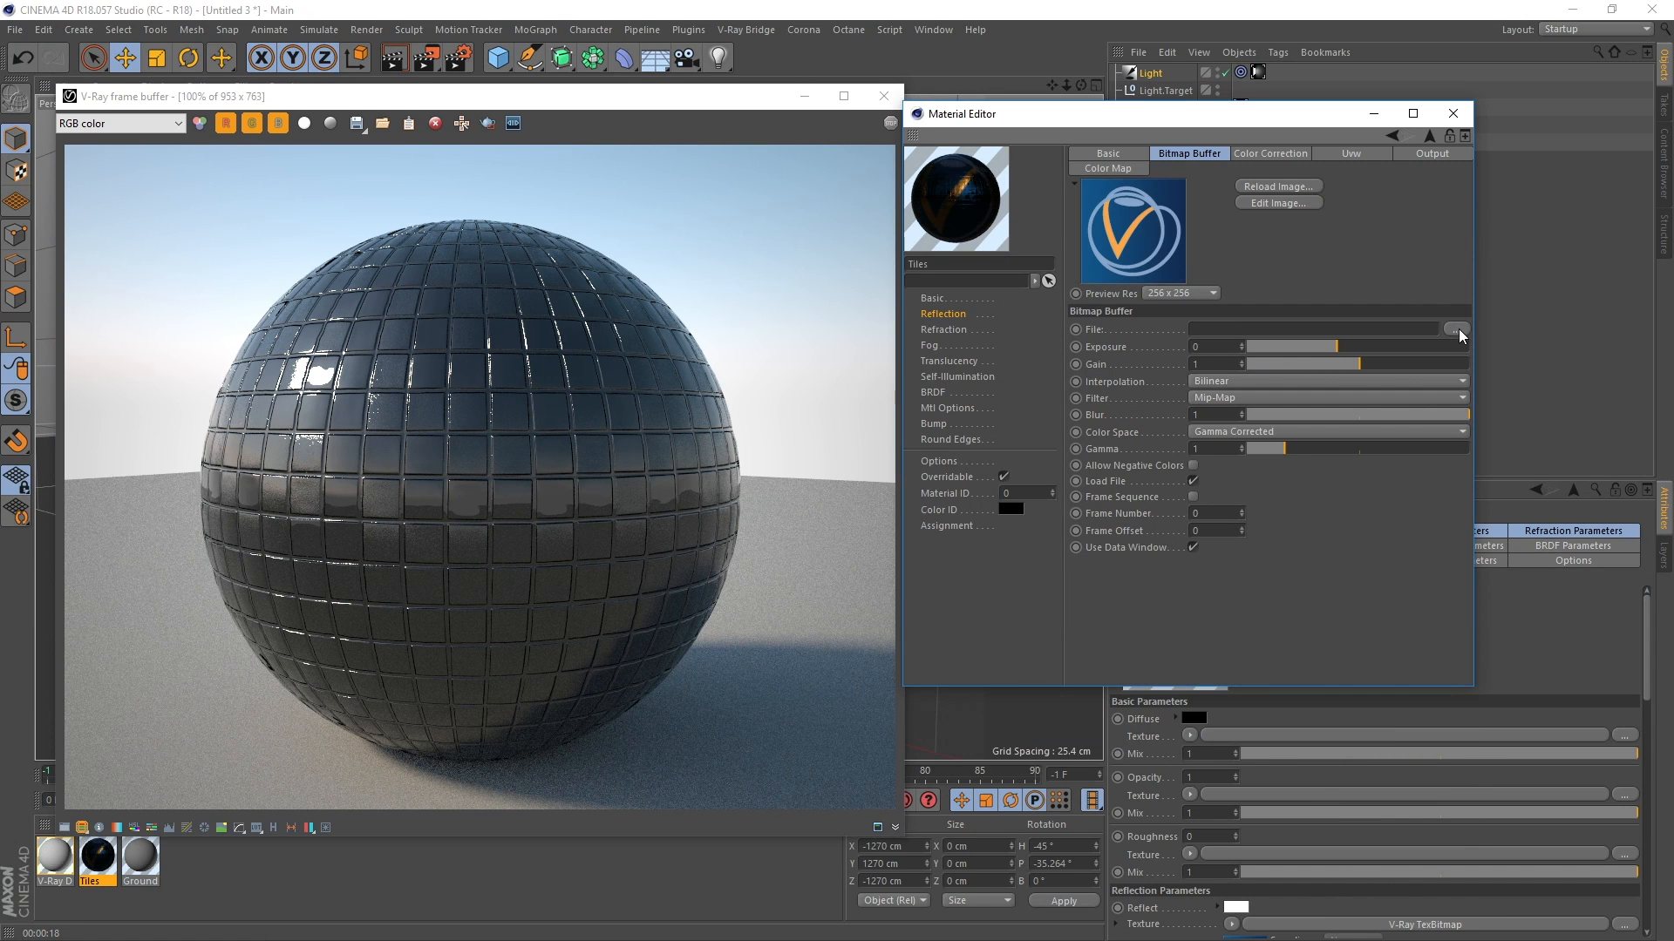
{"action": "left_click", "coordinate": [1457, 328]}
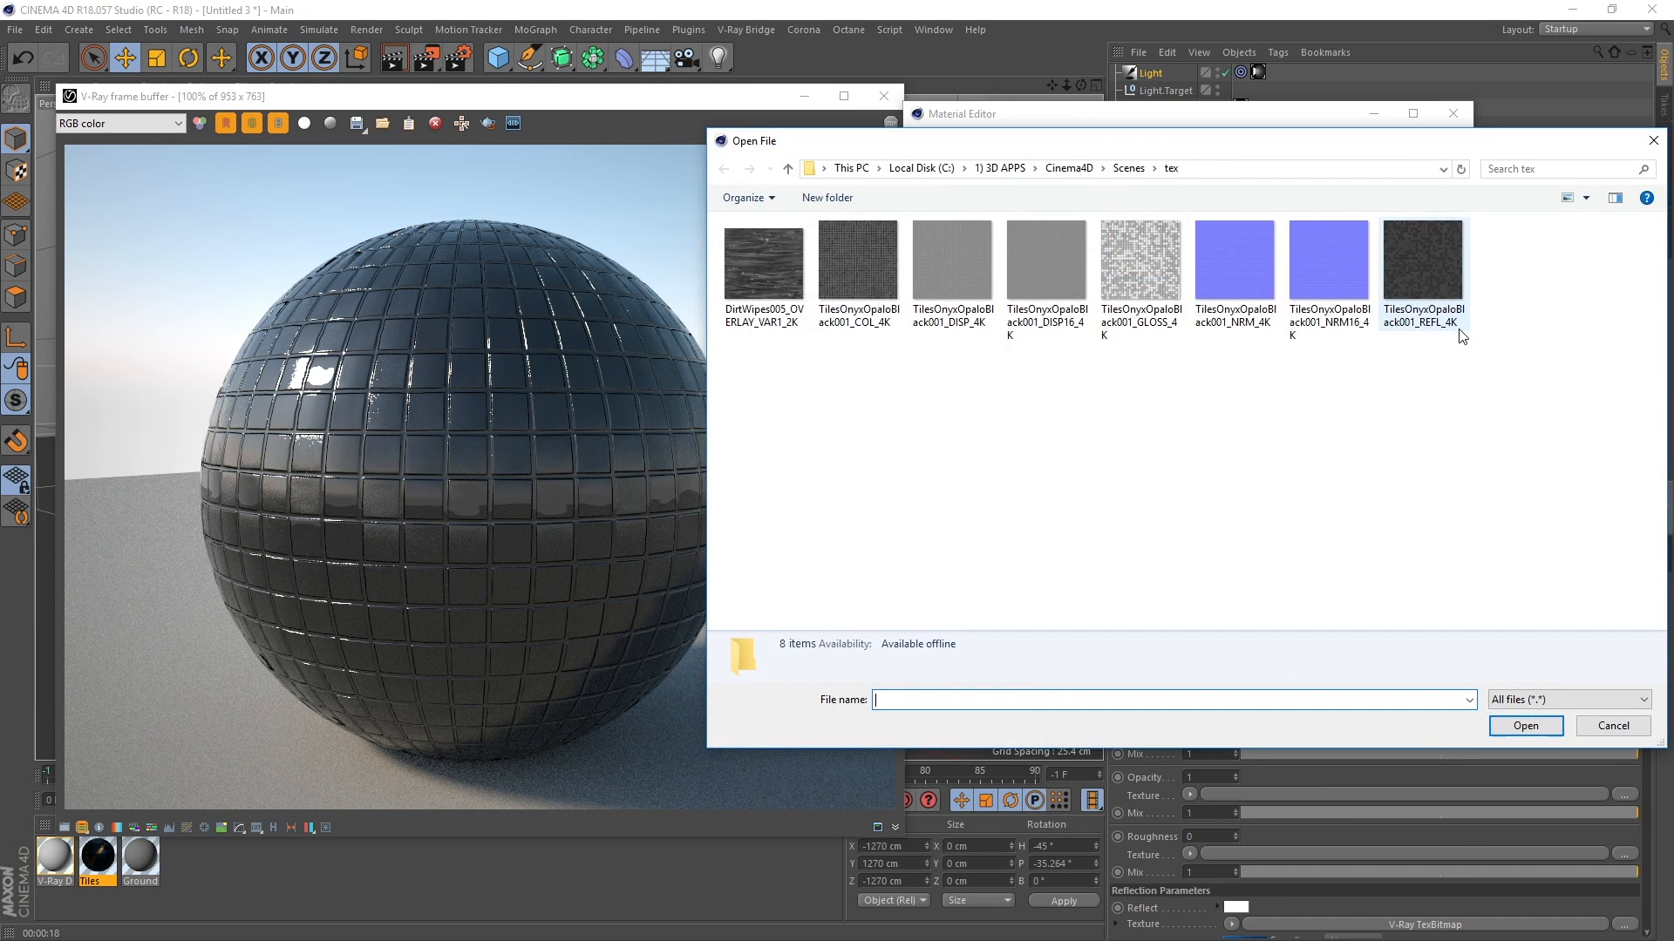
{"action": "double_click", "coordinate": [1419, 262]}
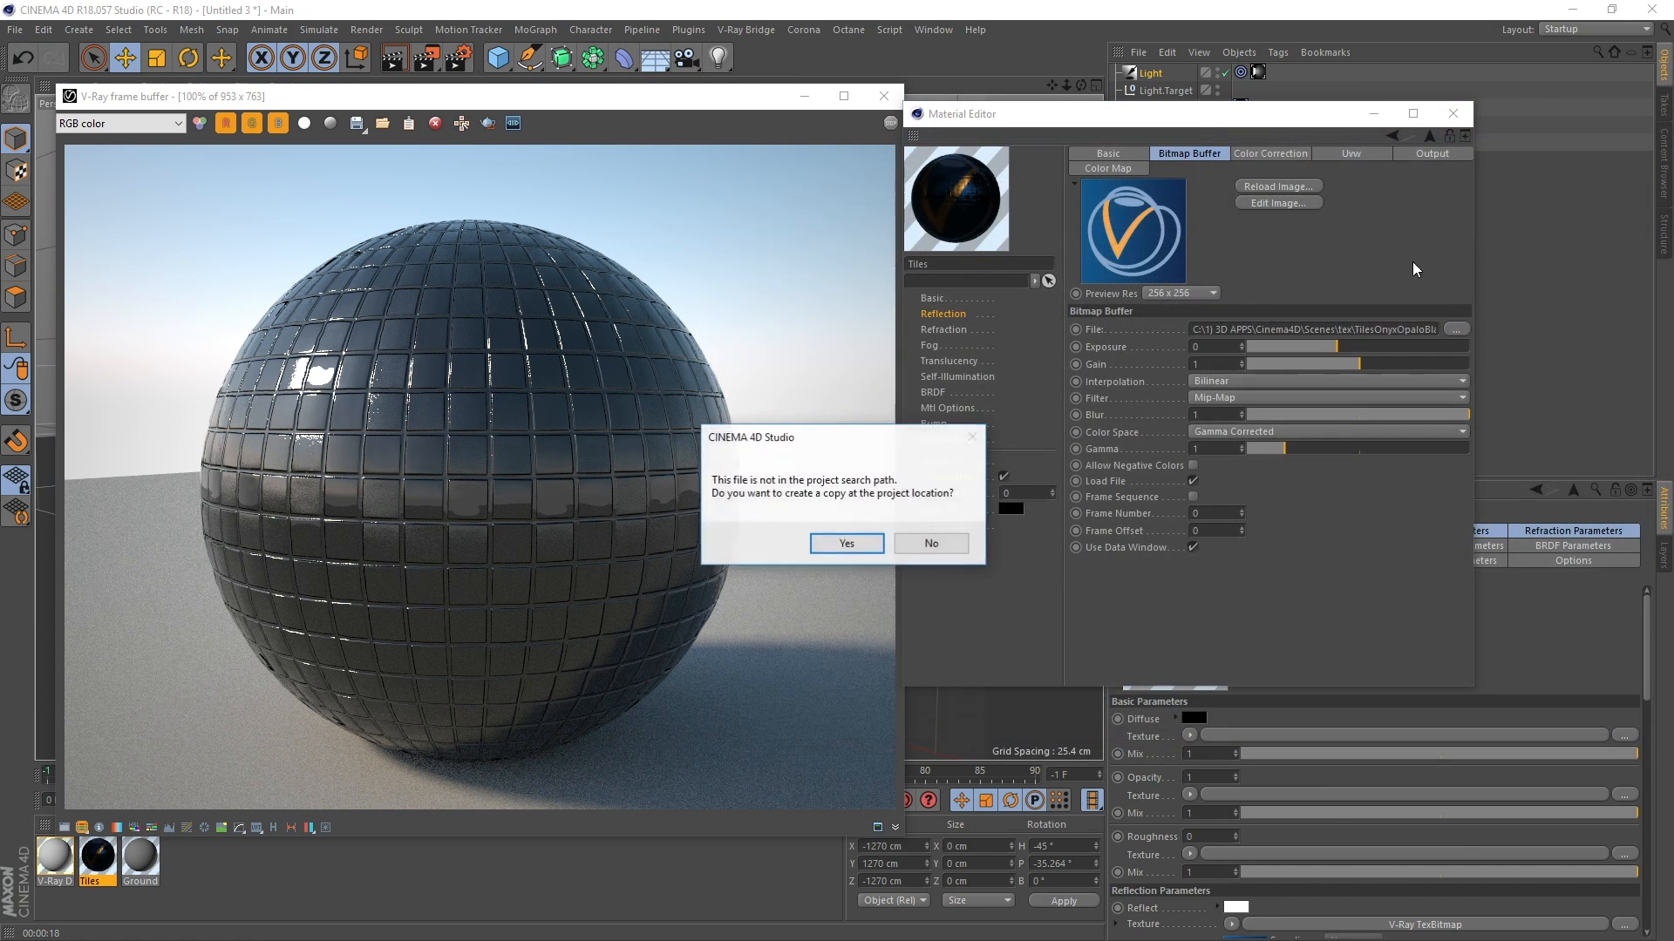
{"action": "left_click", "coordinate": [950, 543]}
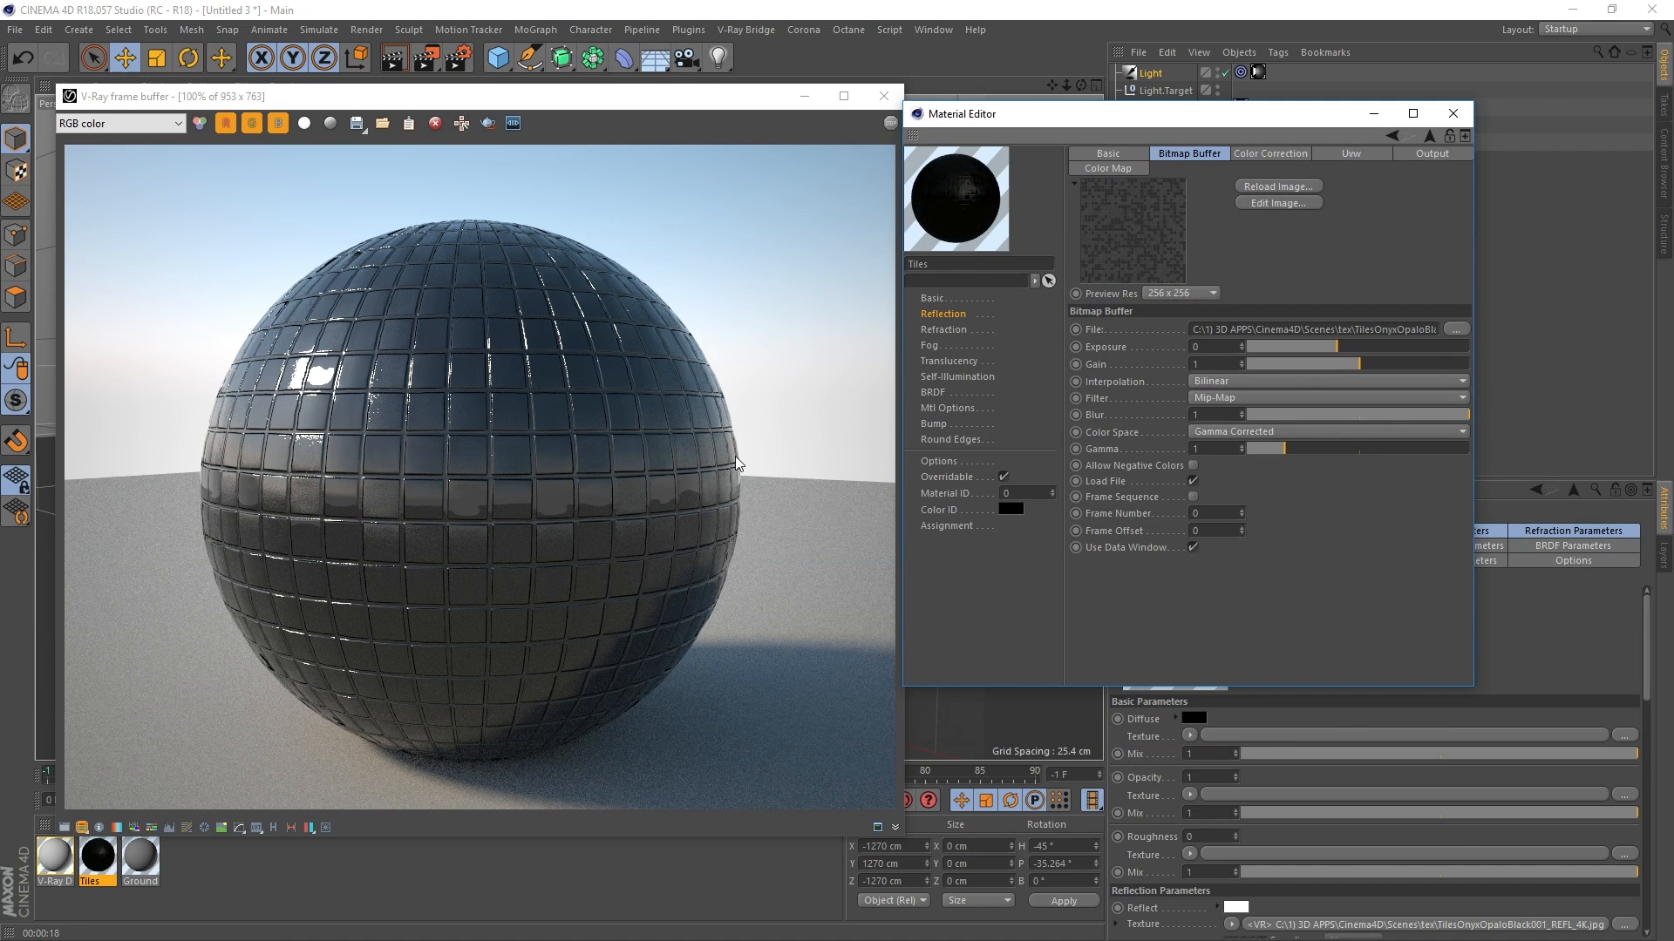
{"action": "key", "text": "ctrl+r"}
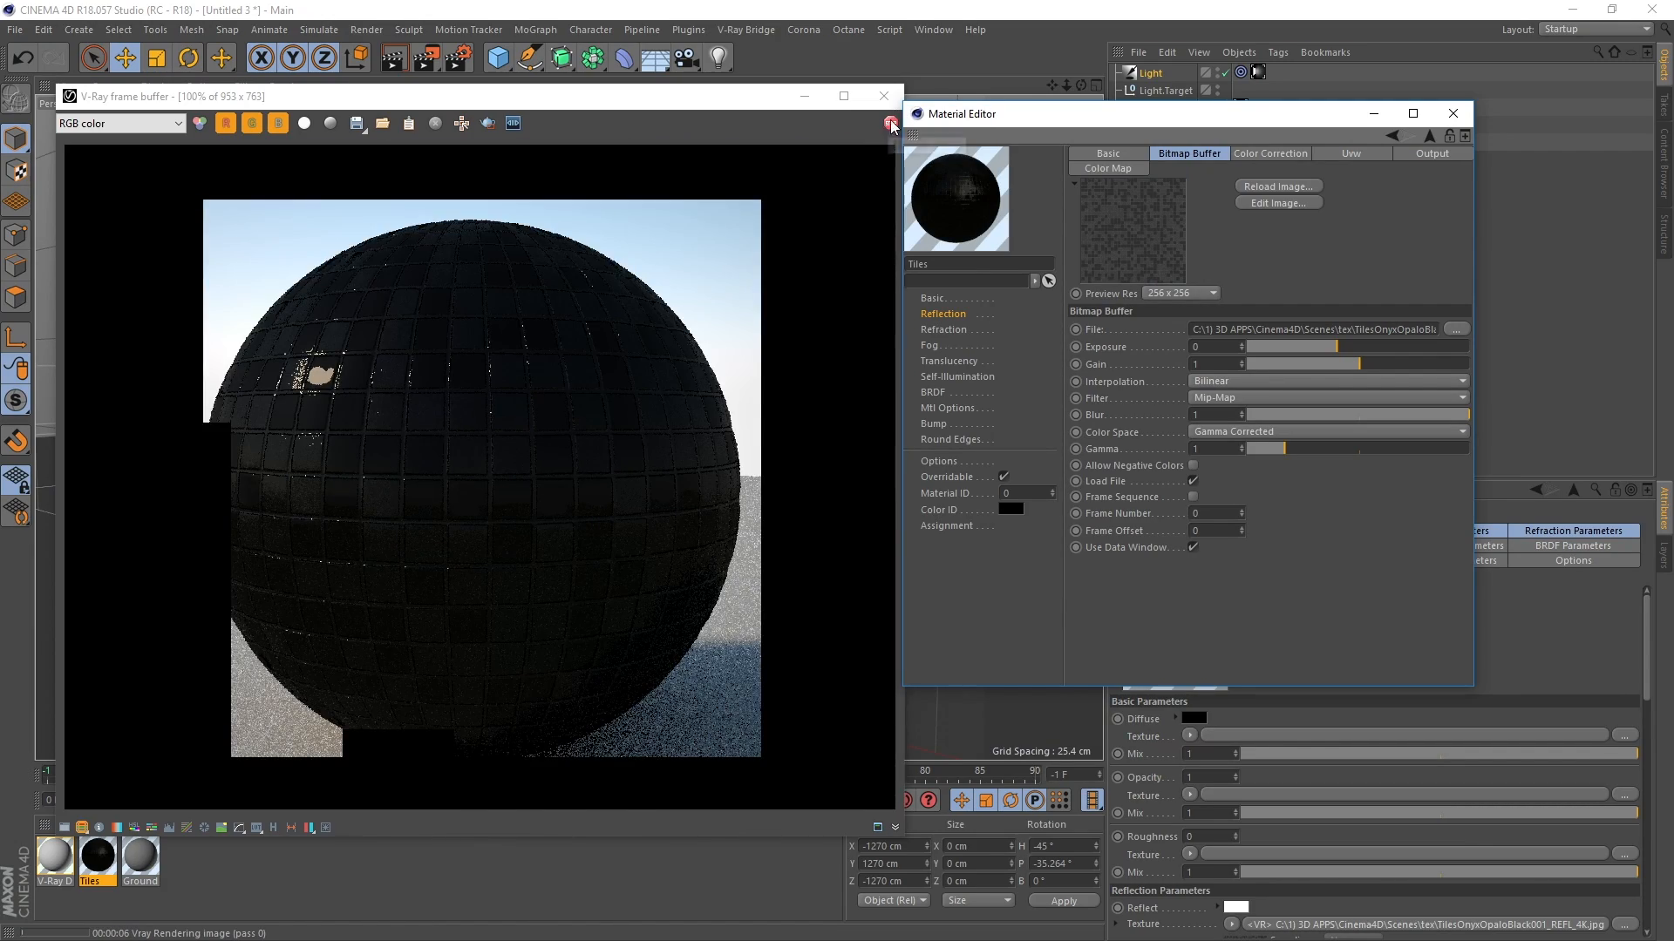
- Invert the output of the reflection bitmap and check the sphere in a test render
{"action": "left_click", "coordinate": [1428, 153]}
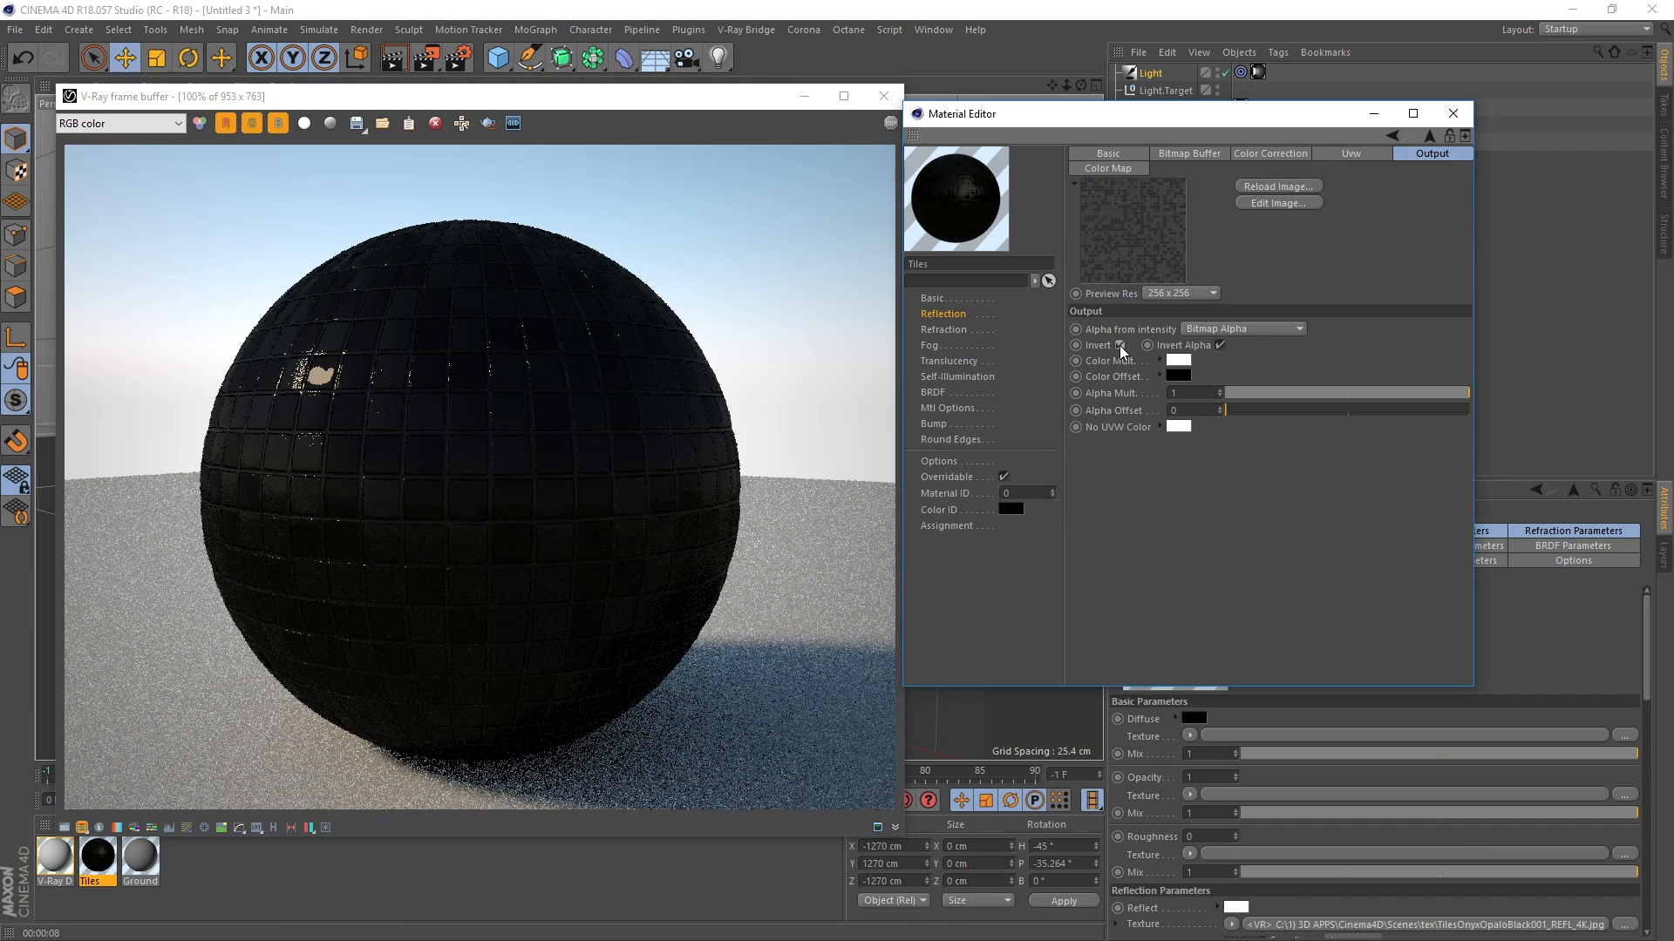
{"action": "key", "text": "ctrl+r"}
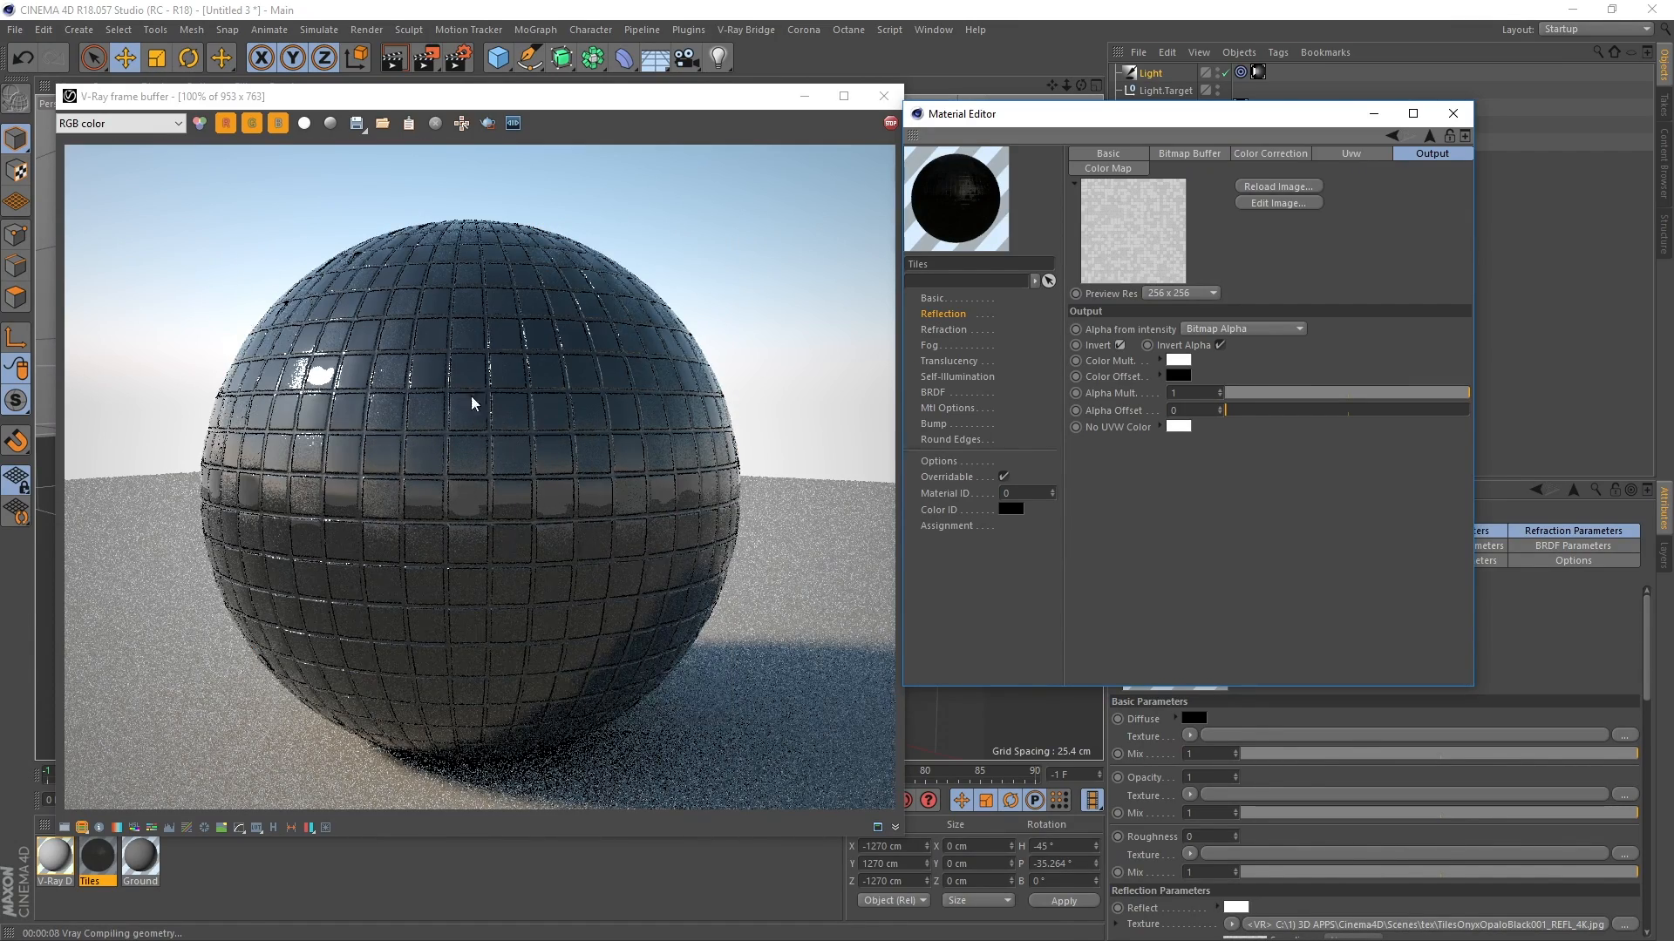
{"action": "left_click", "coordinate": [890, 123]}
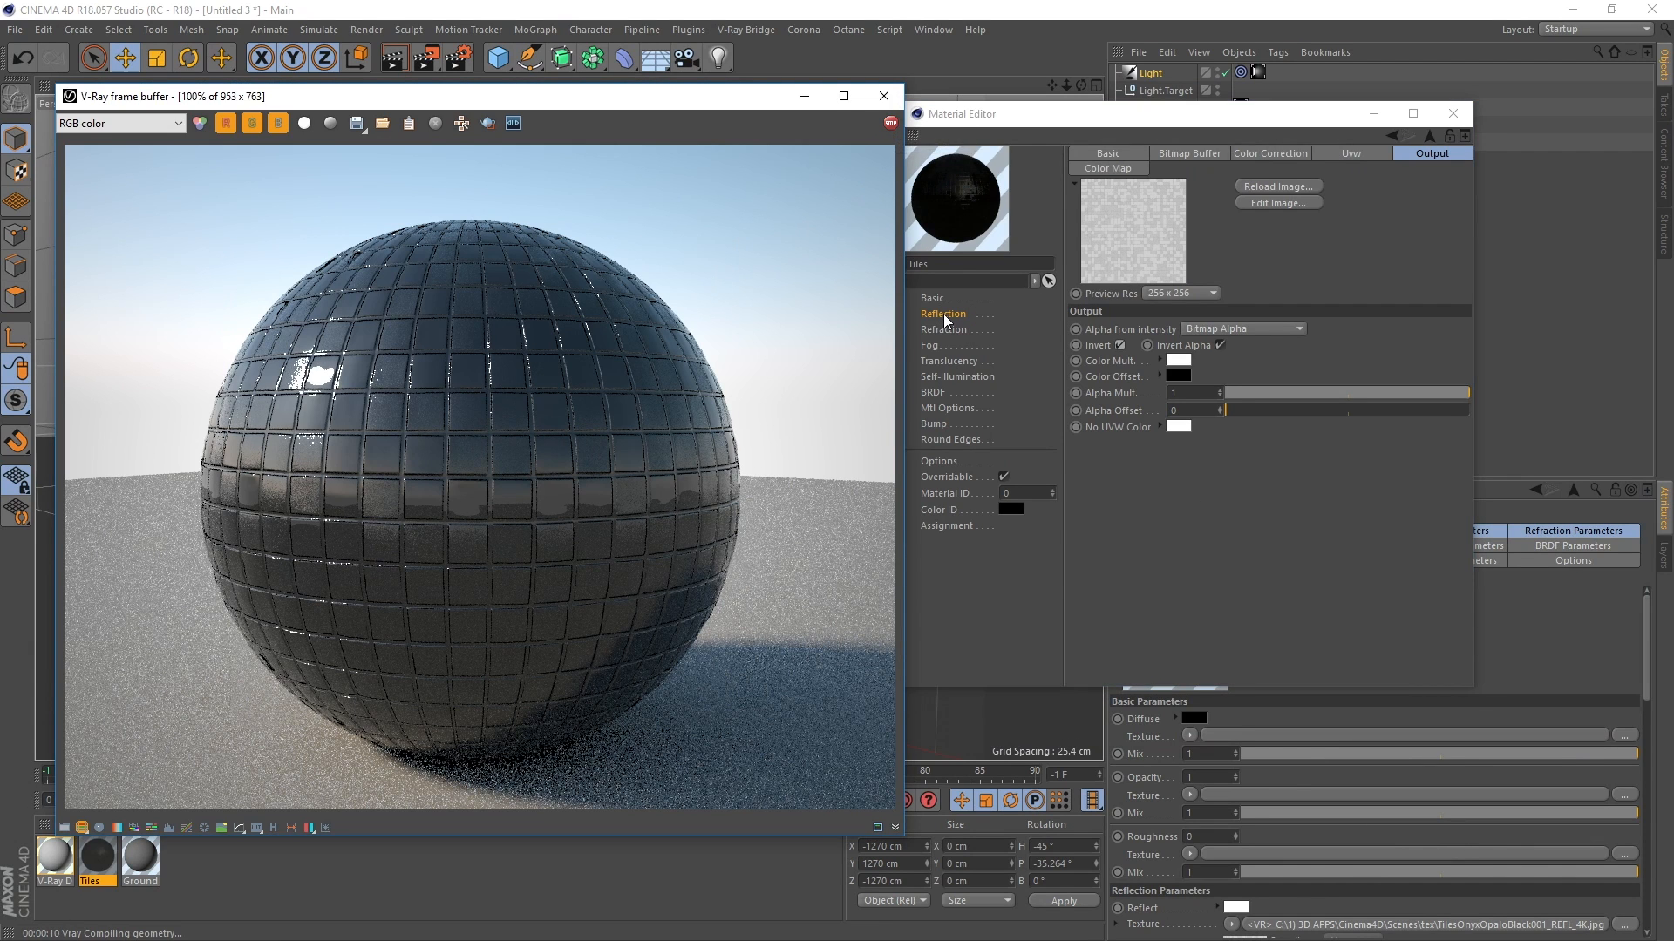
- Assign a V-Ray AdvBitmap shader as the RGlossiness texture and load TilesOnyxOpaloBlack001_GLOSS_4K into it without copying the file to the project
{"action": "left_click", "coordinate": [944, 317]}
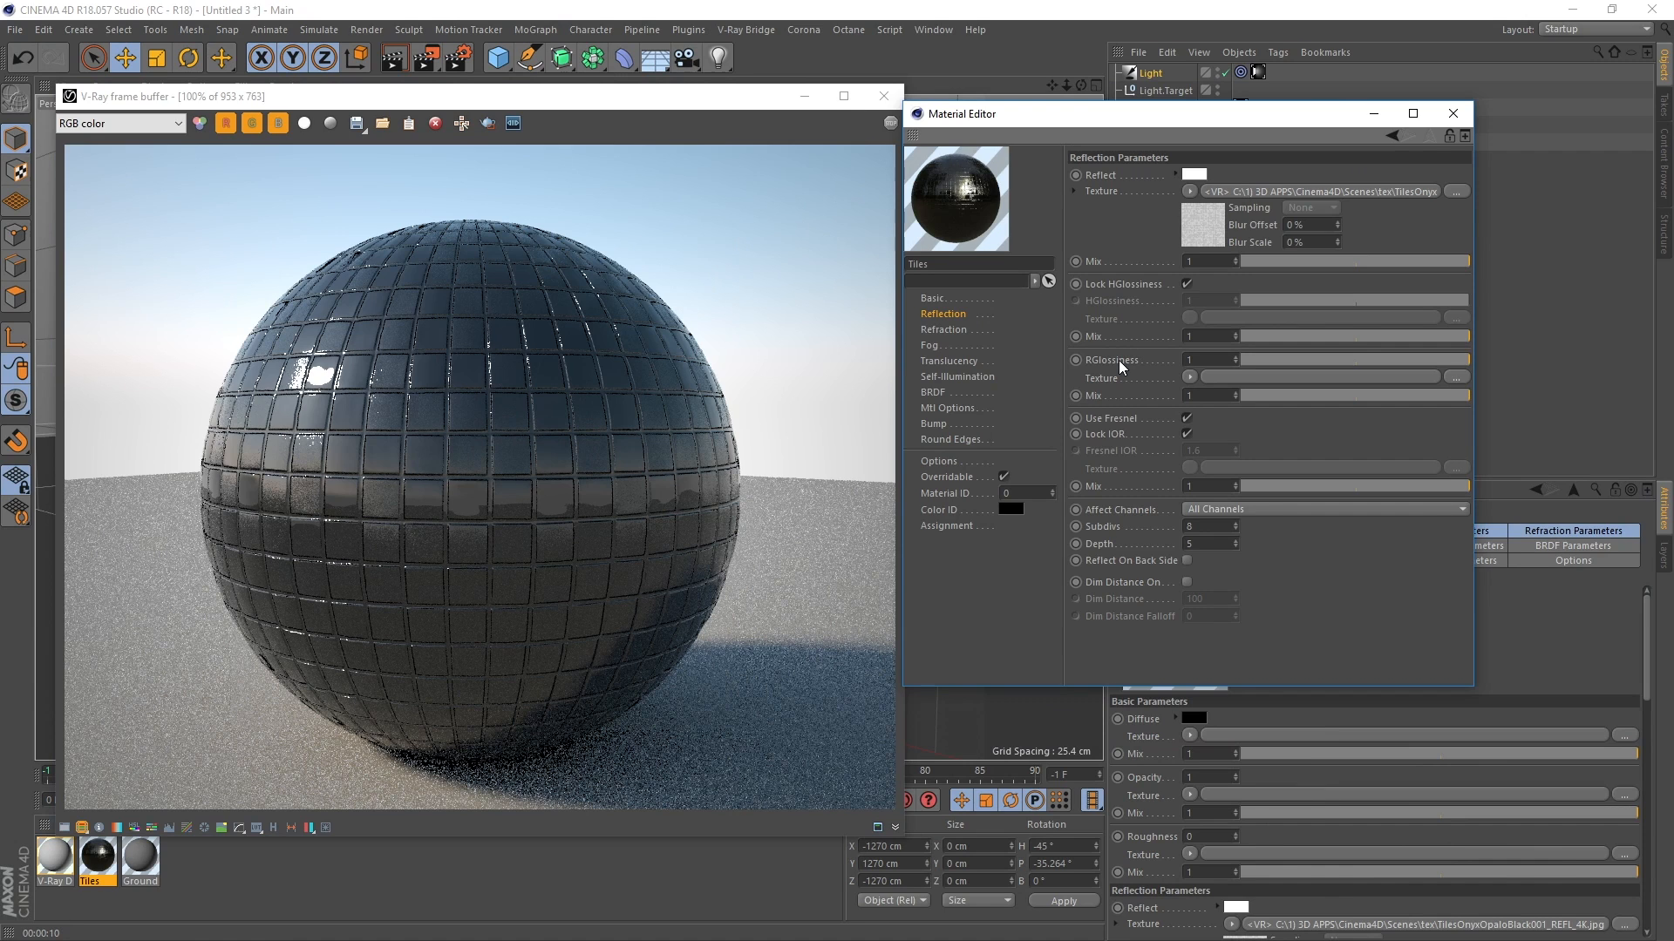
{"action": "left_click", "coordinate": [1189, 376]}
{"action": "mouse_move", "coordinate": [1258, 824]}
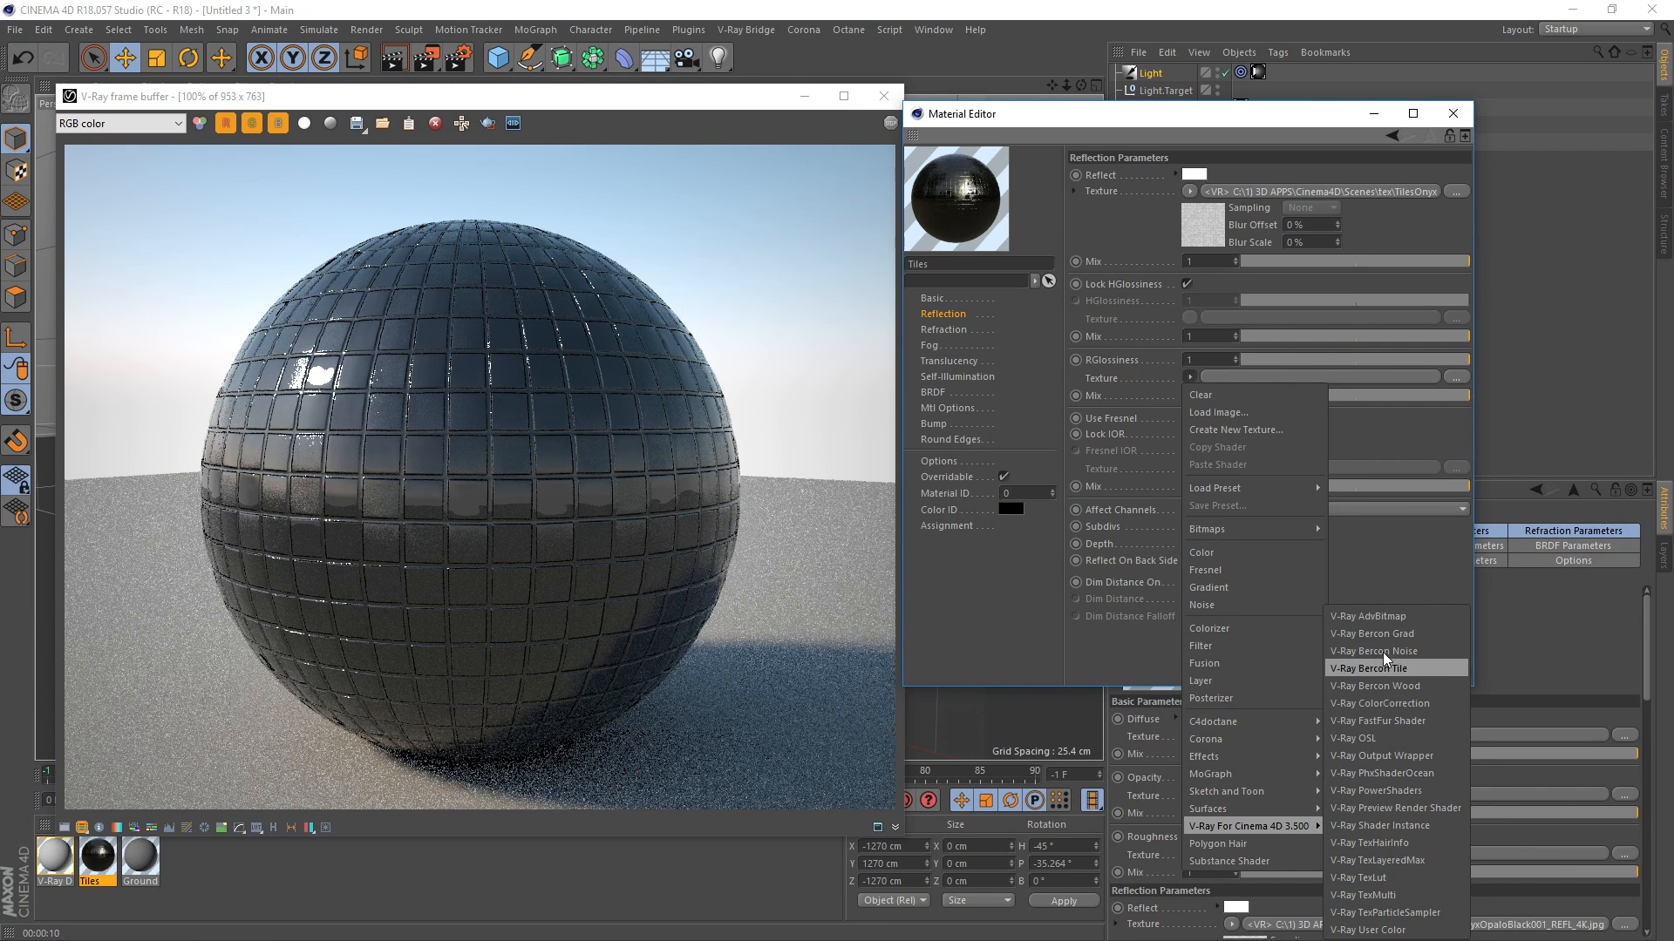
{"action": "left_click", "coordinate": [1381, 619]}
{"action": "left_click", "coordinate": [1324, 375]}
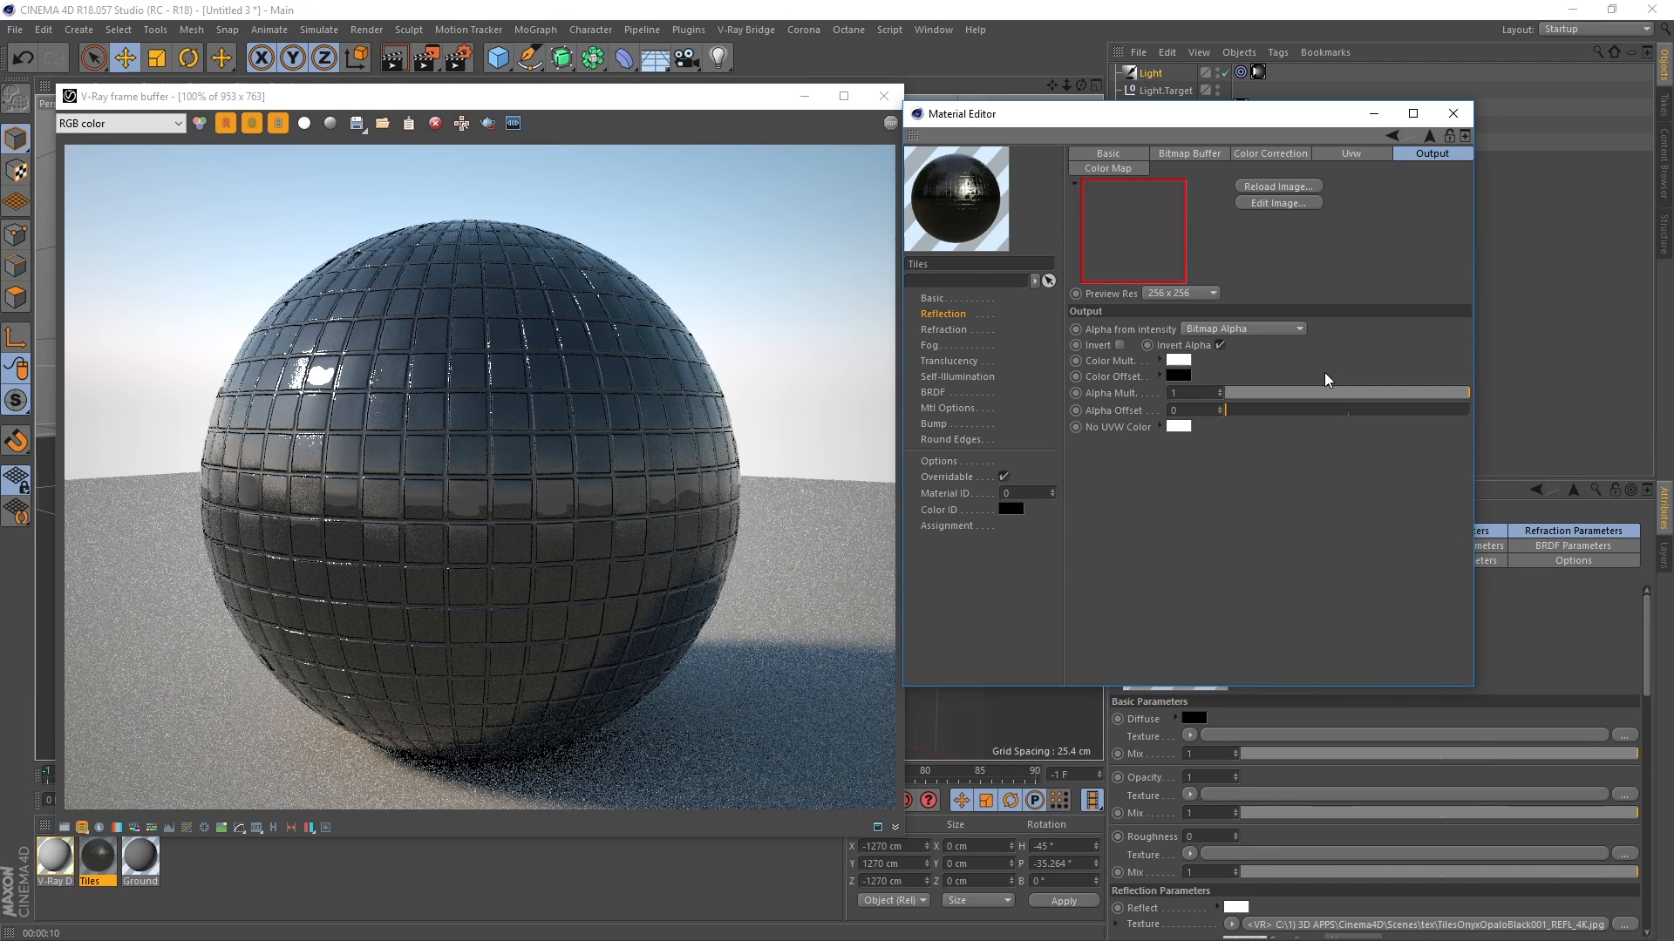
{"action": "left_click", "coordinate": [1185, 153]}
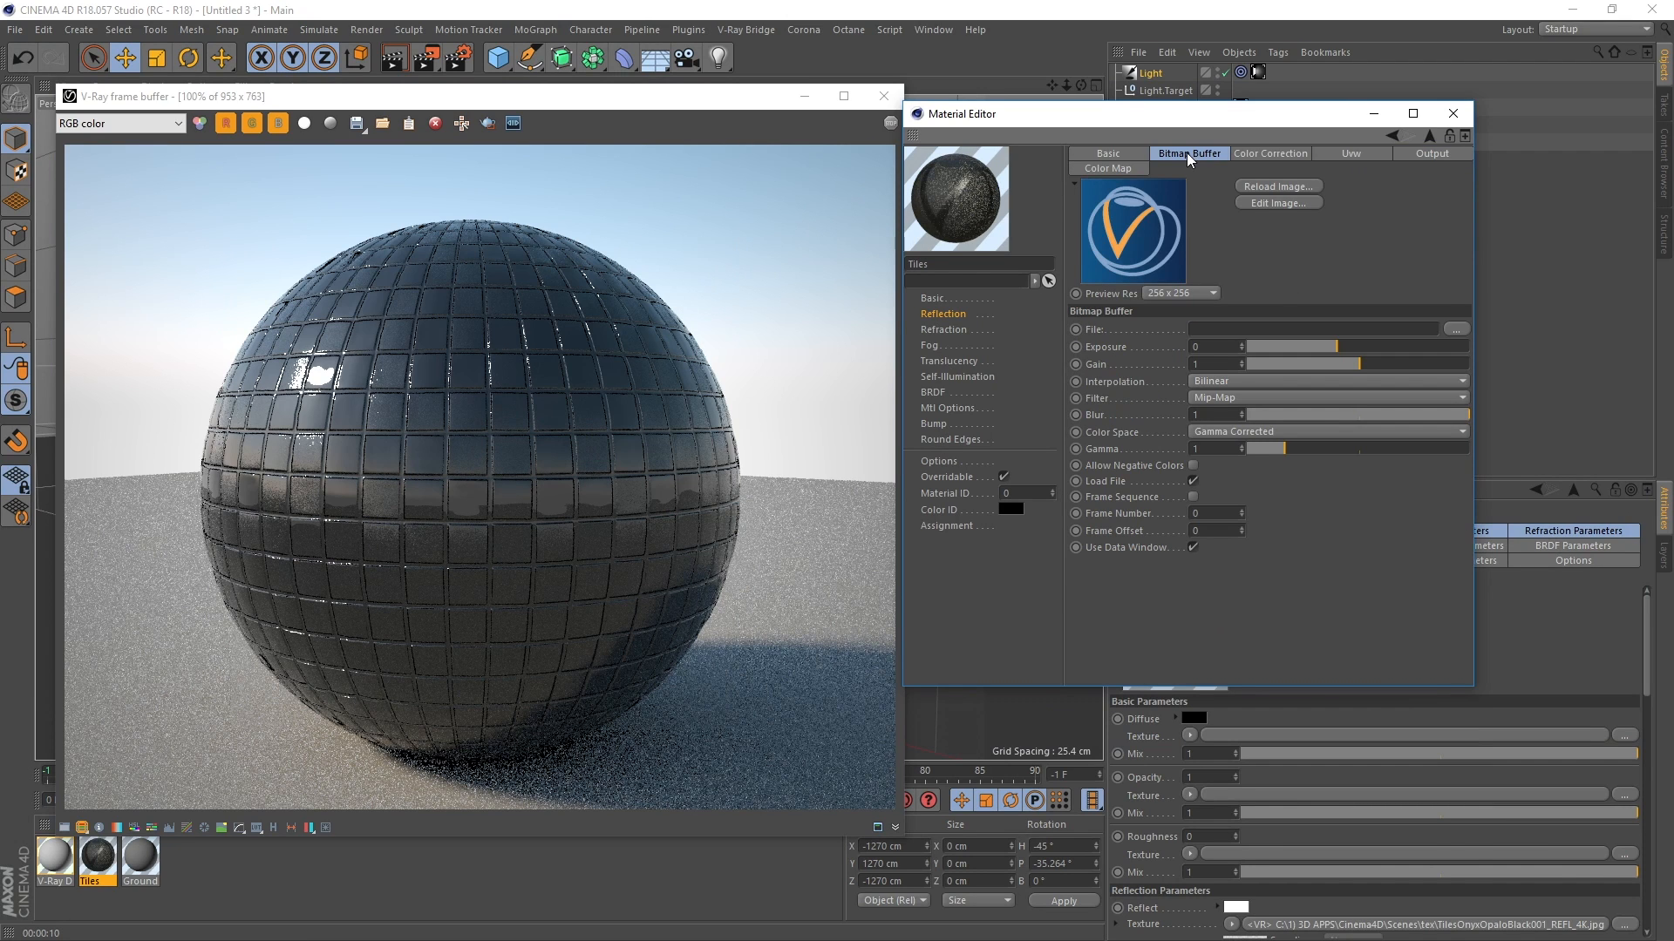
{"action": "left_click", "coordinate": [1456, 328]}
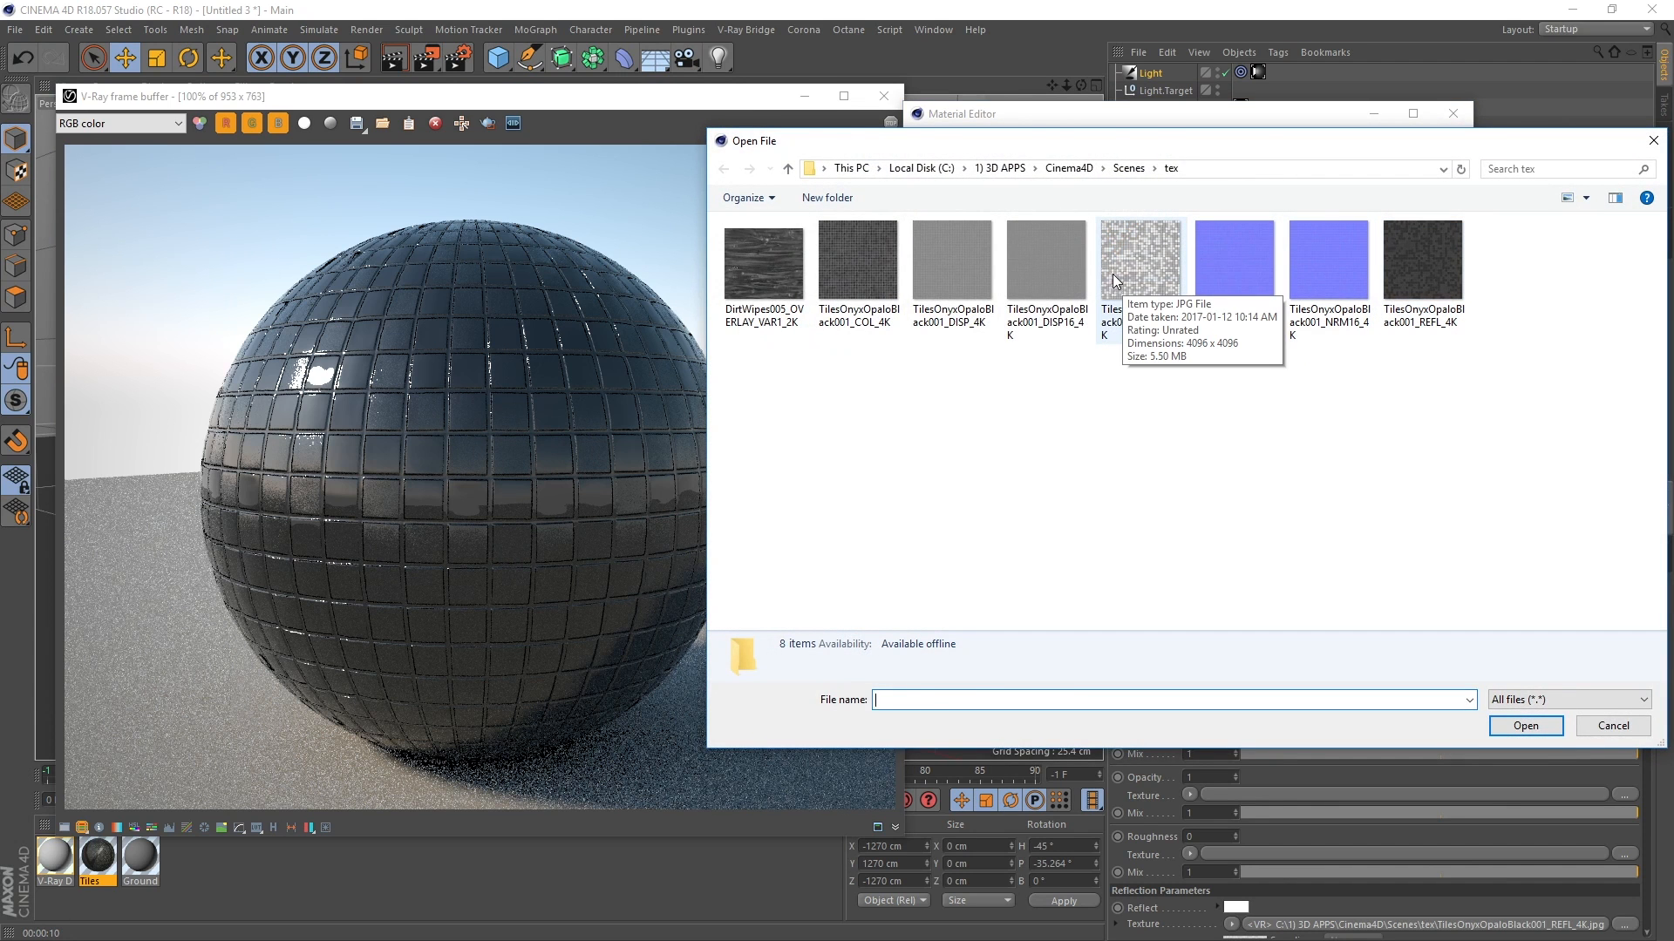
{"action": "left_click", "coordinate": [1138, 261]}
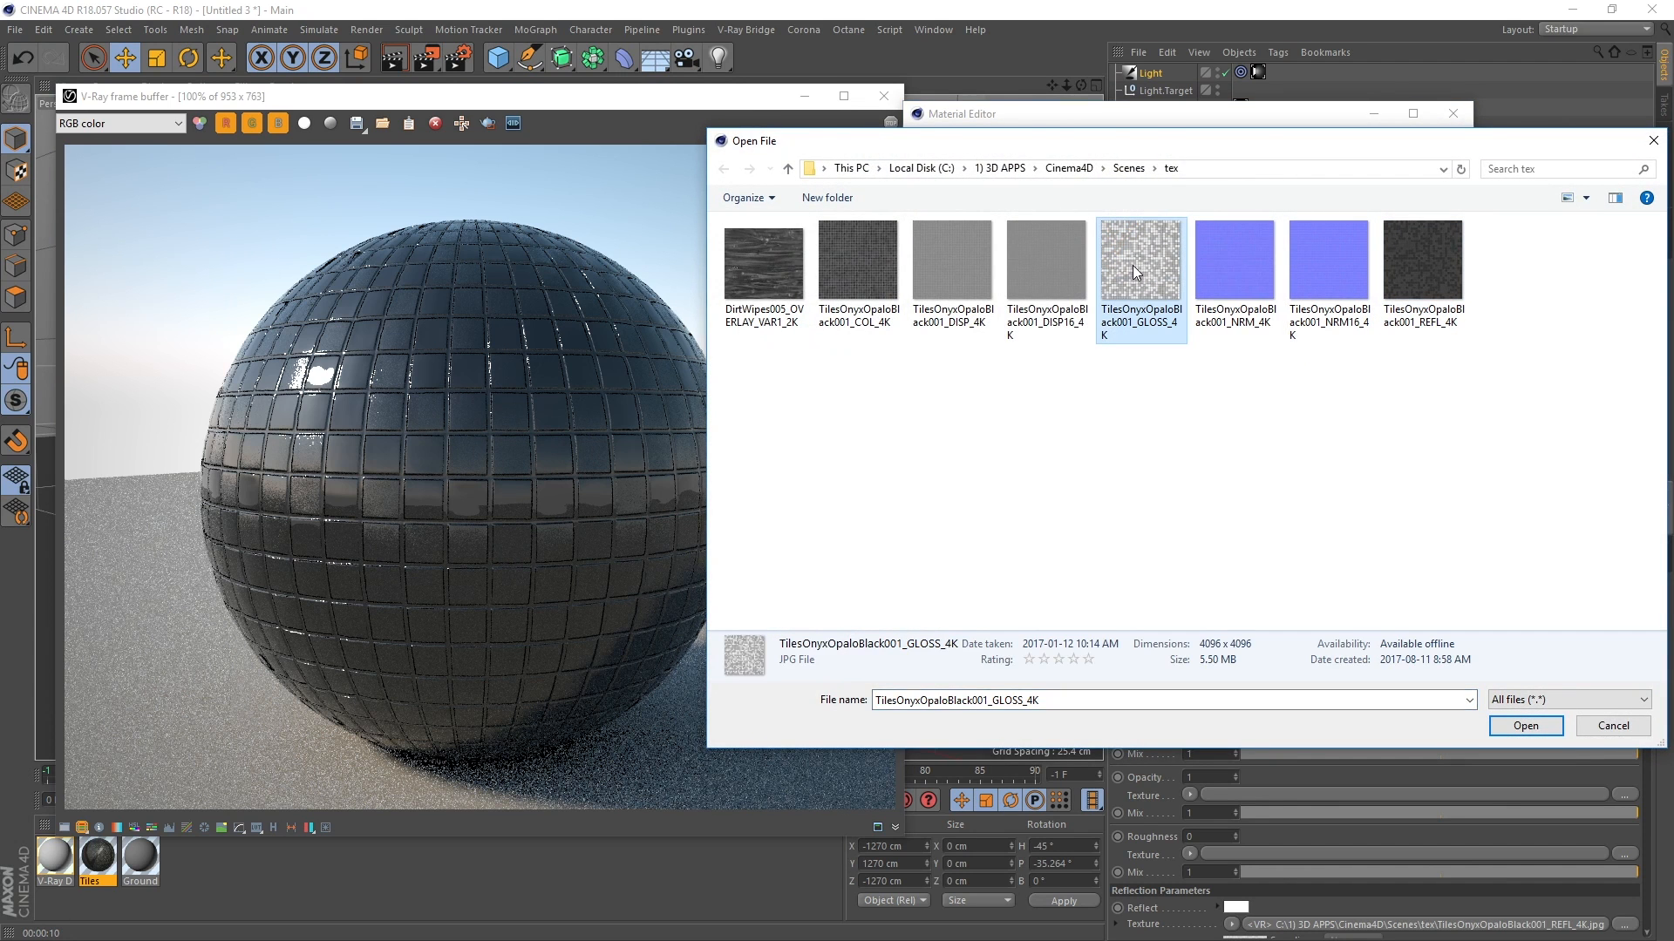
{"action": "double_click", "coordinate": [1132, 265]}
{"action": "left_click", "coordinate": [931, 543]}
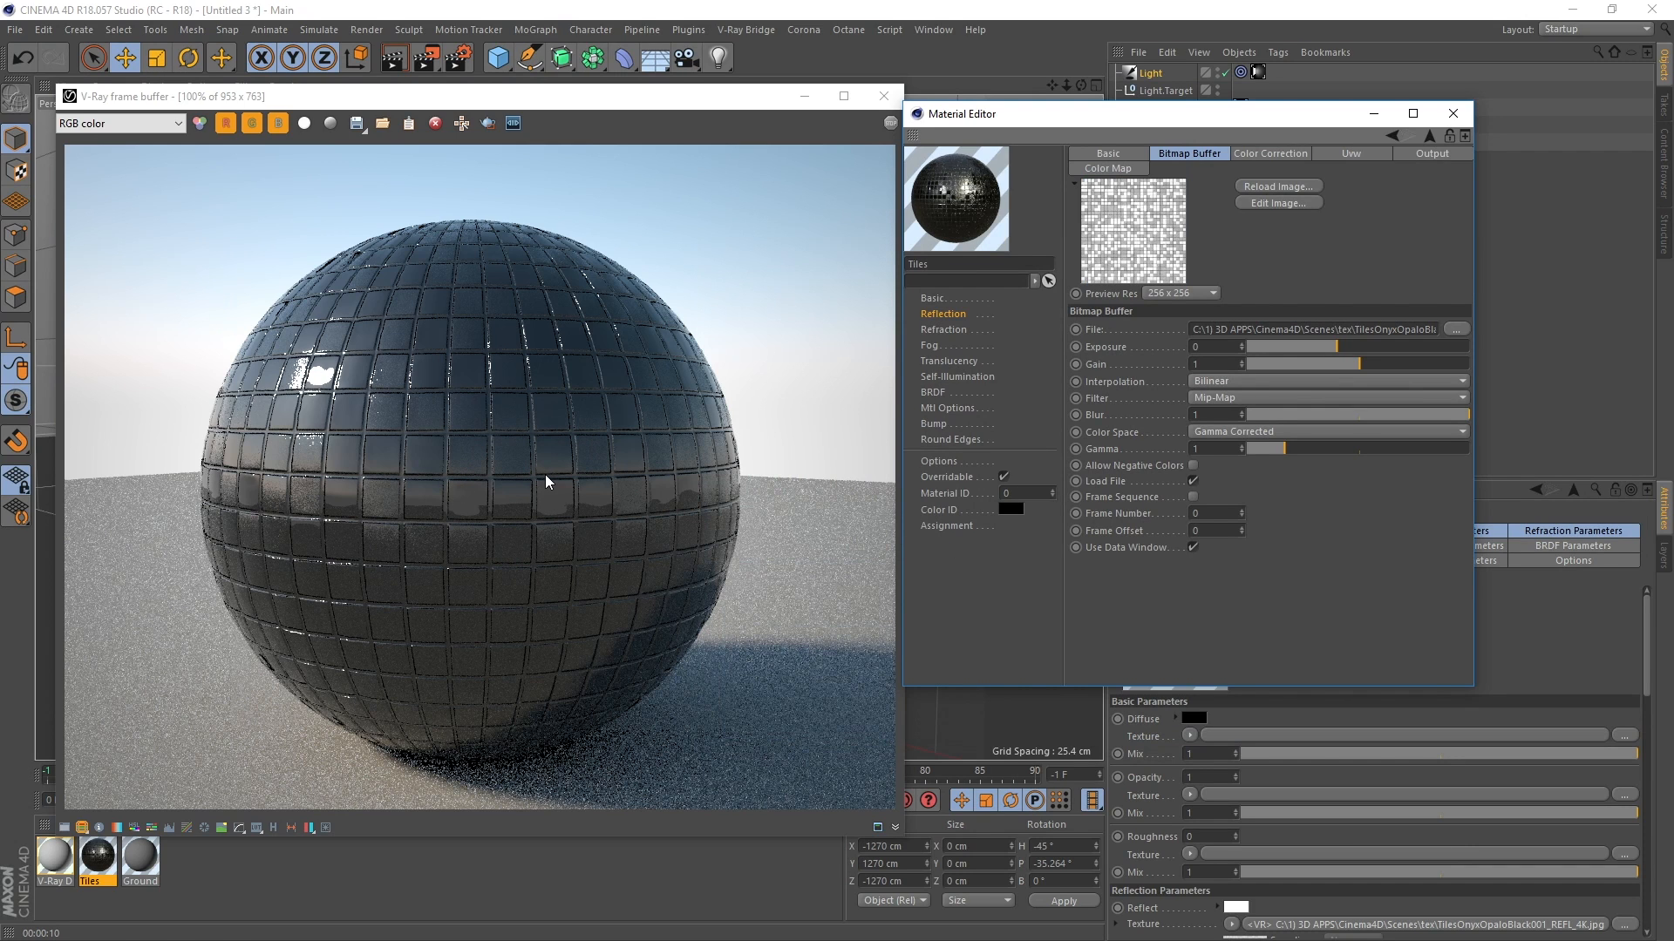
- Run a test render to check the glossiness map on the sphere, then stop it
{"action": "key", "text": "shift+r"}
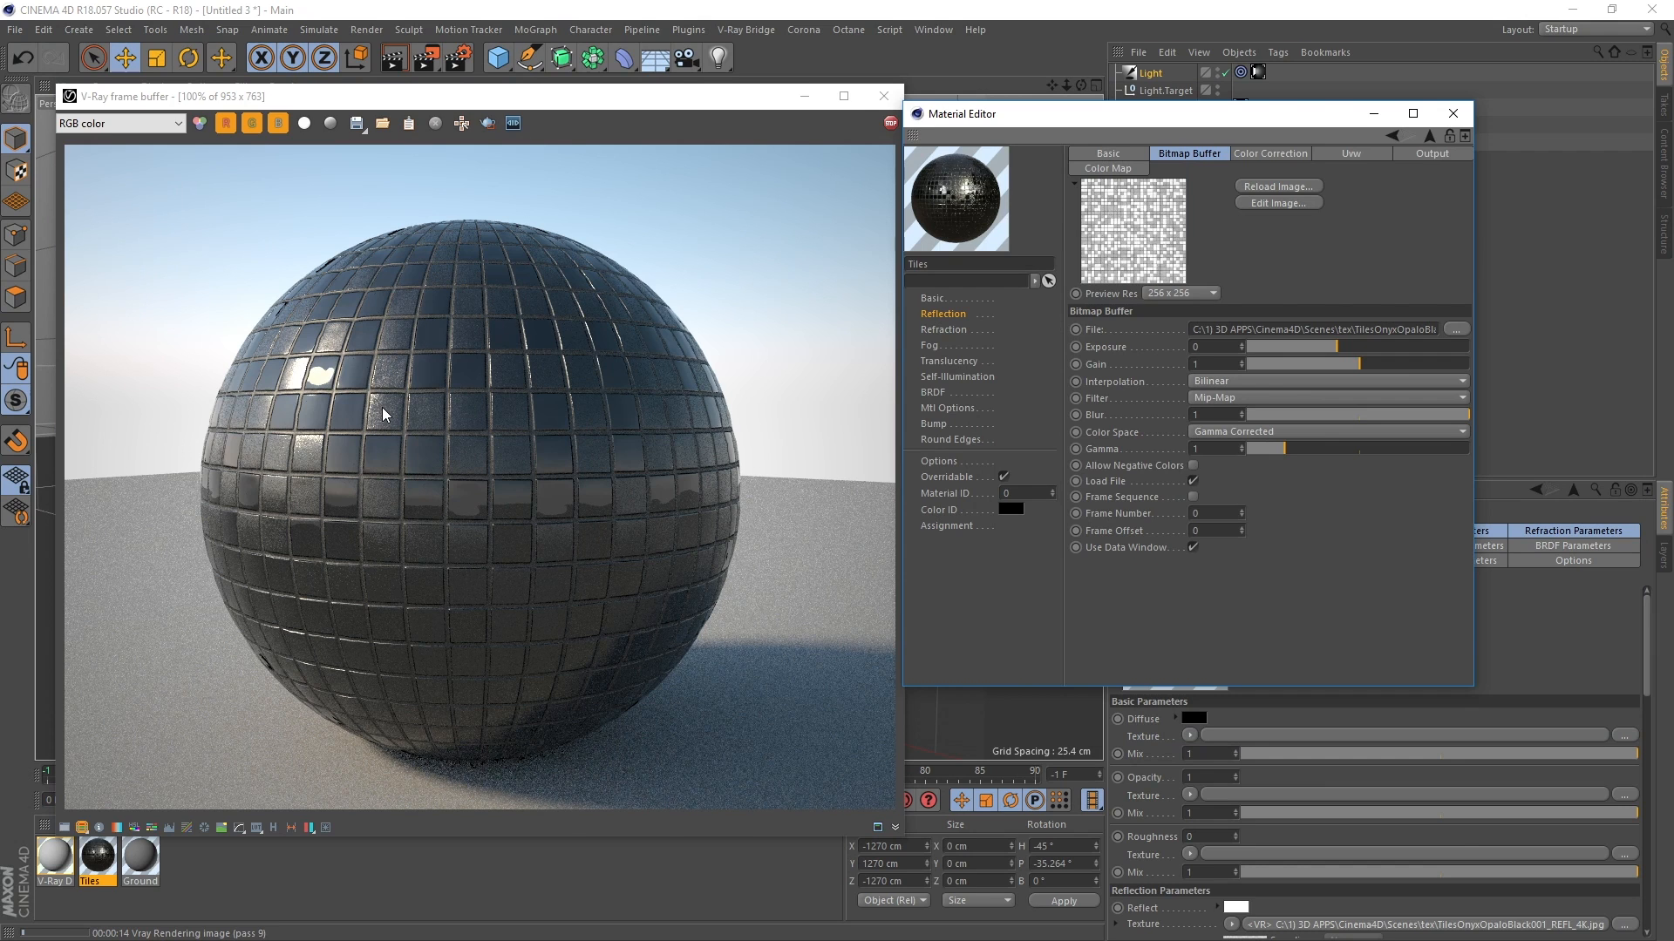
{"action": "left_click", "coordinate": [890, 123]}
{"action": "left_click", "coordinate": [889, 124]}
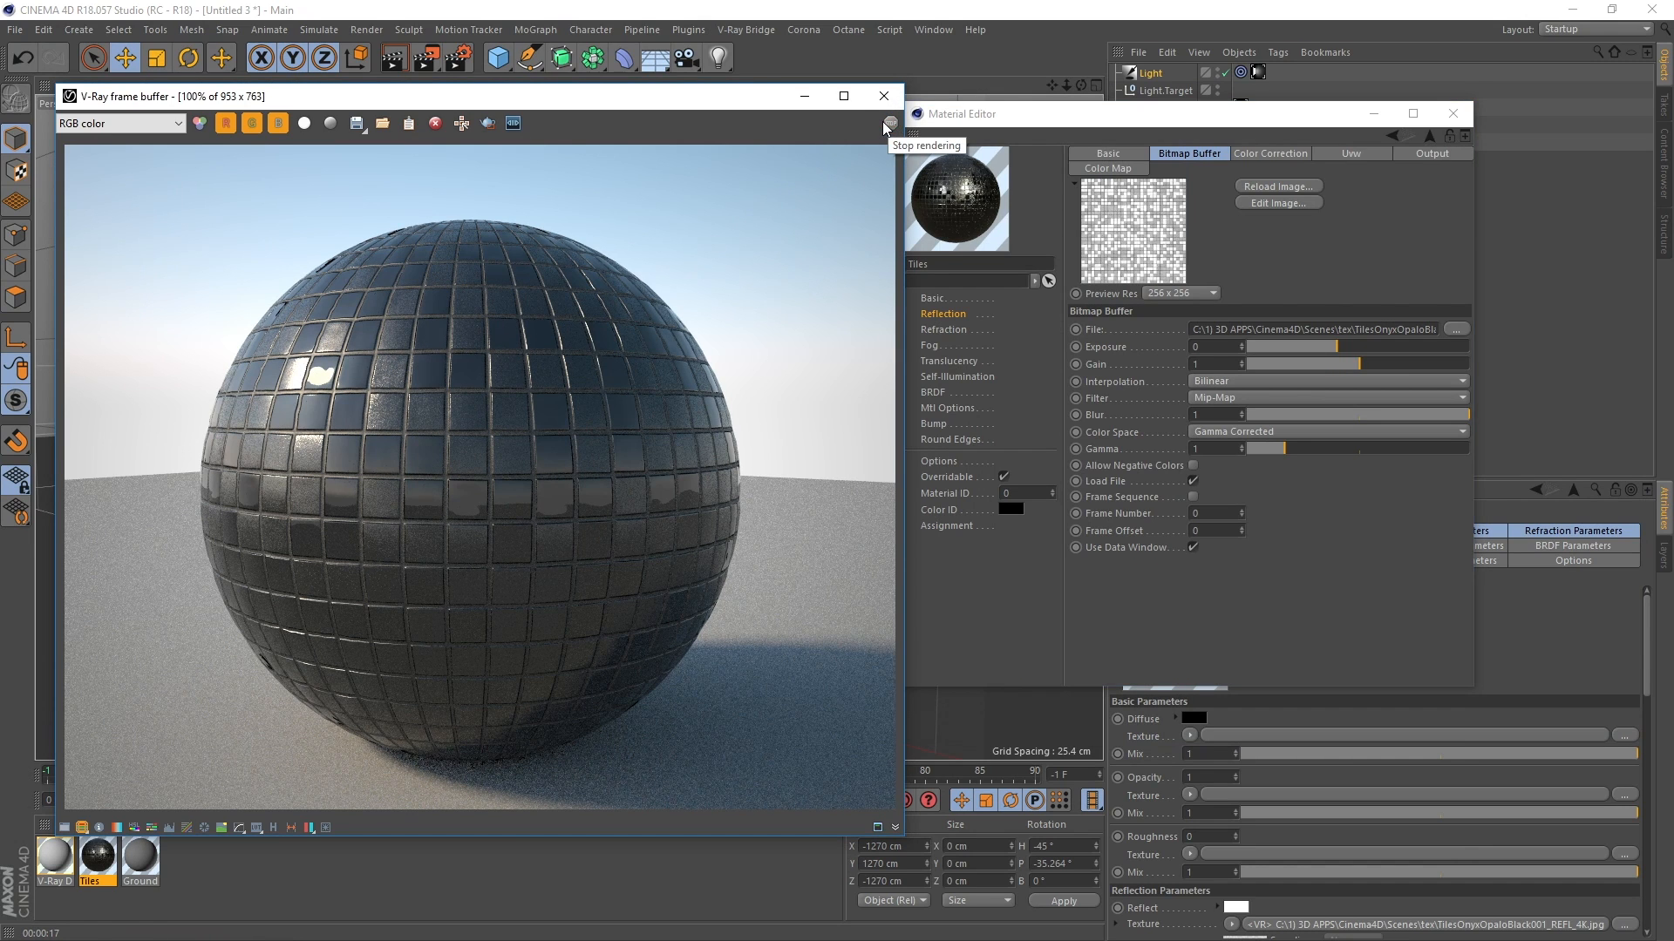
- Assign a V-Ray AdvBitmap shader as the Tiles diffuse texture and load TilesOnyxOpaloBlack001_COL_4K without a project copy
{"action": "left_click", "coordinate": [931, 298]}
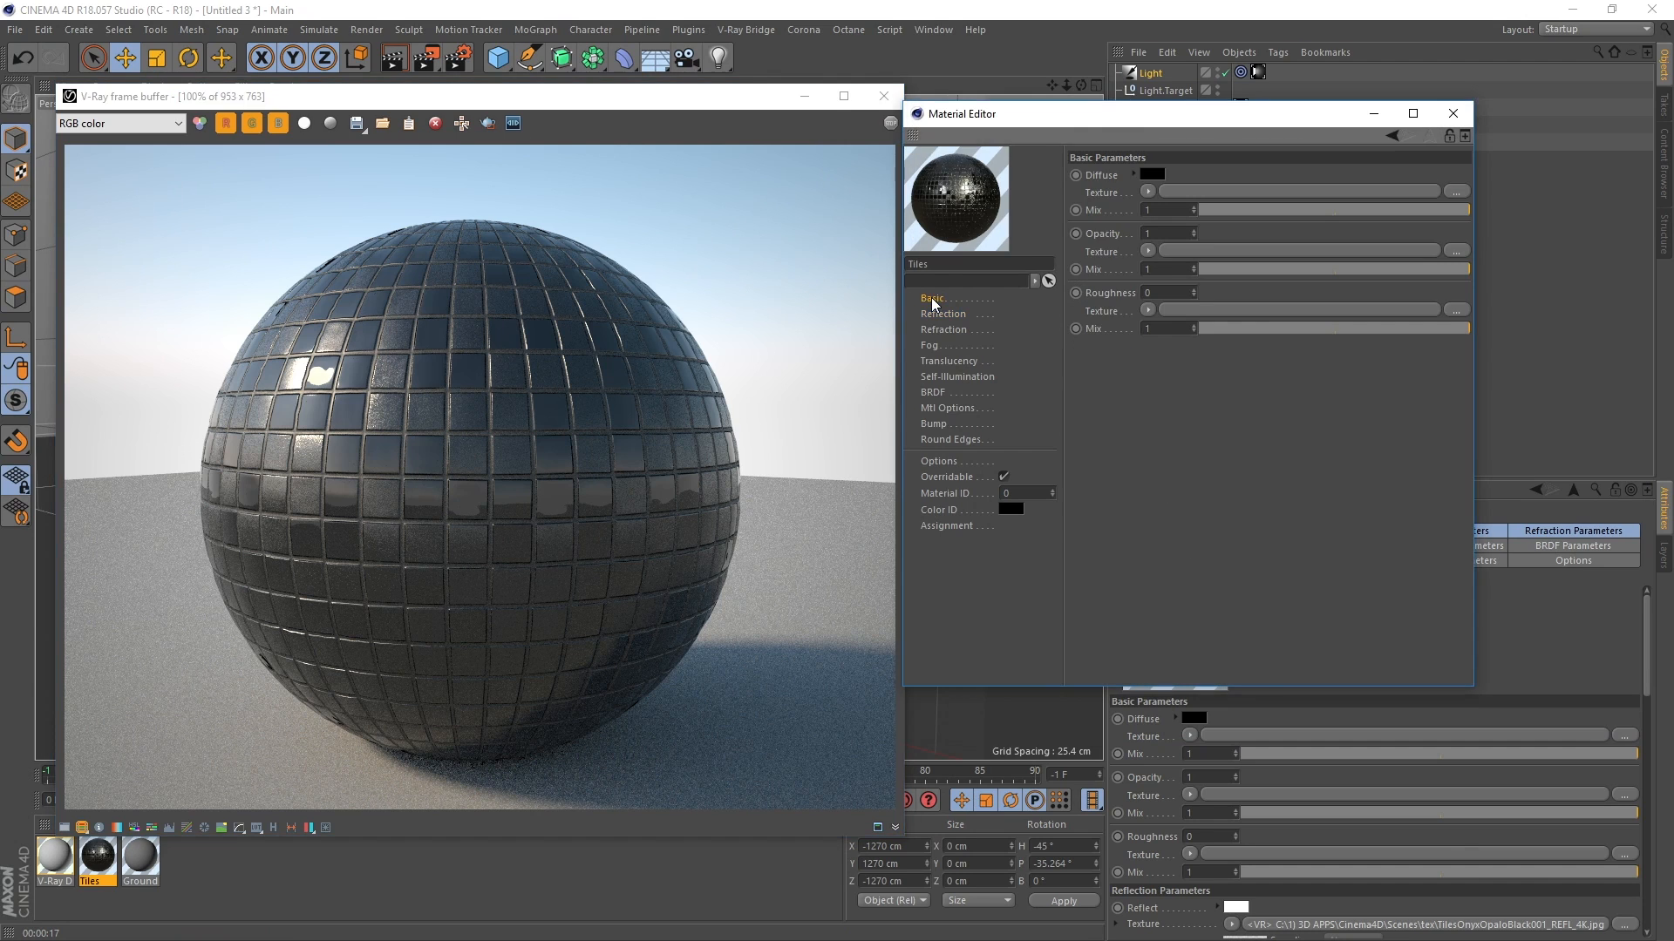
{"action": "left_click", "coordinate": [1147, 190]}
{"action": "mouse_move", "coordinate": [1186, 641]}
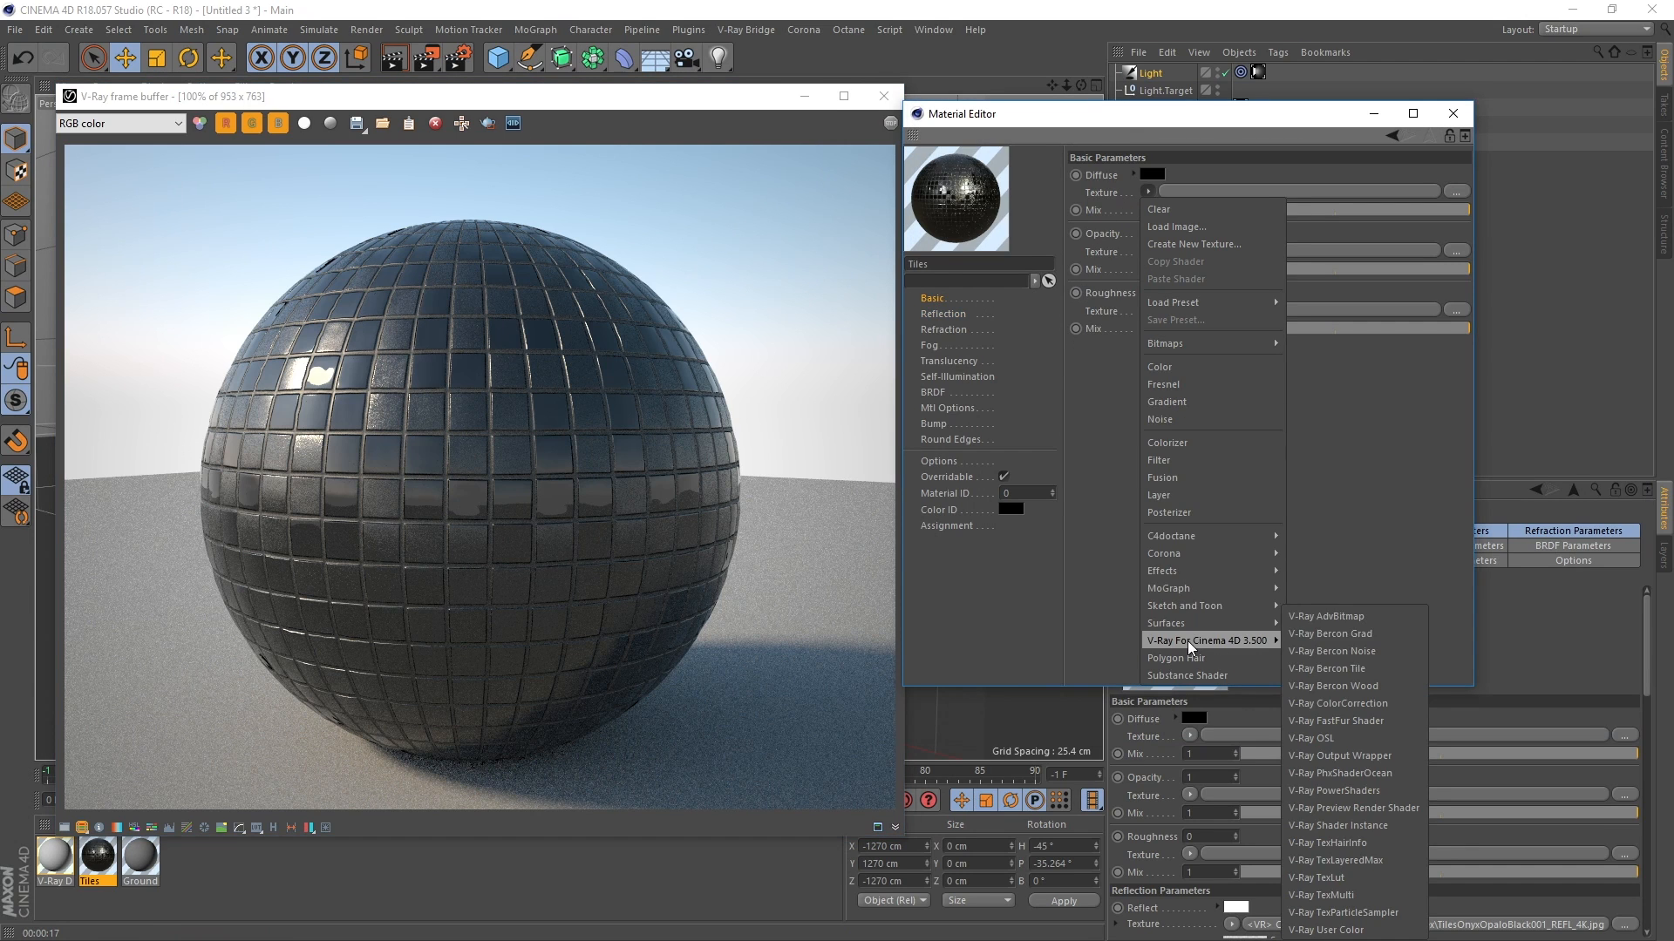
{"action": "left_click", "coordinate": [1346, 615]}
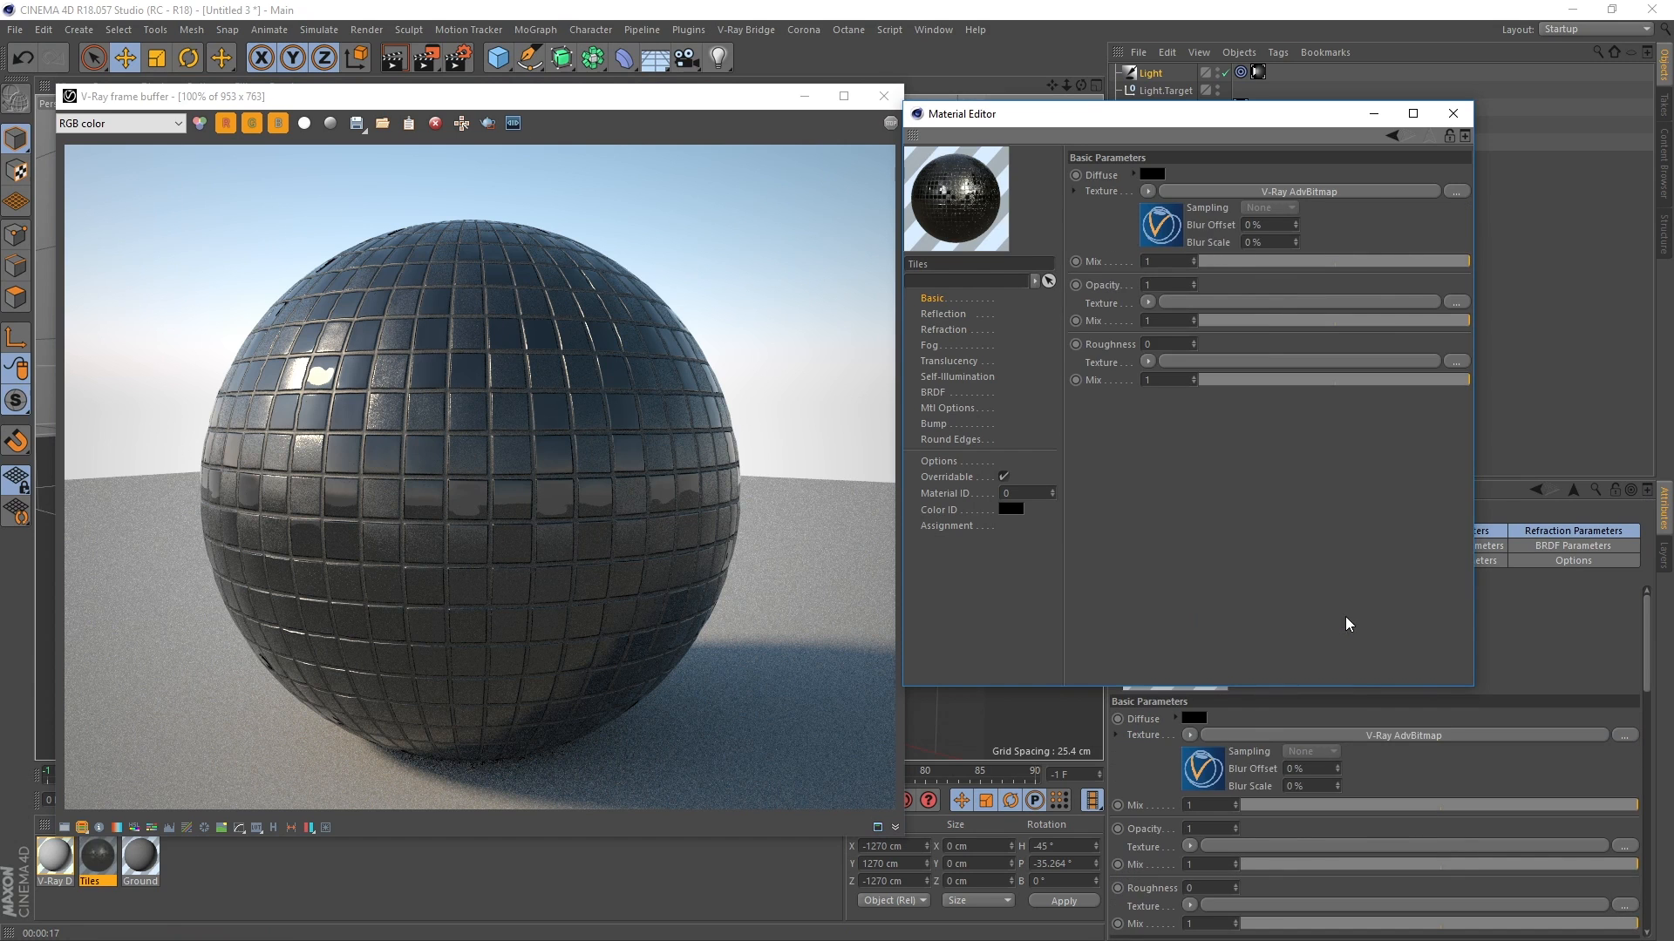
{"action": "left_click", "coordinate": [1393, 191]}
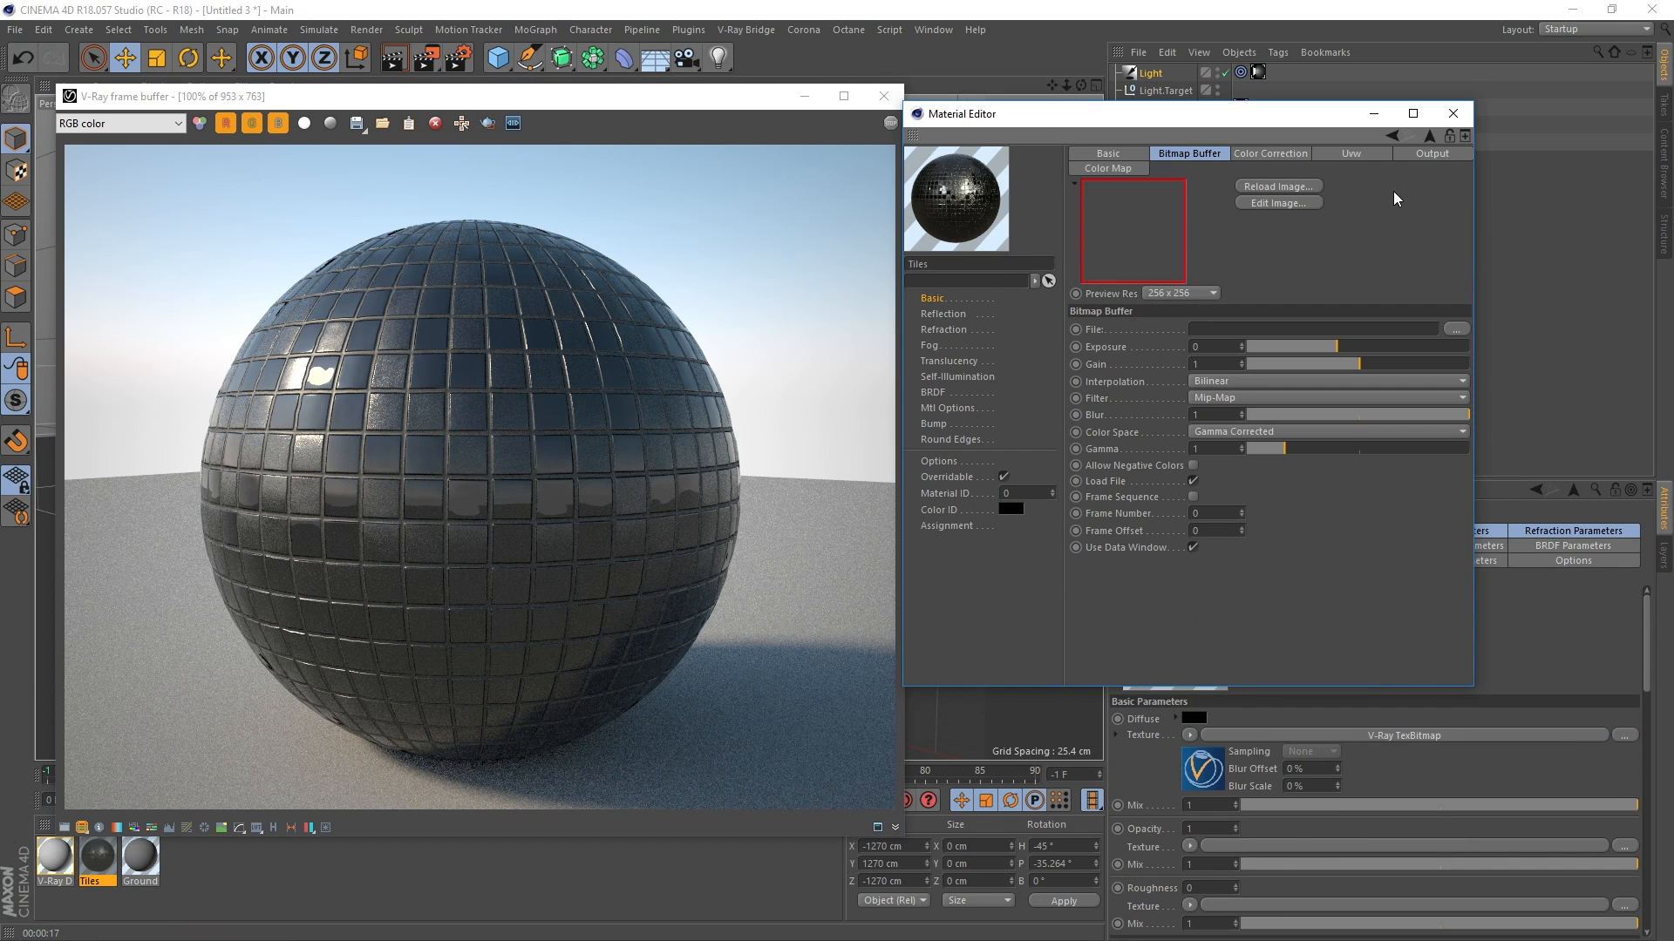
{"action": "left_click", "coordinate": [1454, 330]}
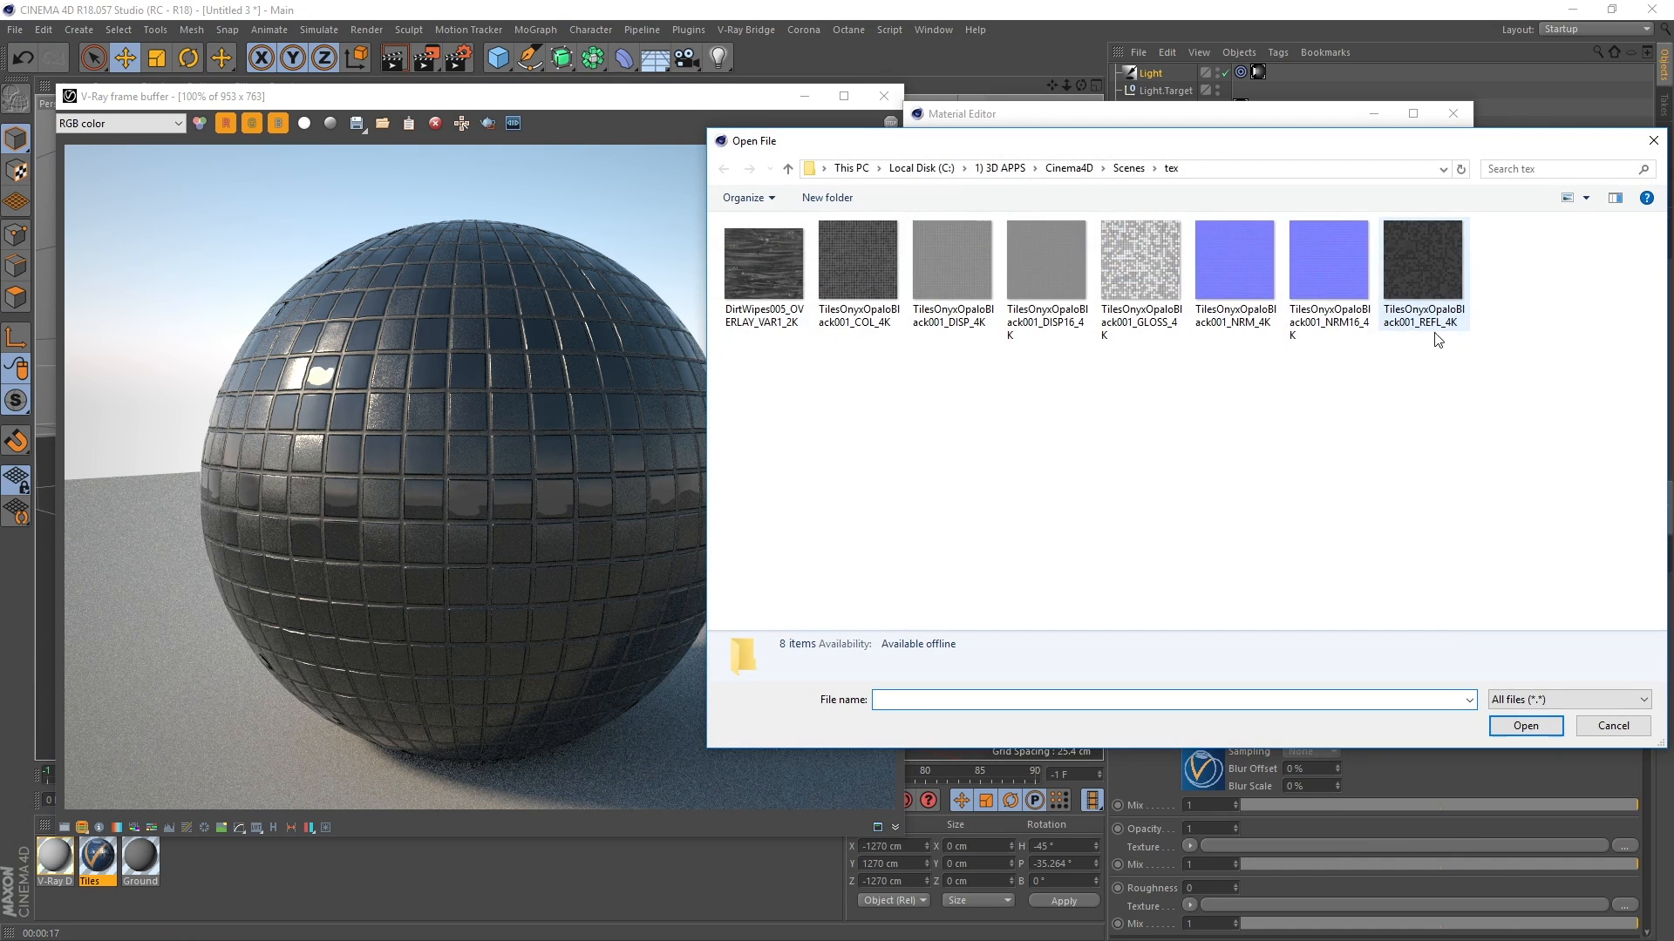
{"action": "double_click", "coordinate": [863, 264]}
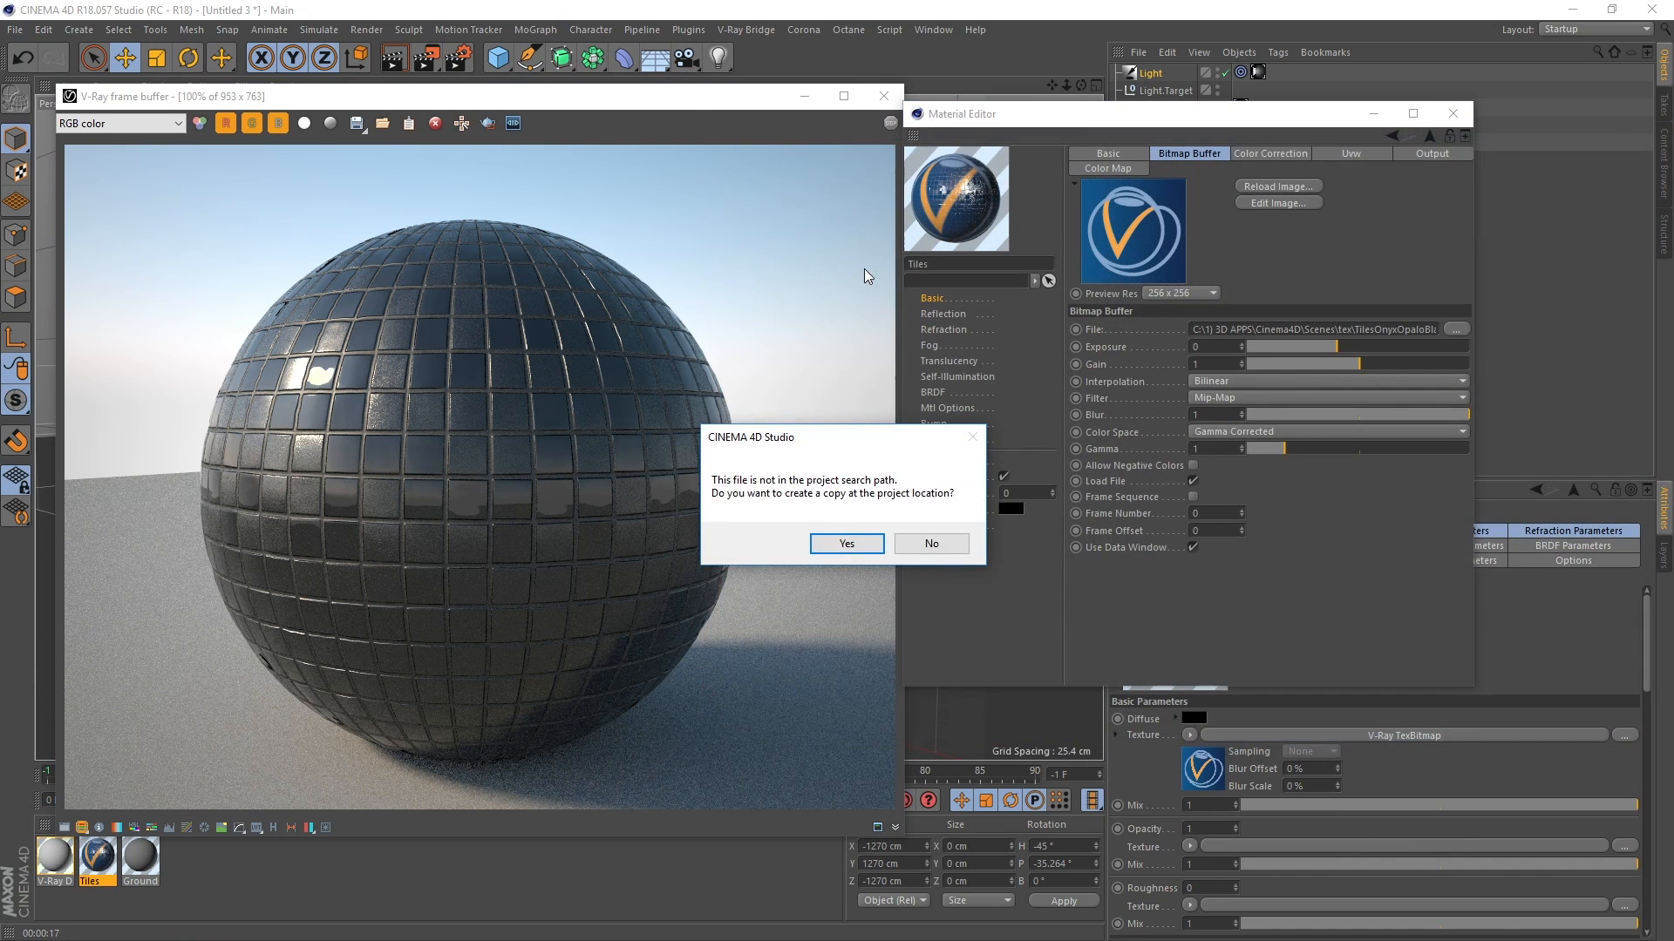
{"action": "left_click", "coordinate": [945, 551]}
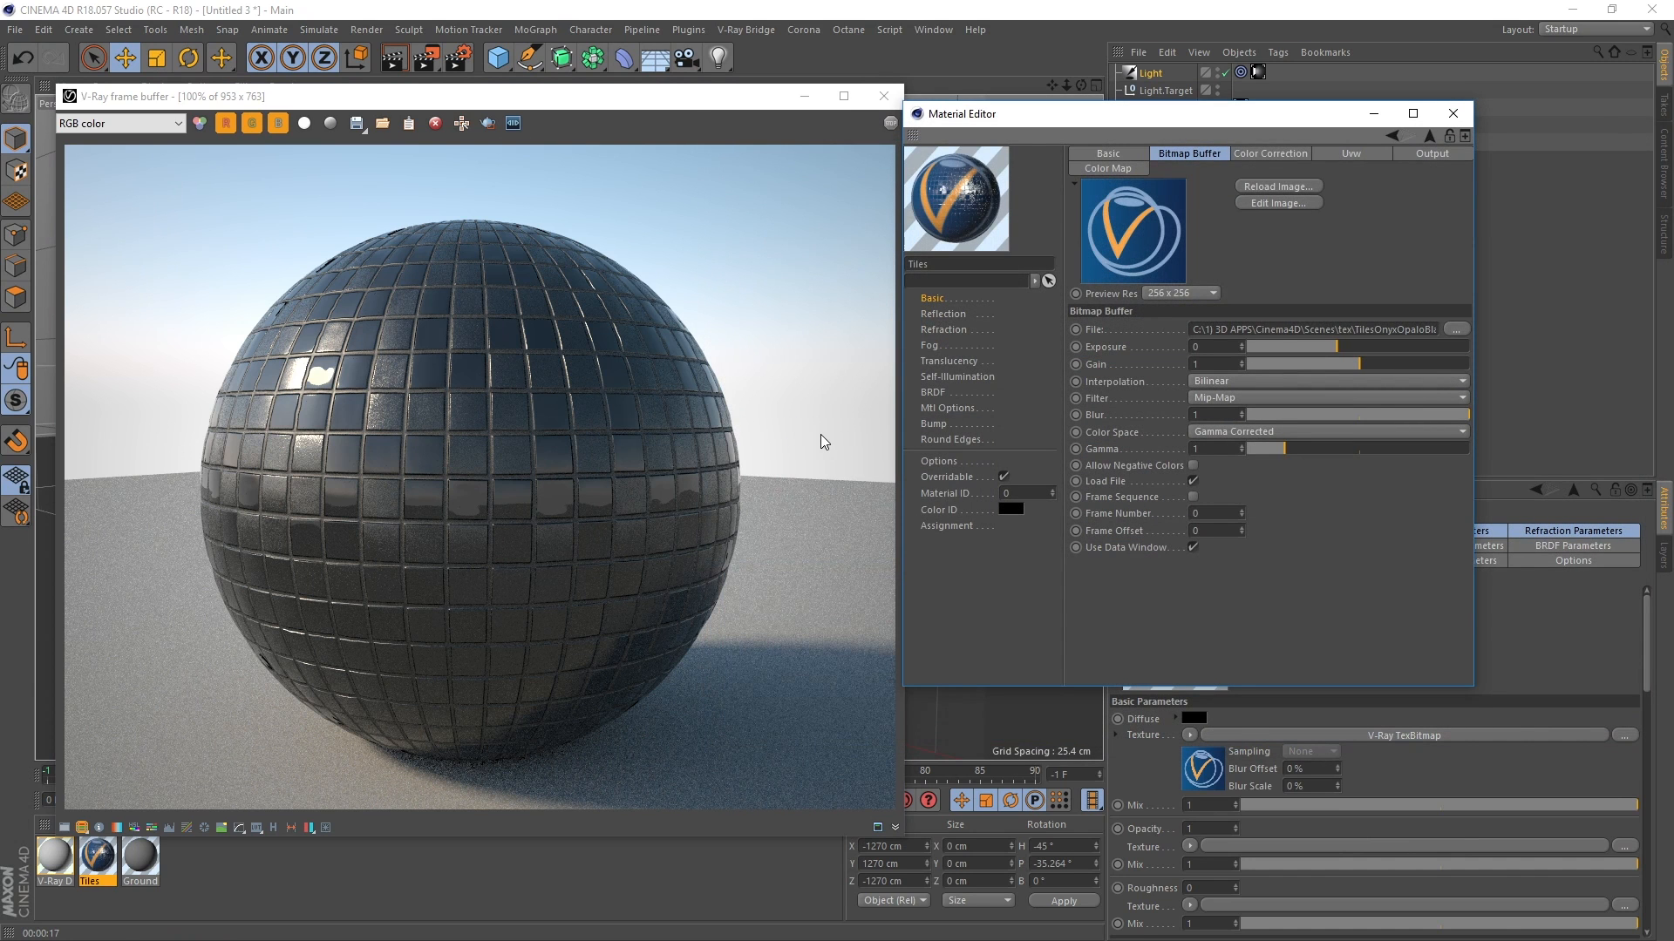